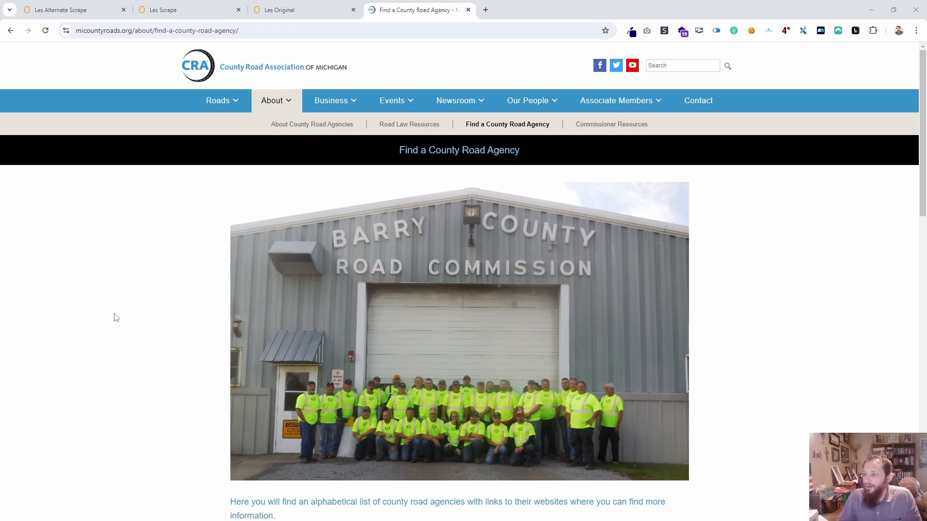
Inspect the Alcona entry of the county road agency table in the page markup and collapse its td node.
scroll(116, 317, "down", 8)
scroll(242, 186, "down", 6)
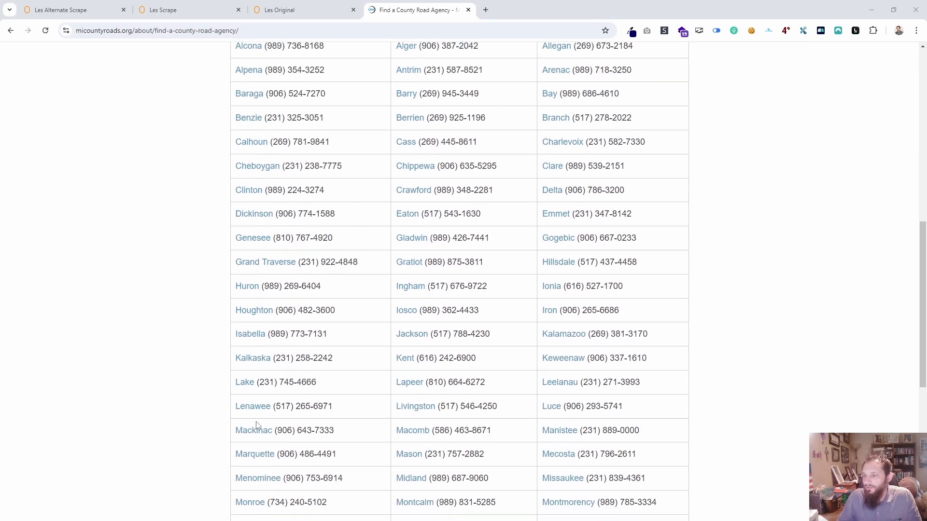
scroll(483, 428, "up", 8)
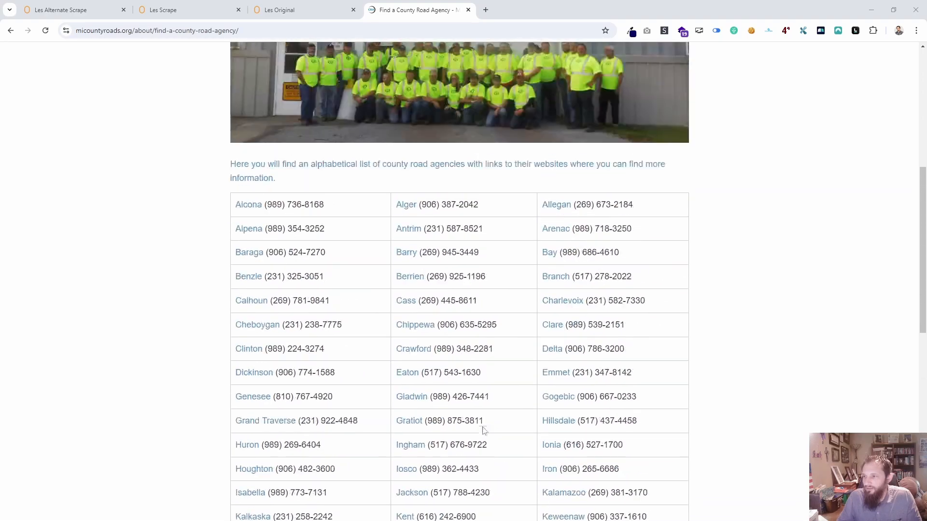
scroll(244, 366, "down", 5)
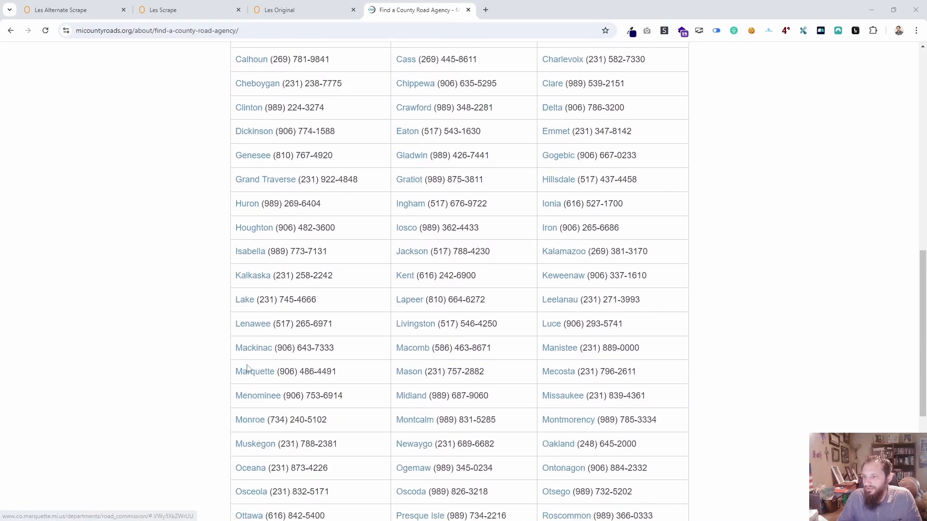
scroll(247, 362, "up", 6)
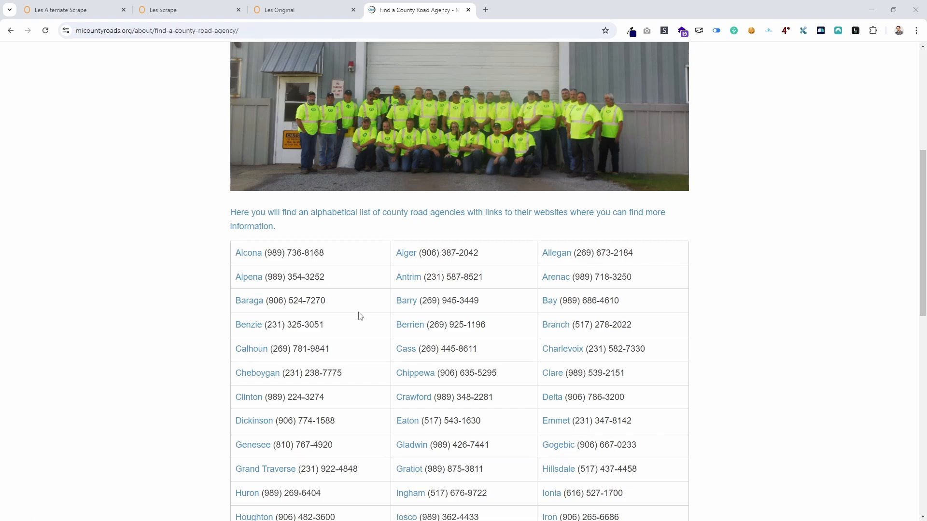
right_click(252, 254)
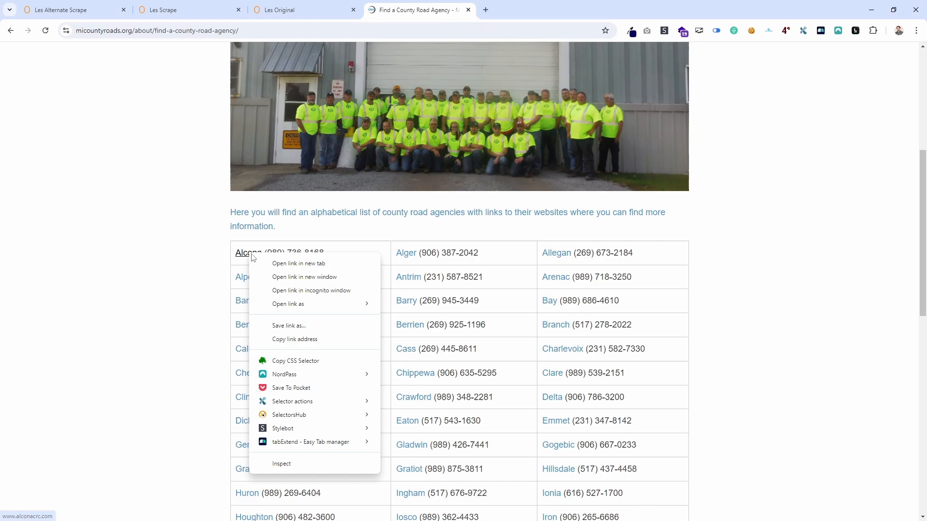
left_click(282, 464)
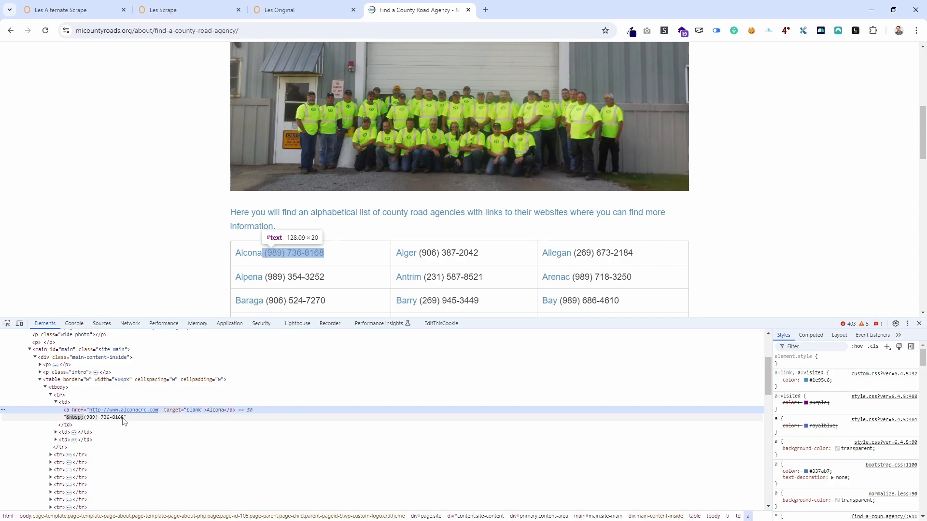
left_click(56, 403)
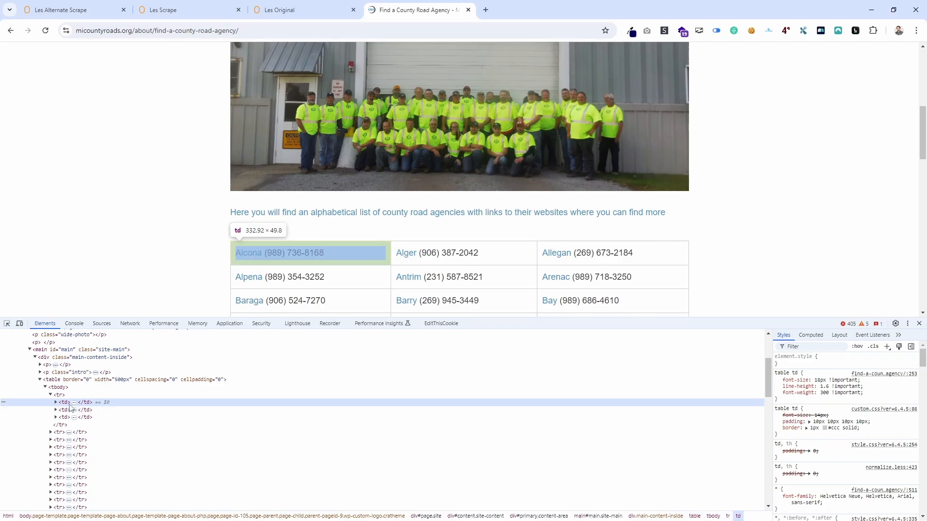
Run the query $$('tbody') in the developer console to find the table body.
left_click(74, 324)
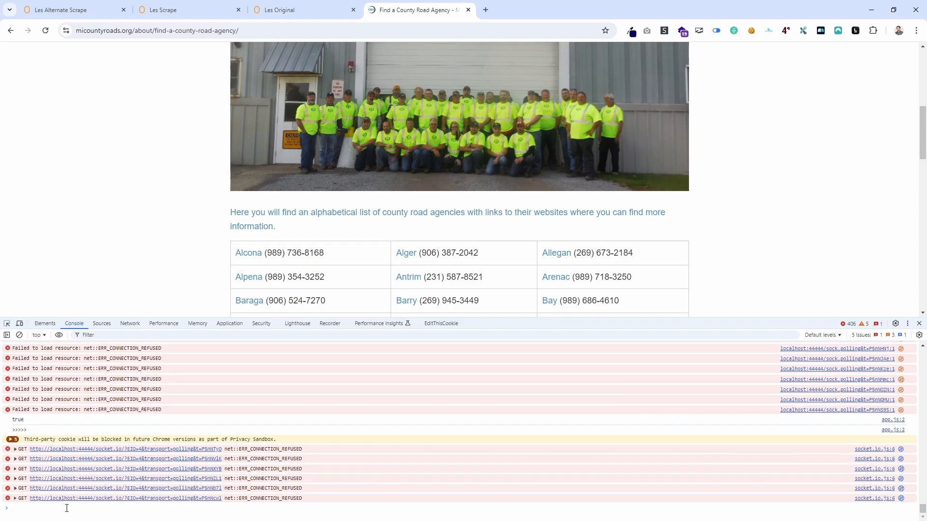
type("$$('tbody tr:nth-child(2) td:nth-child(2)')")
key("Up")
key("Up")
key("Return")
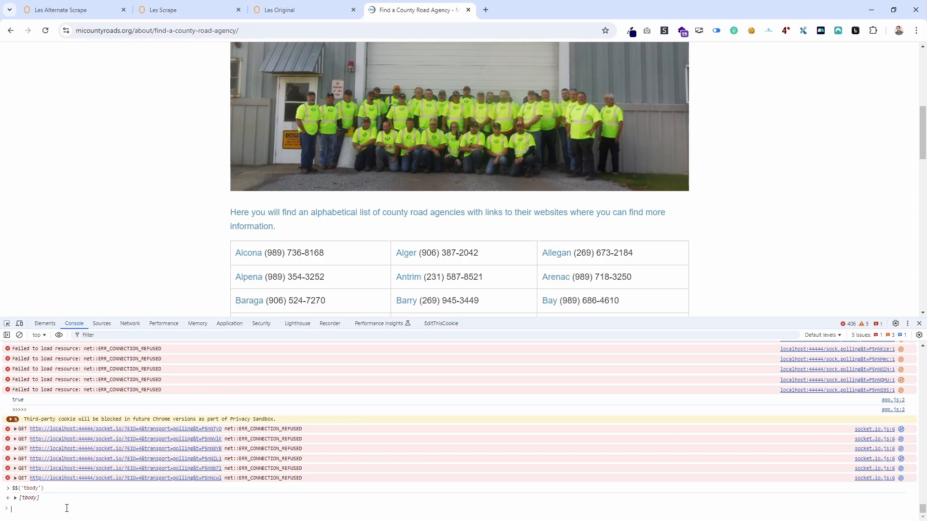
Run the query $$('tbody tr') in the developer console to find the table's rows.
key("Up")
key("Up")
key("Up")
key("Up")
key("Up")
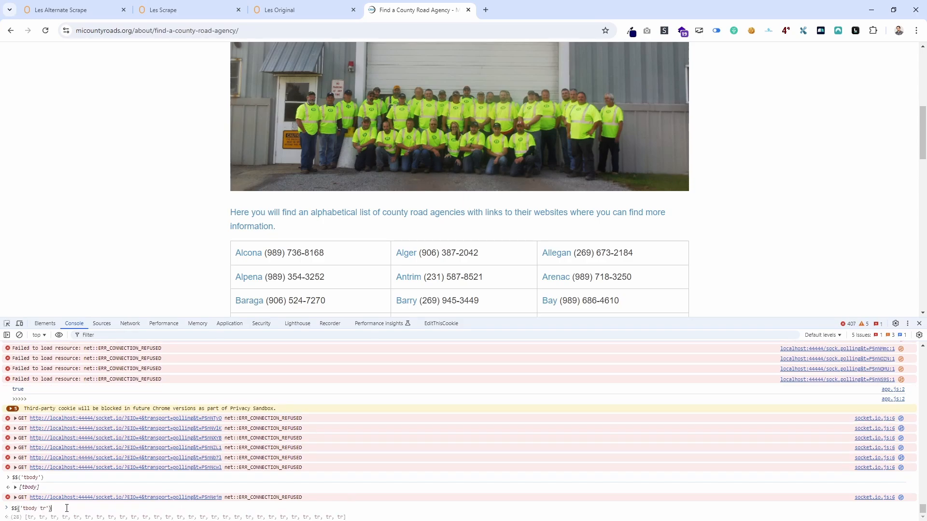
key("Up")
key("Up")
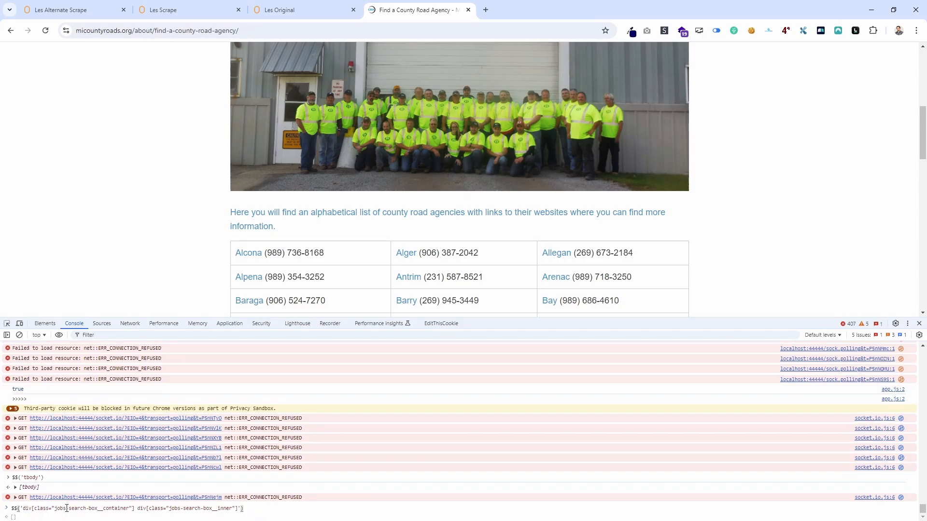
key("Down")
key("Down")
key("Return")
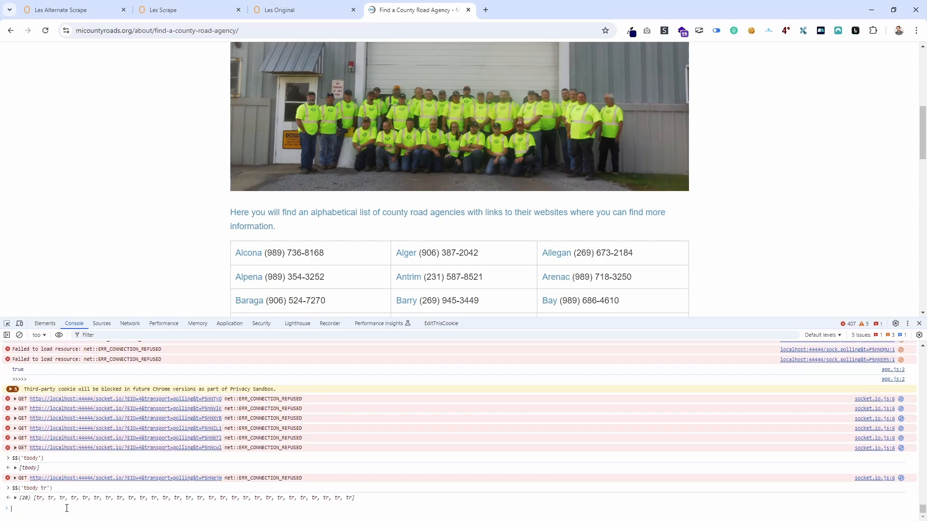
Expand the returned row array and look through its tr elements to the end.
left_click(17, 498)
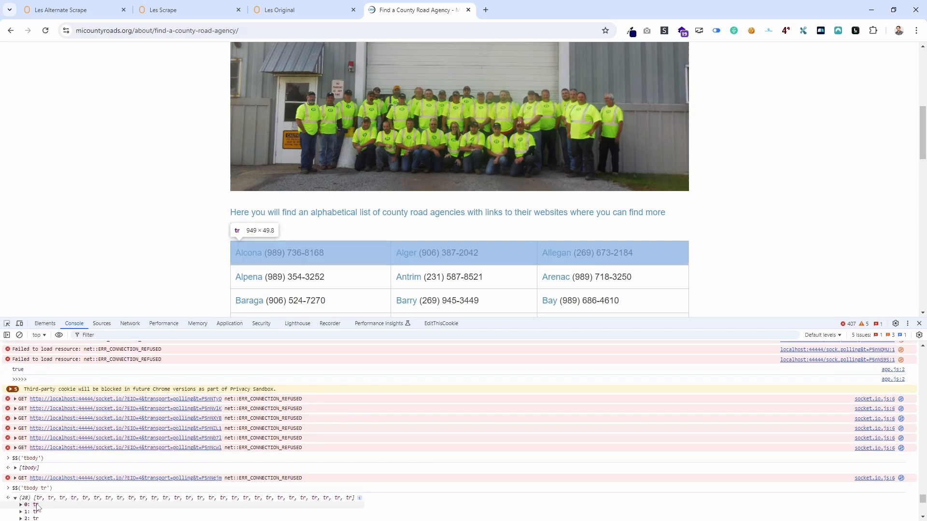
scroll(39, 505, "down", 2)
scroll(48, 504, "down", 2)
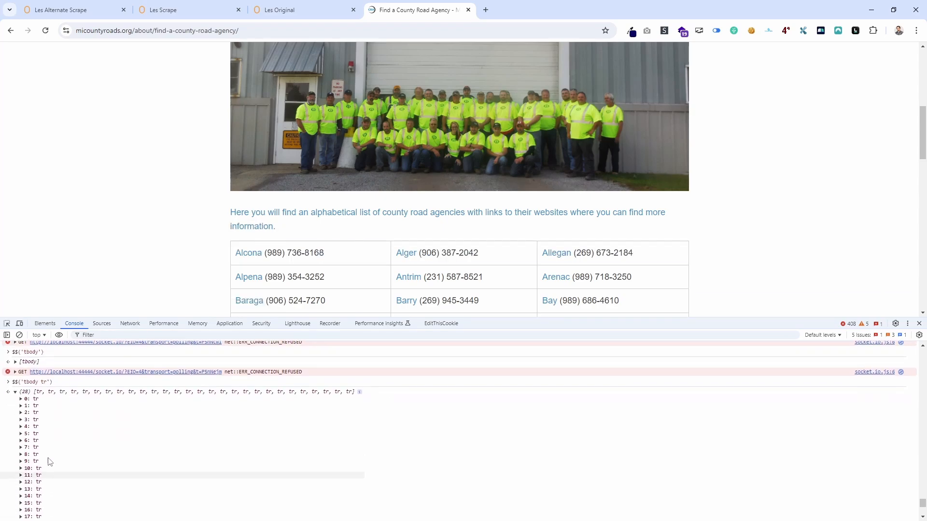
scroll(39, 405, "down", 3)
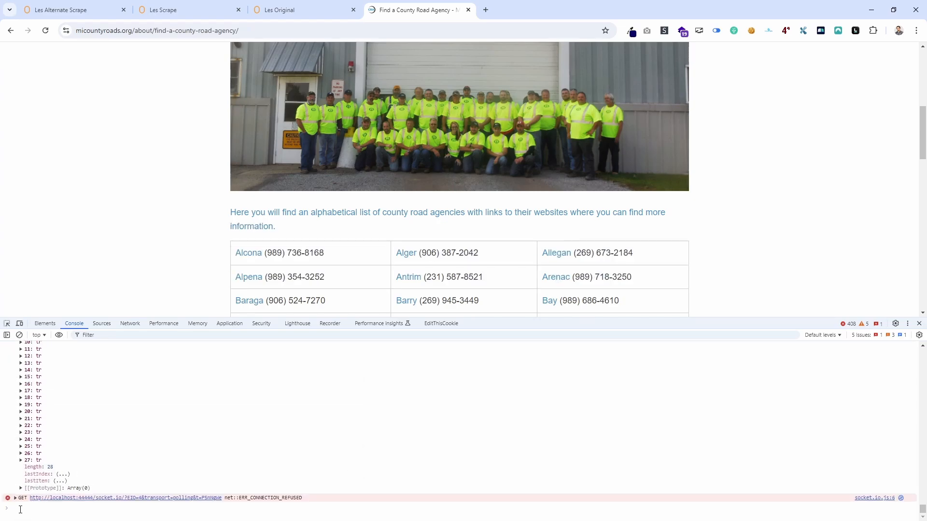
Draft the console query $$('tbody tr:nth-child({loop_index,1}) td:nth-child({loop_index,1})') without running it.
type("$$('tbody")
type("tbody tr:nth-child({loop_index,1}) td:nth-child({loop_index,1})")
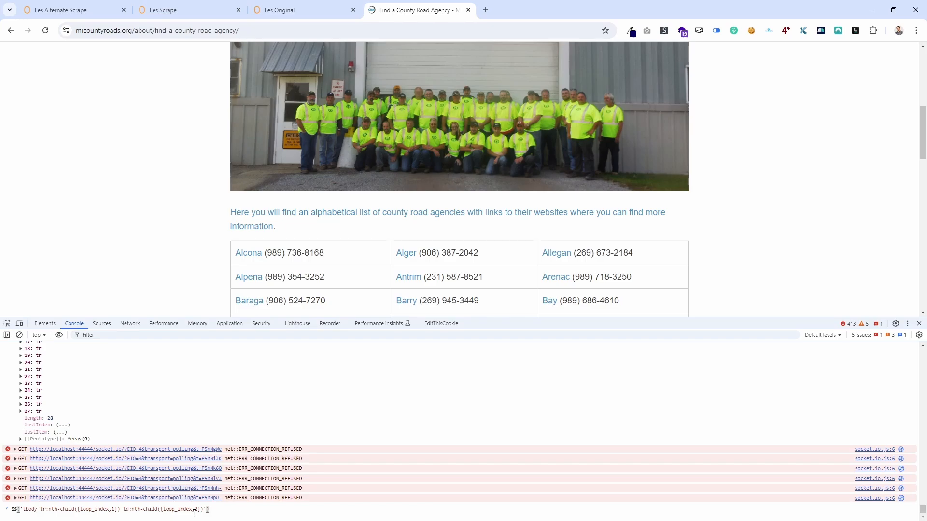
key("Down")
key("Down")
key("Down")
key("Down")
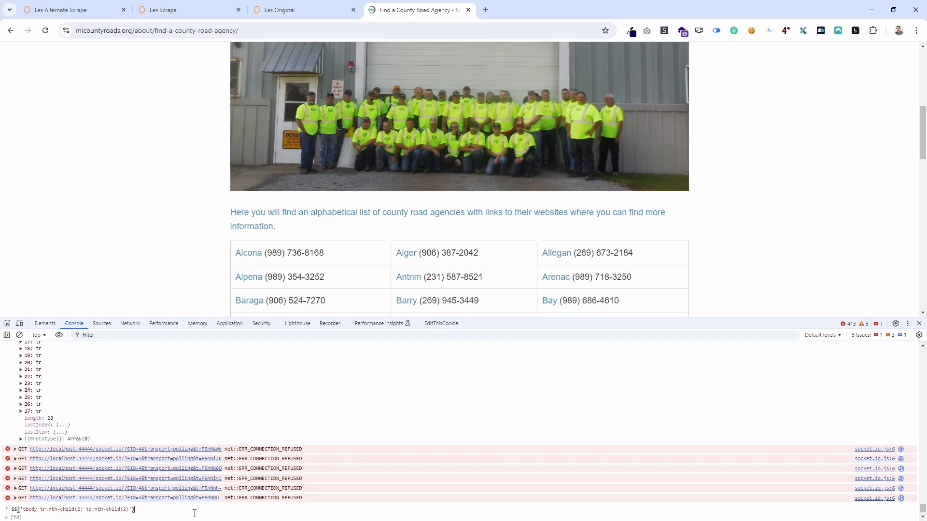
key("Up")
key("Up")
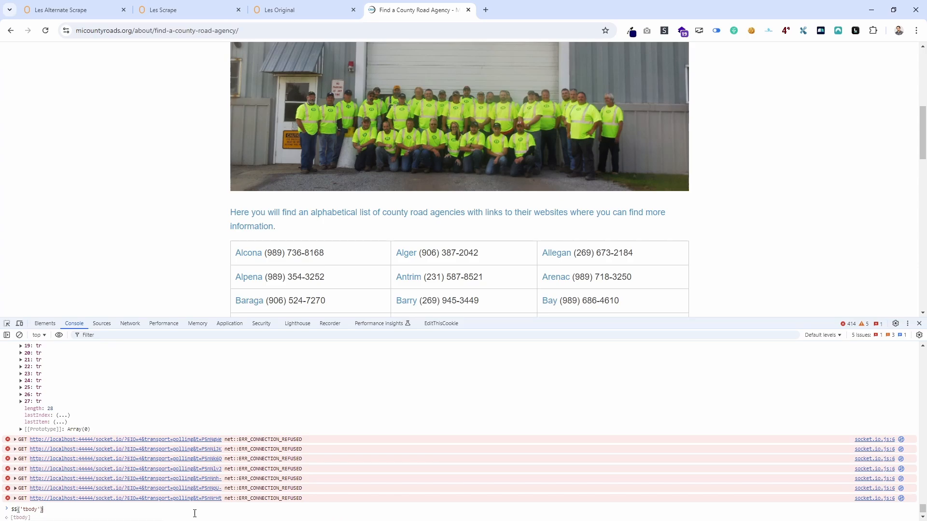
key("Left")
key("Left")
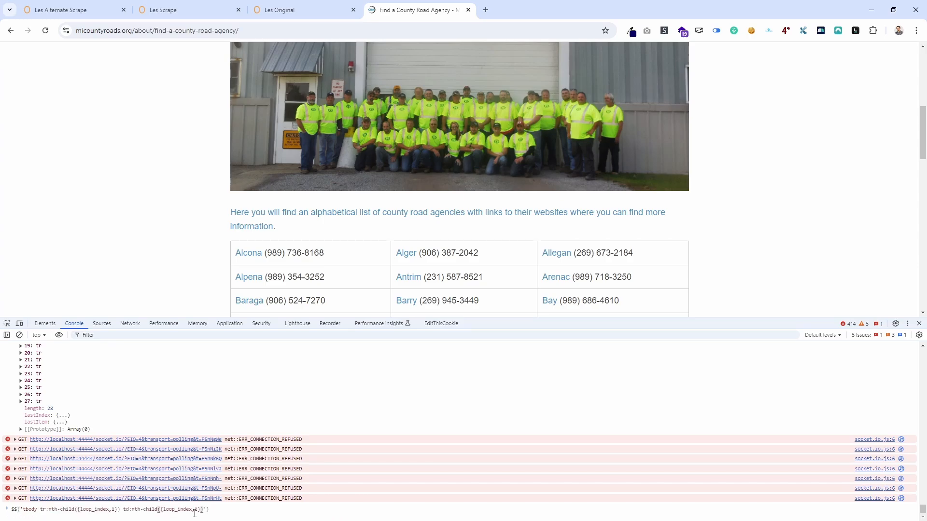
Strip both nth-child parts from the drafted query so that it reads $$('tbody tr td').
key("Left")
key("Right")
key("Right")
key("BackSpace")
key("BackSpace")
key("BackSpace")
key("BackSpace")
key("BackSpace")
key("BackSpace")
key("BackSpace")
key("BackSpace")
key("BackSpace")
key("BackSpace")
key("BackSpace")
key("BackSpace")
key("BackSpace")
key("BackSpace")
key("BackSpace")
key("BackSpace")
key("BackSpace")
key("BackSpace")
key("BackSpace")
key("BackSpace")
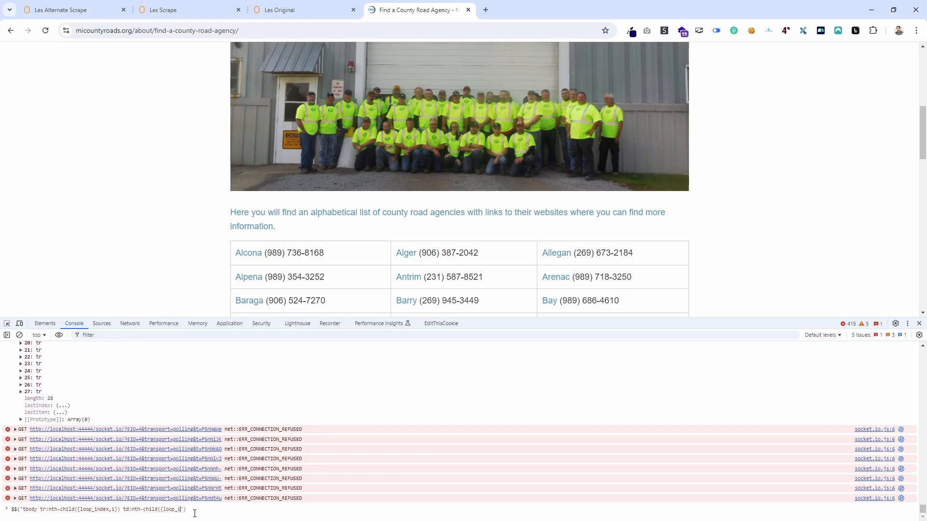
key("BackSpace")
key("Left")
key("Left")
key("BackSpace")
key("BackSpace")
key("BackSpace")
key("BackSpace")
key("BackSpace")
key("BackSpace")
key("BackSpace")
key("BackSpace")
key("BackSpace")
key("BackSpace")
key("BackSpace")
key("BackSpace")
key("BackSpace")
key("BackSpace")
key("BackSpace")
key("BackSpace")
key("BackSpace")
key("BackSpace")
key("BackSpace")
key("BackSpace")
key("BackSpace")
key("BackSpace")
key("BackSpace")
key("BackSpace")
key("BackSpace")
key("BackSpace")
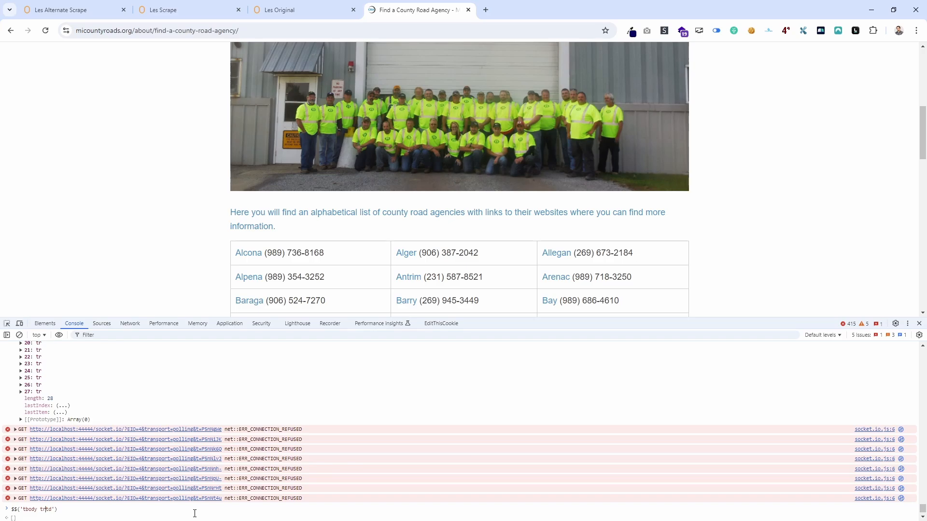
type("td")
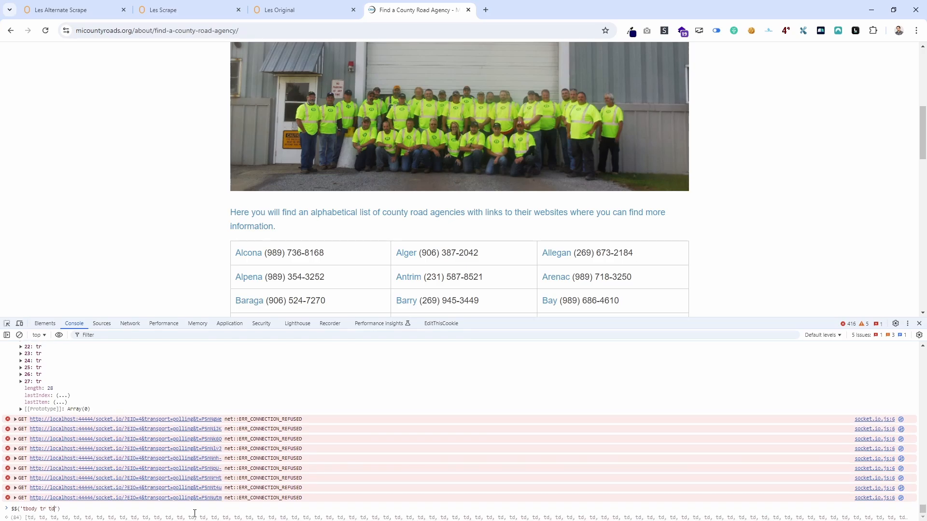
type(" >")
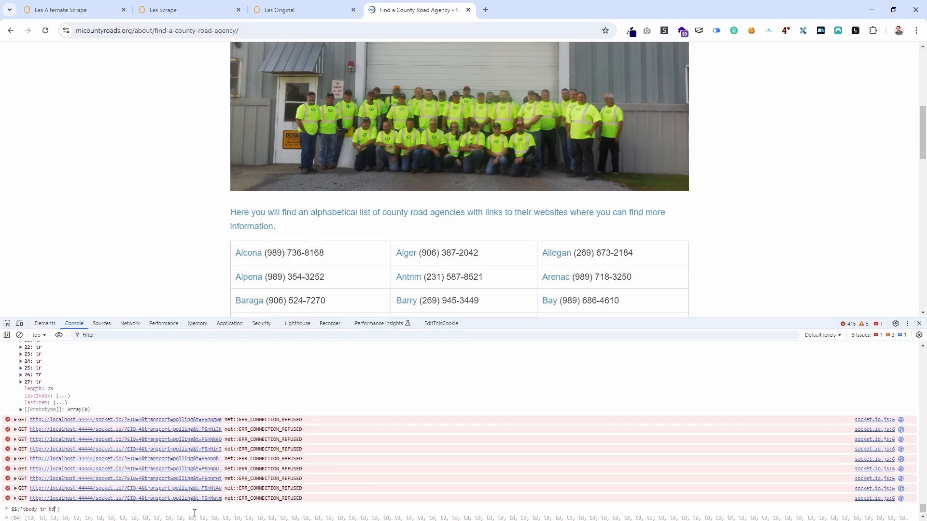
type(">")
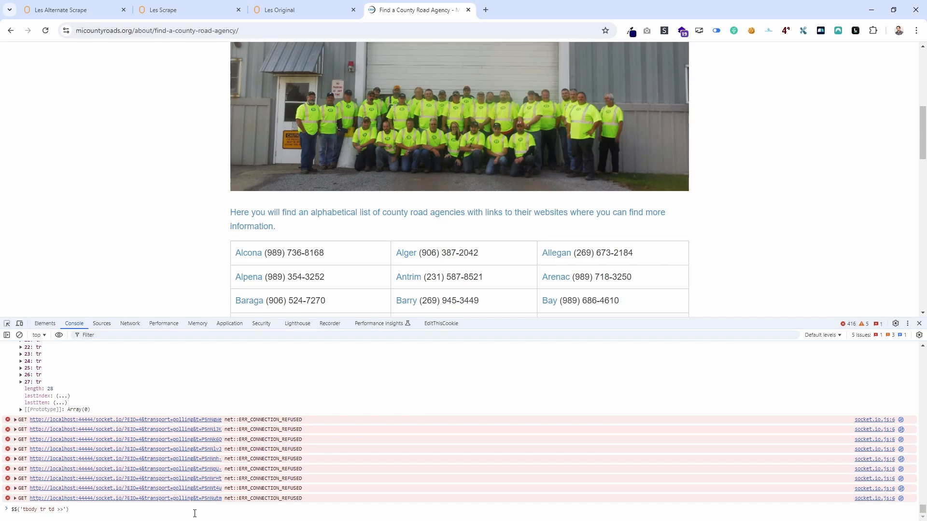
type("=nth")
Extend the td selector in the console query with >>nth={loop_index,0}.
key("BackSpace")
key("BackSpace")
key("BackSpace")
key("BackSpace")
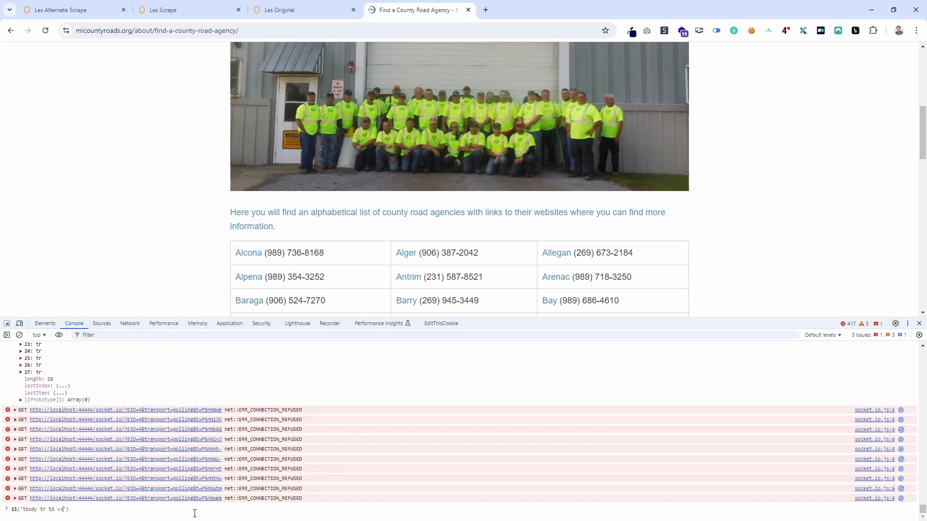
type("nth={loop_index,0")
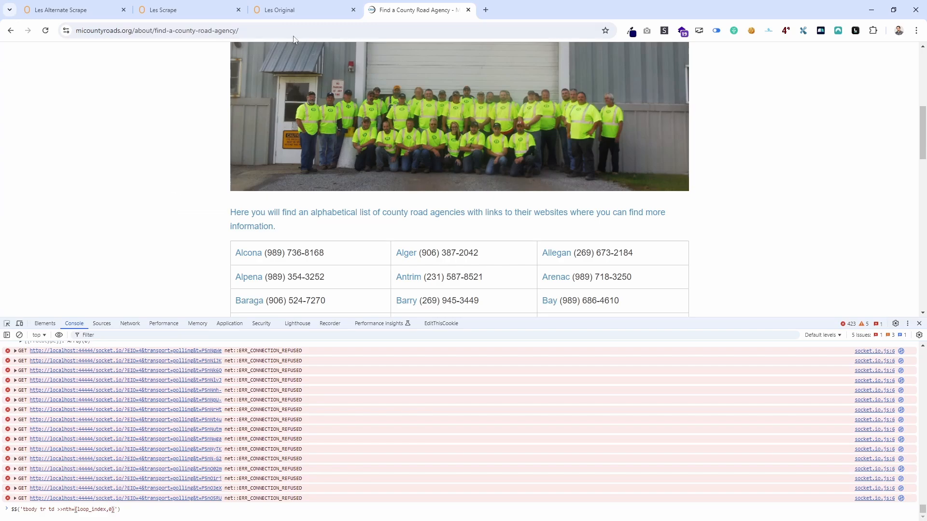
Switch to the ZeroWork workflow titled as the original, hide the Running TaskBots log and view the MI Road Org Site block.
left_click(302, 2)
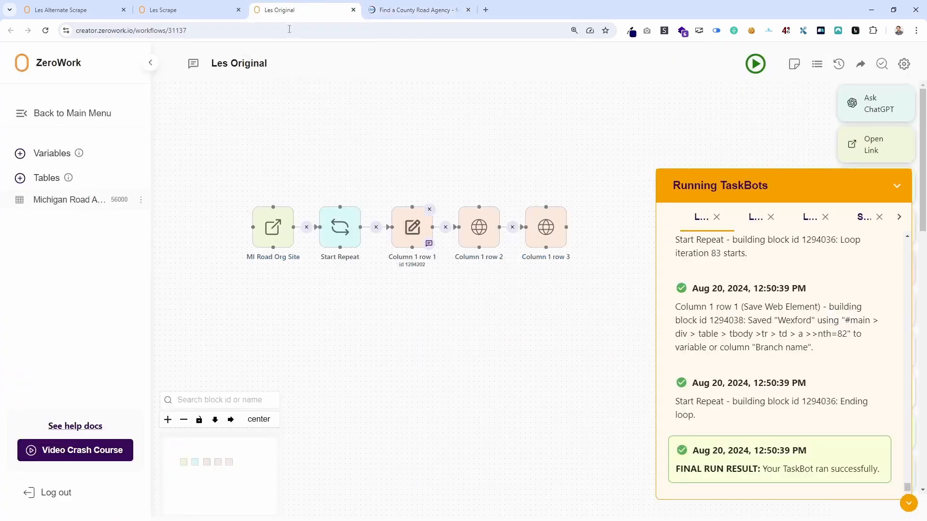
left_click(897, 189)
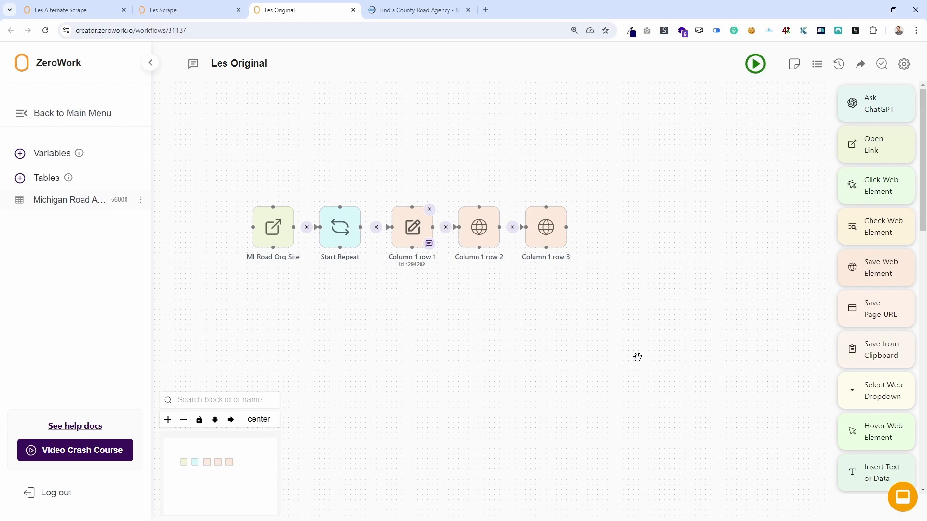
left_click(273, 227)
left_click(579, 206)
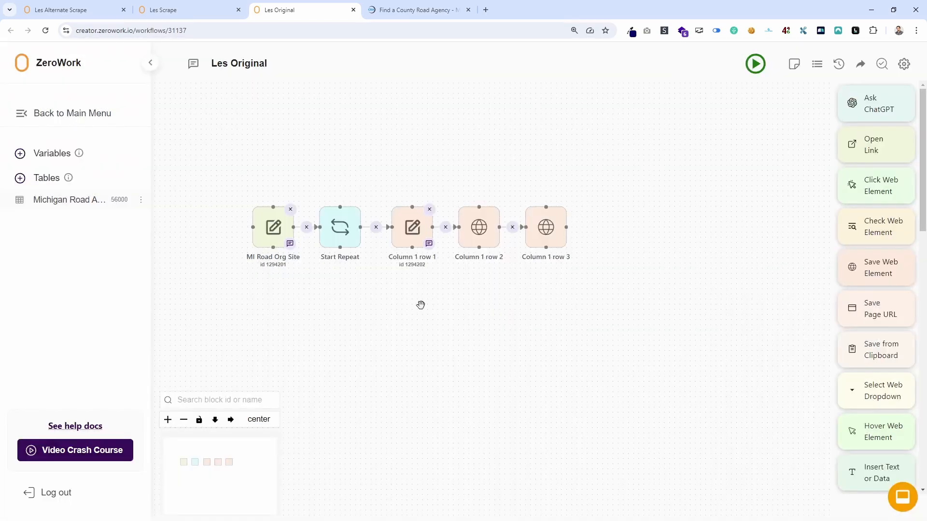
Check the Start Repeat block's number of repetitions against the county table and save the block.
left_click(341, 230)
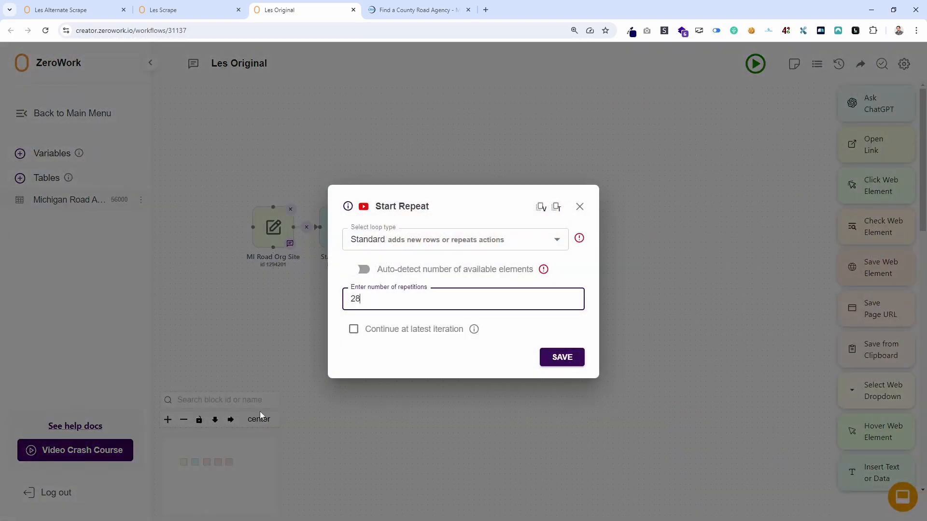
left_click(415, 10)
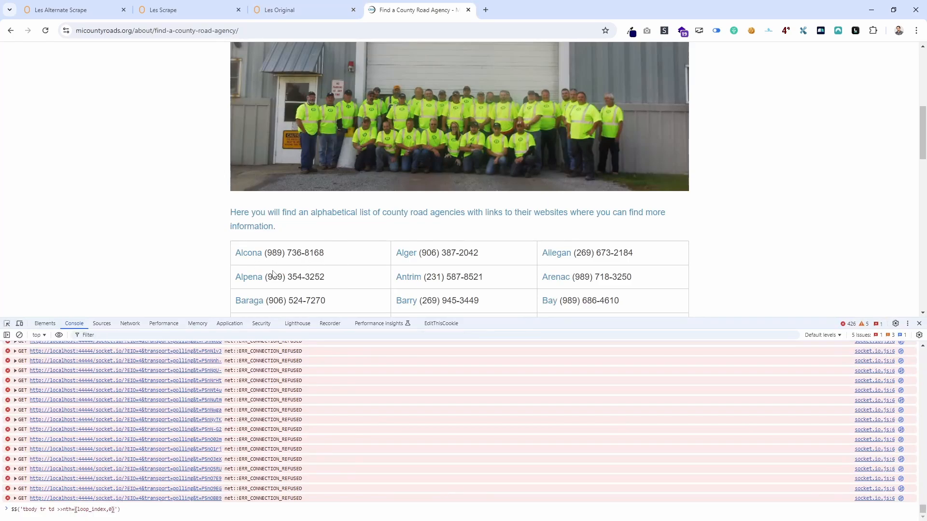
left_click(296, 10)
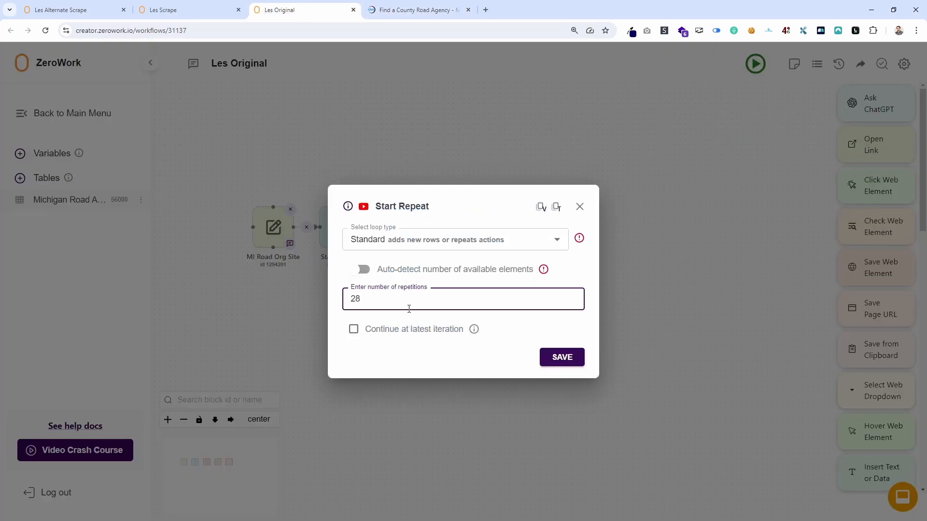
left_click(561, 358)
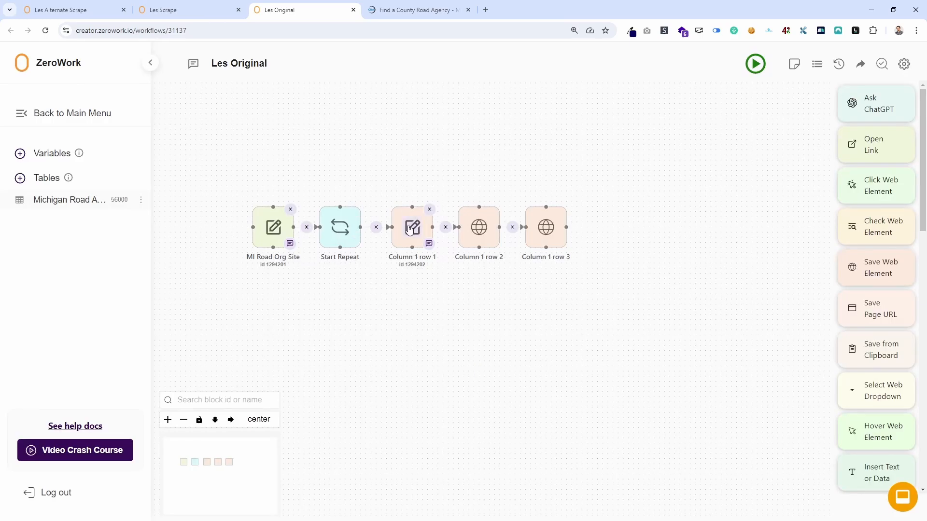
Recheck the drafted console selector on the county page, and open the Column 1 row 1 block's settings in ZeroWork.
left_click(415, 10)
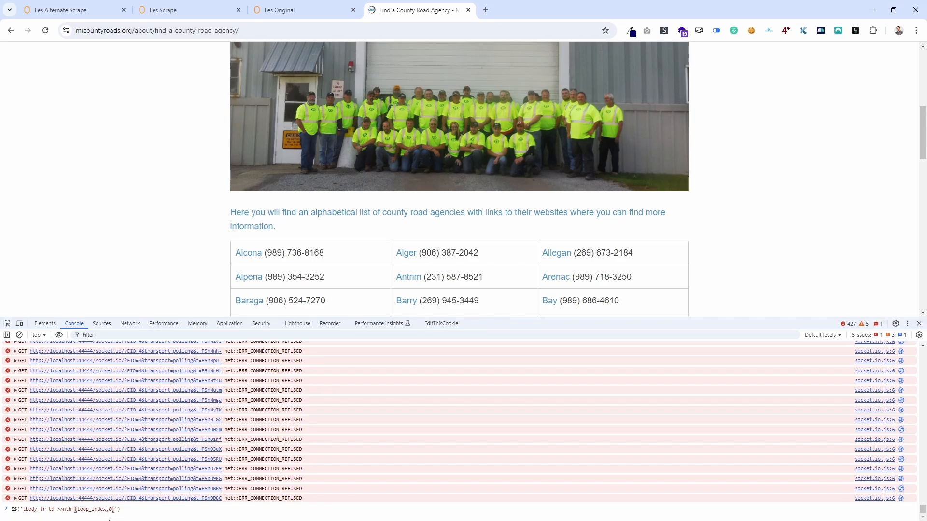
left_click(309, 8)
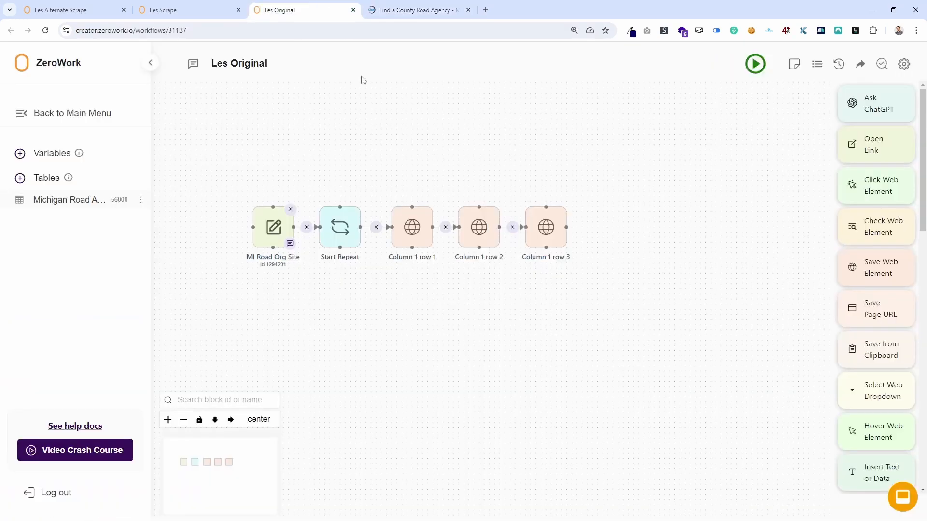
left_click(411, 238)
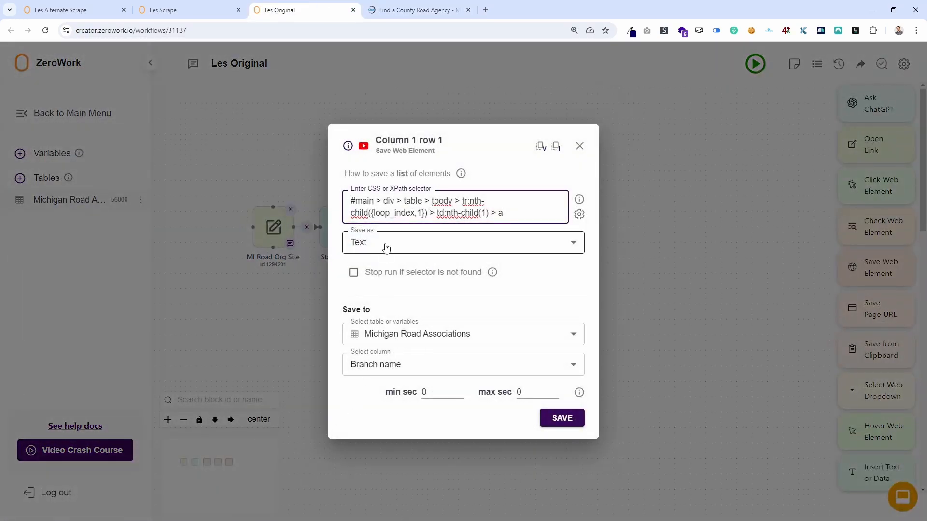
Examine the Column 1 row 1 block's looping selector, compare it with the county page, and save the block.
left_click_drag(353, 200, 428, 197)
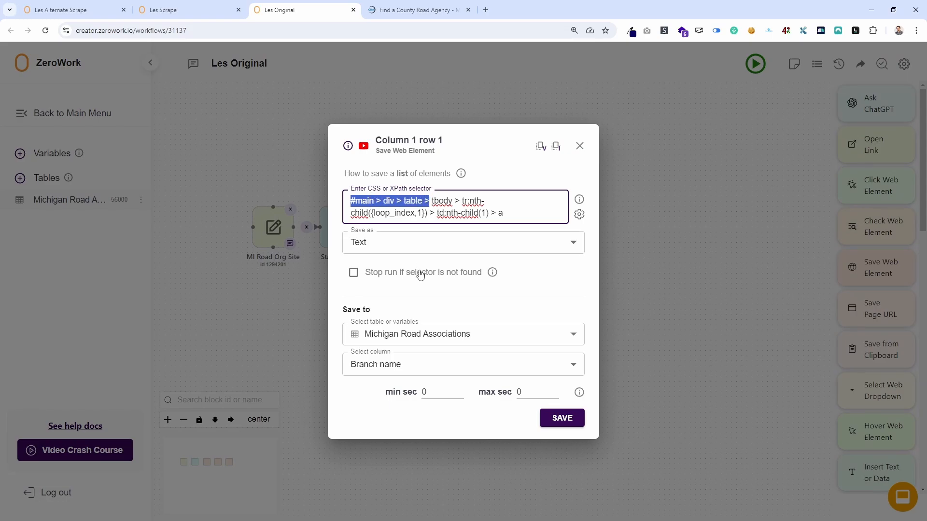
left_click(492, 201)
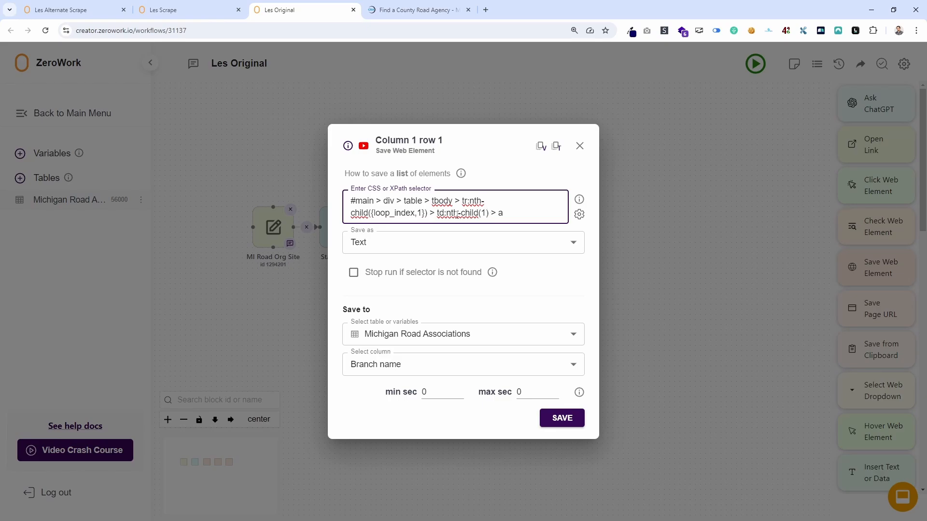
left_click(416, 10)
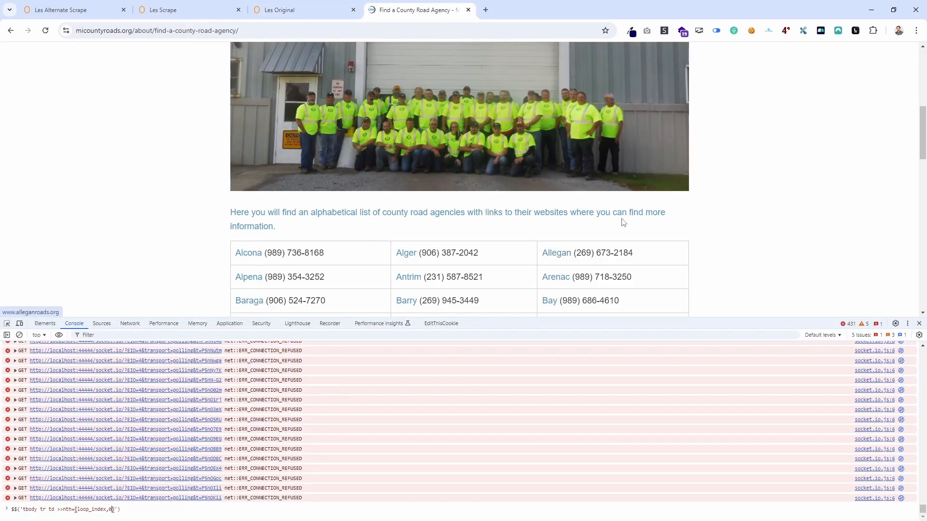
left_click(302, 5)
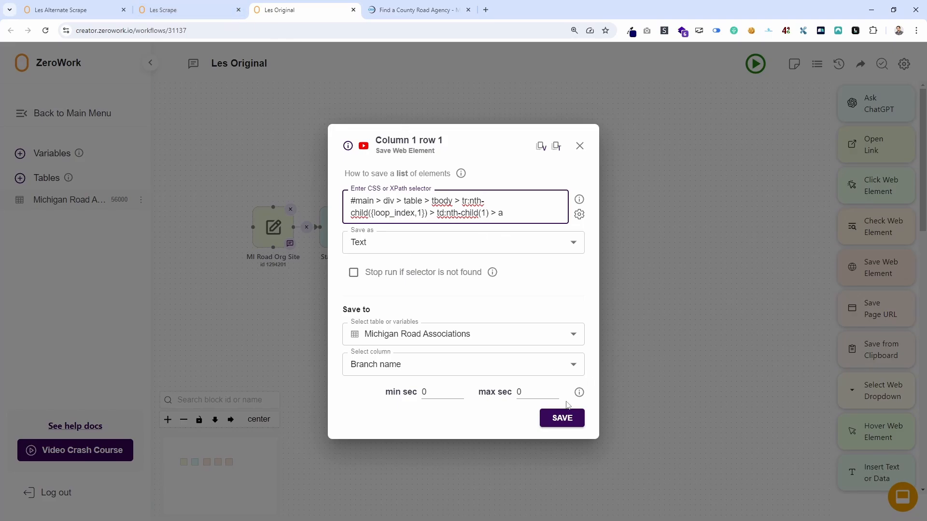
left_click(562, 417)
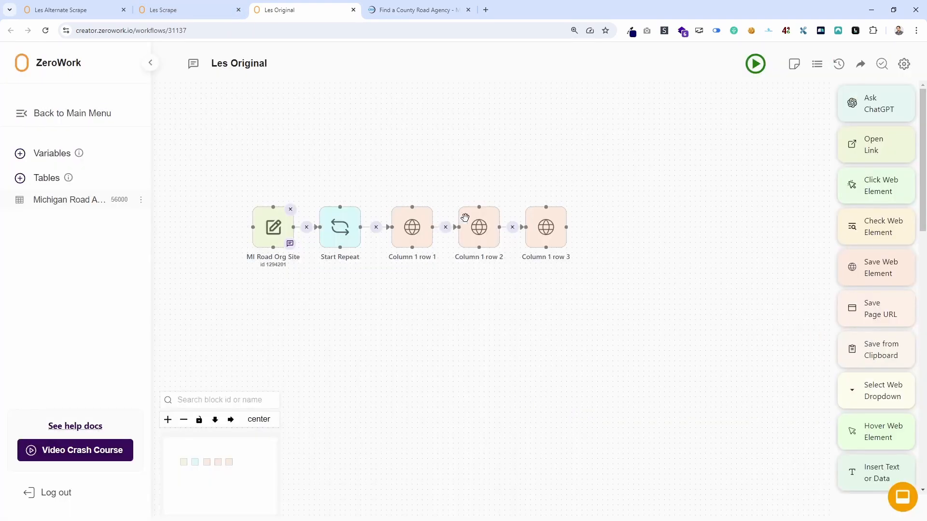
Review the td:nth-child selectors in the Column 1 row 2 and Column 1 row 3 blocks and save both blocks.
left_click(479, 228)
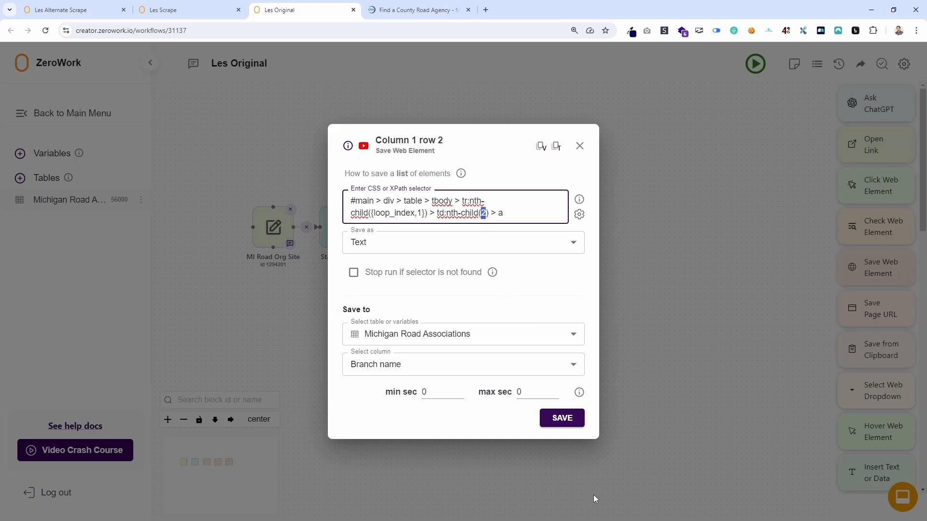
left_click(562, 419)
left_click(546, 226)
left_click(556, 426)
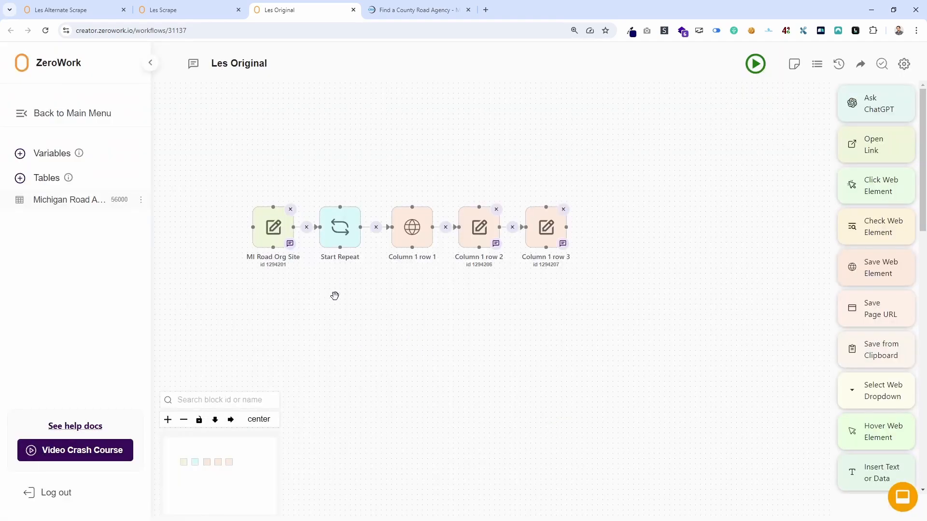
Recheck the Start Repeat block's number of repetitions against the Column 1 row 1 selector, closing the settings without saving.
left_click(340, 228)
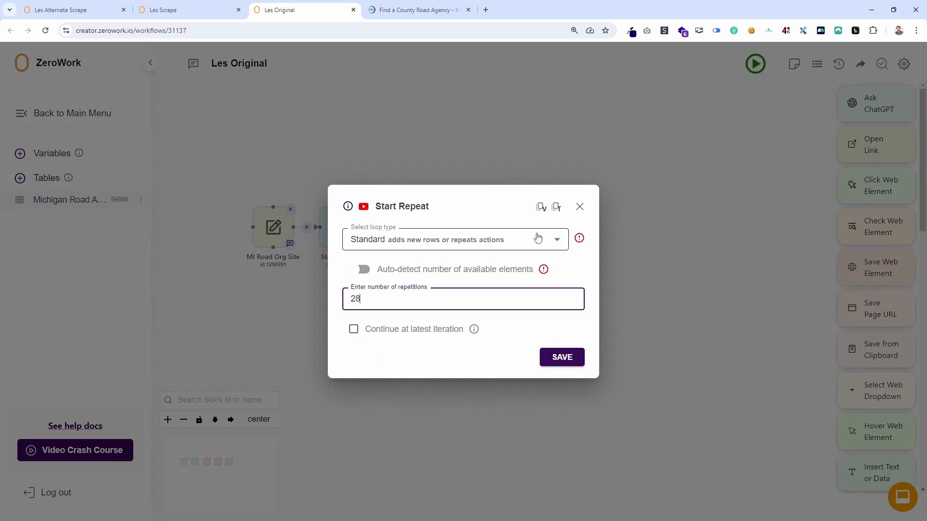
left_click(579, 207)
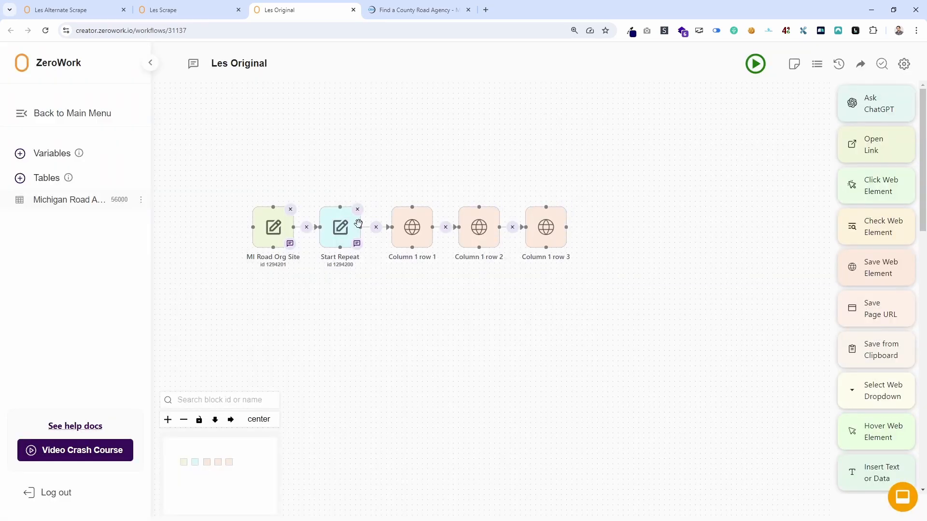
left_click(411, 227)
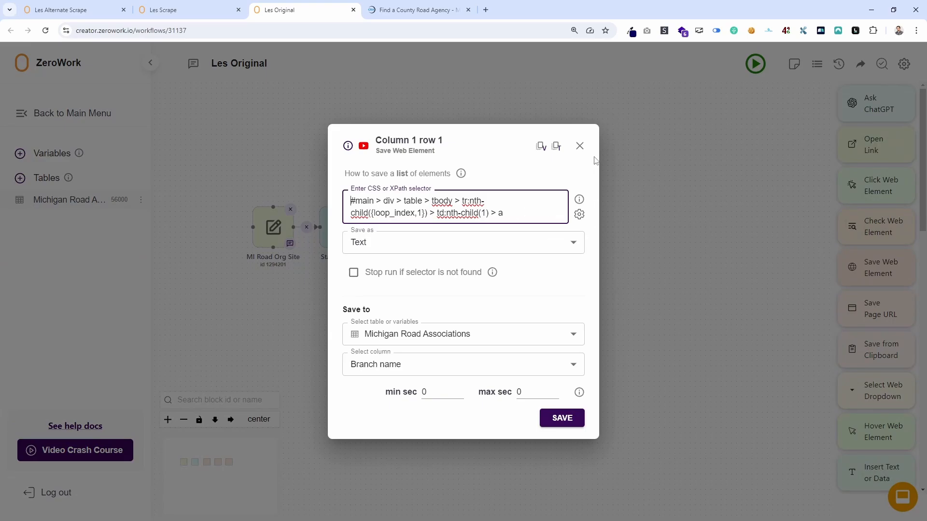
left_click(579, 145)
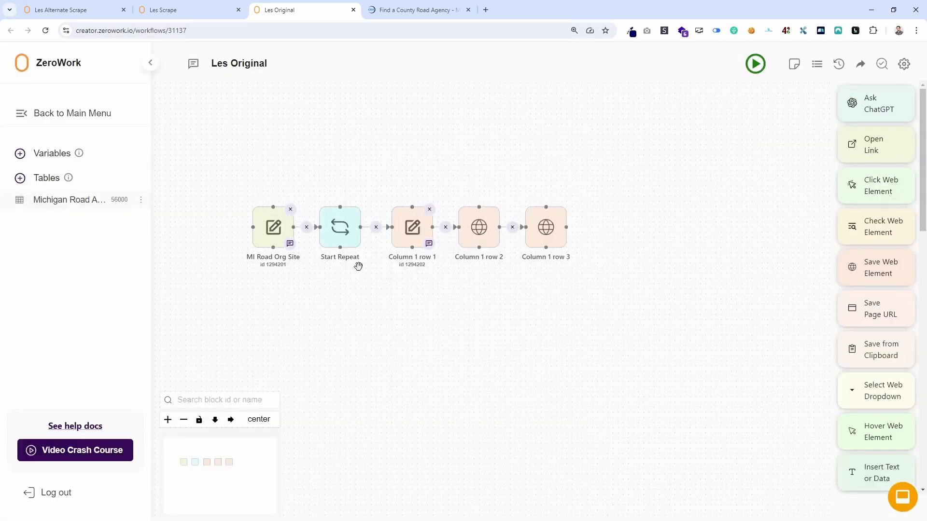
left_click(345, 231)
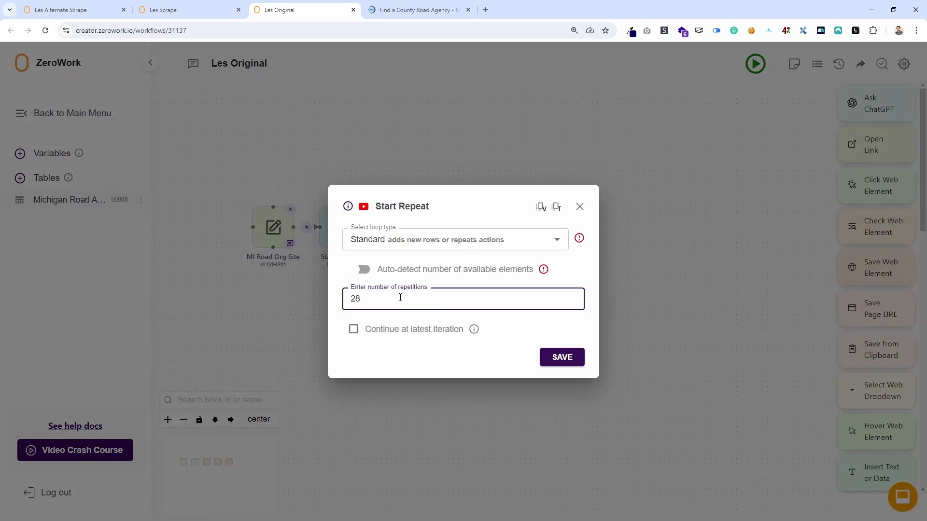
left_click(579, 210)
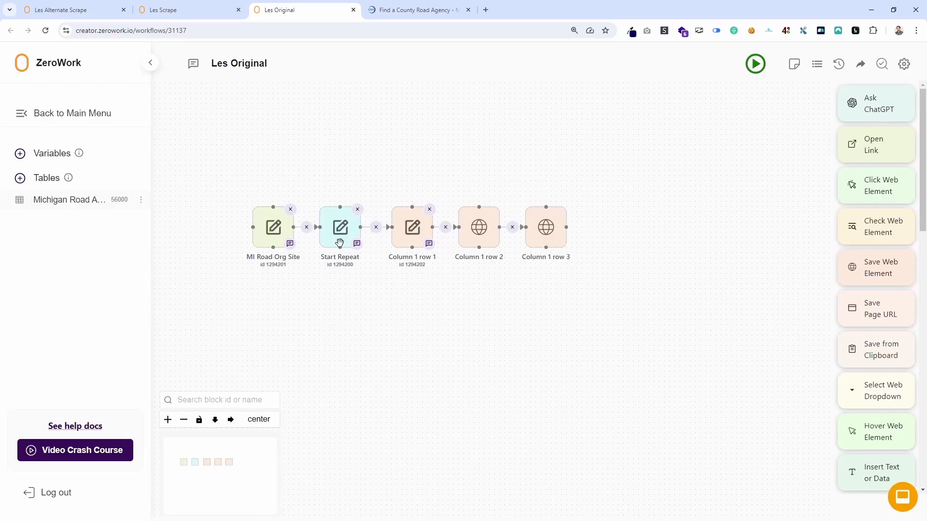
Delete all data from the Michigan Road Associations table and return to the workflow.
left_click(74, 202)
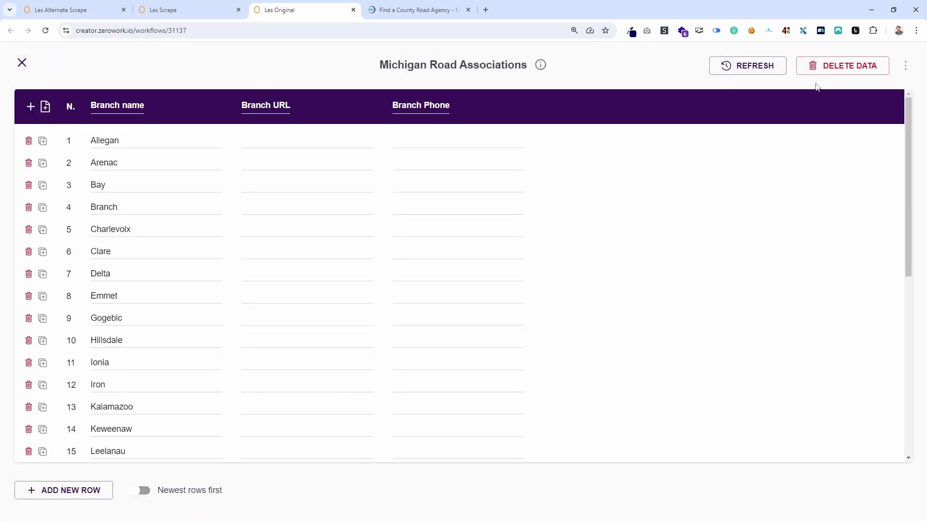
left_click(843, 71)
left_click(541, 326)
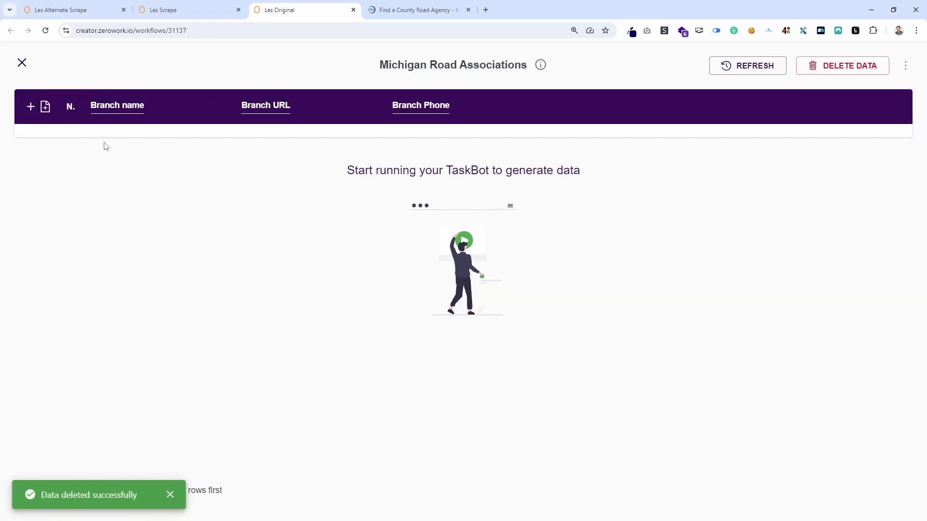
left_click(22, 63)
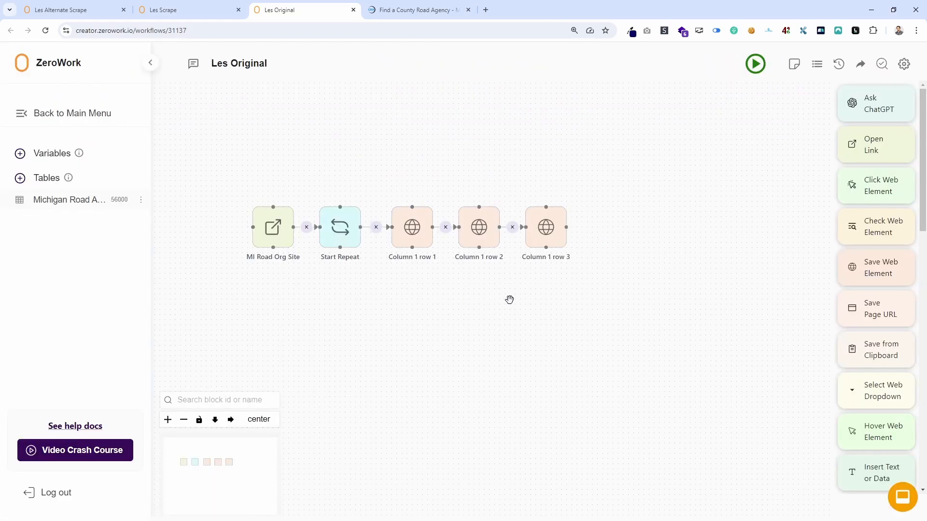
Inspect the selectors and target columns of the Column 1 row 1, row 2 and row 3 blocks without changing them.
left_click(417, 223)
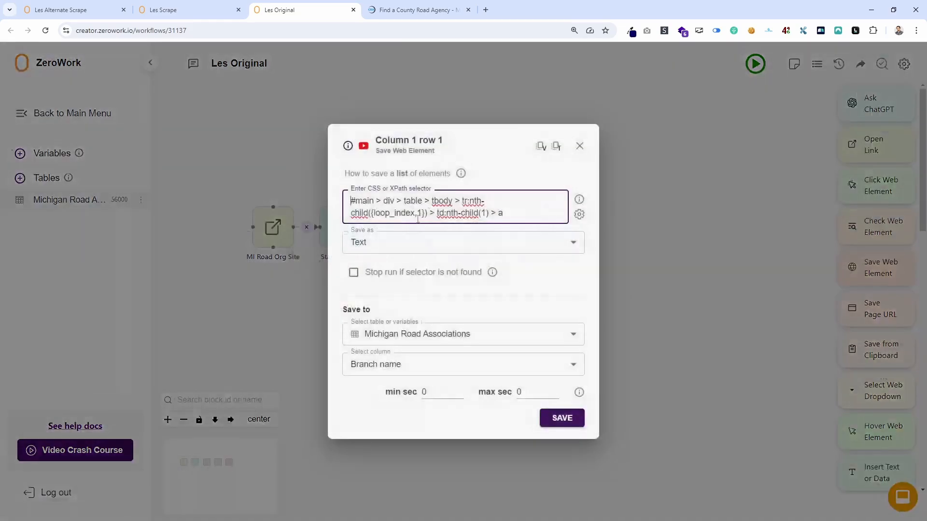
left_click(580, 147)
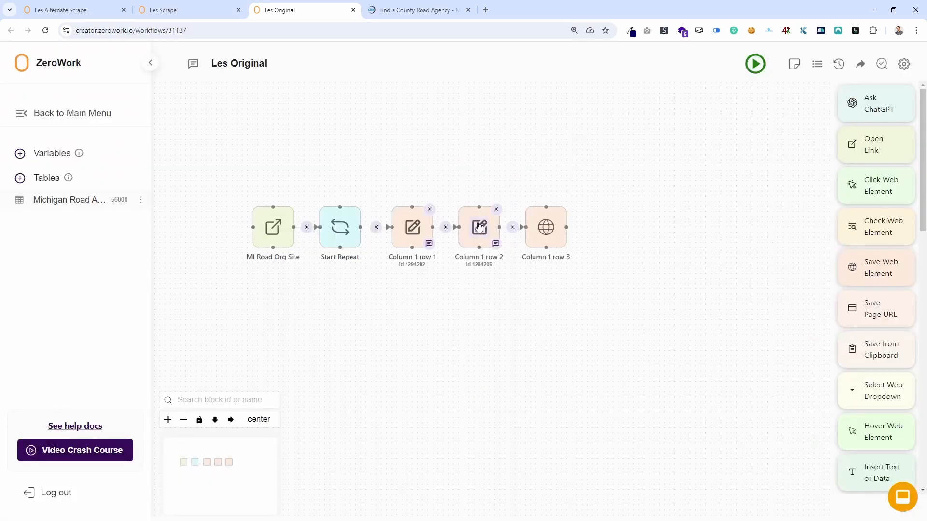
left_click(480, 231)
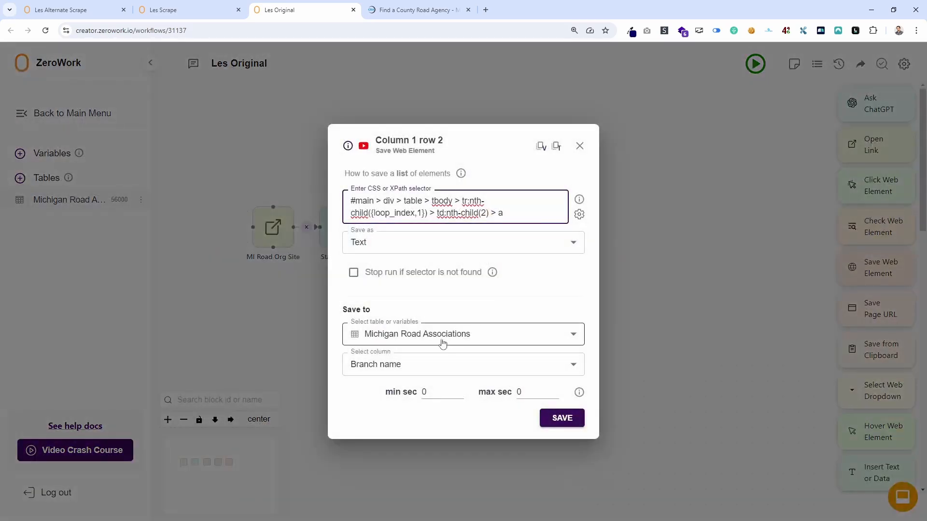
left_click(580, 146)
left_click(545, 237)
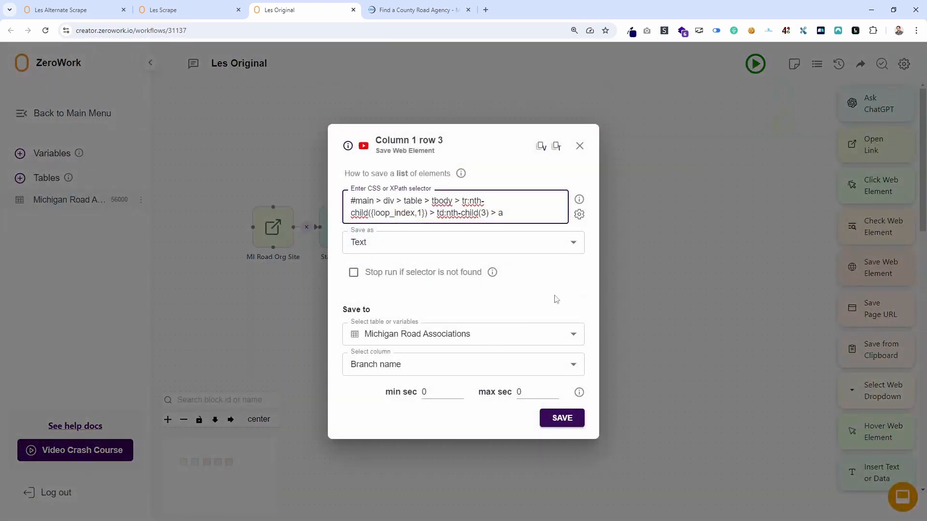
left_click(579, 146)
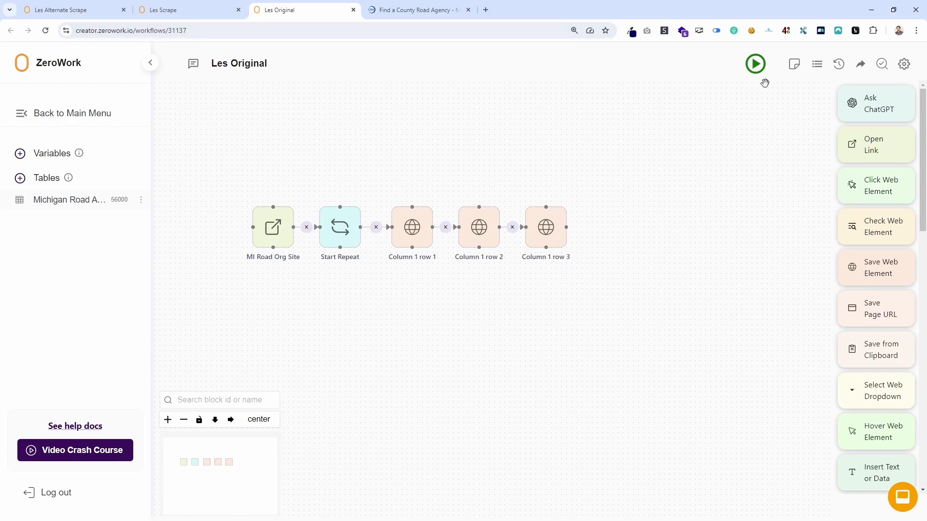
Run the TaskBot, check the Column 1 row 2 settings and this workflow's run log, and hide the Running TaskBots log.
left_click(756, 64)
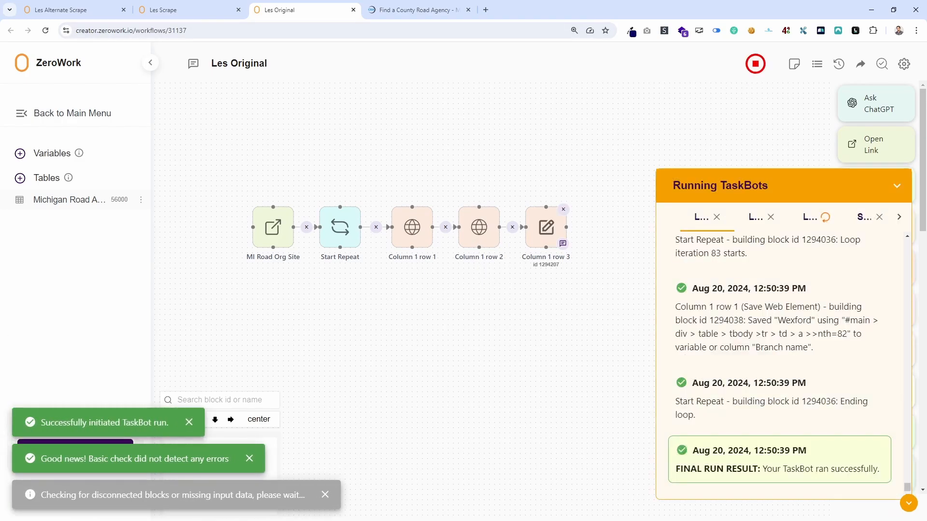
left_click(479, 229)
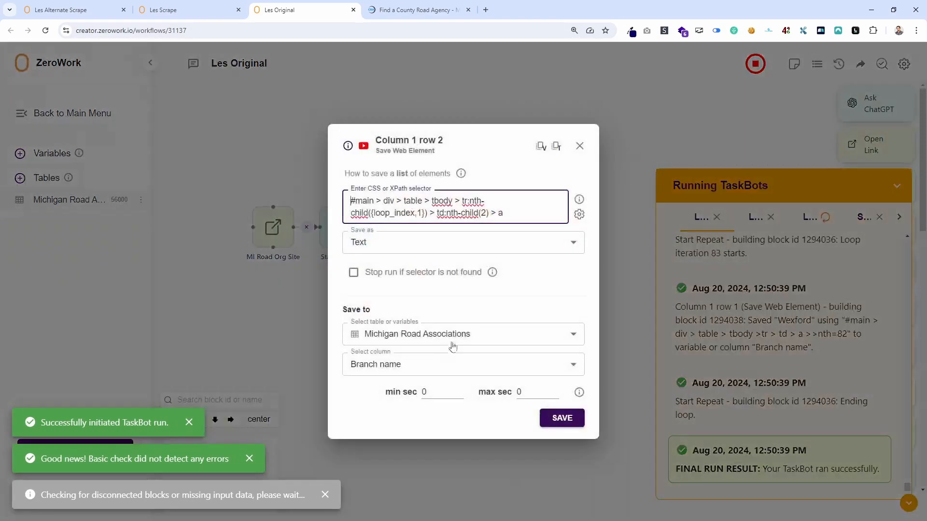
left_click(580, 145)
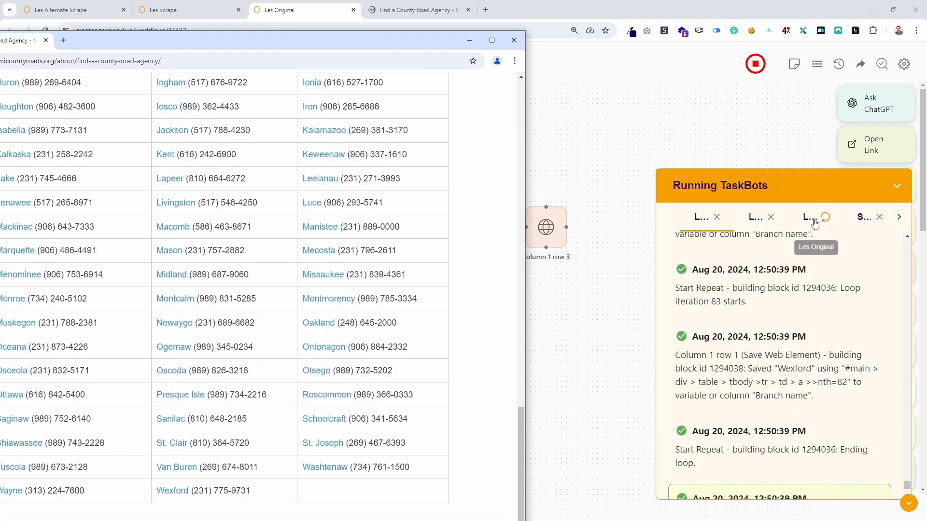
left_click(810, 217)
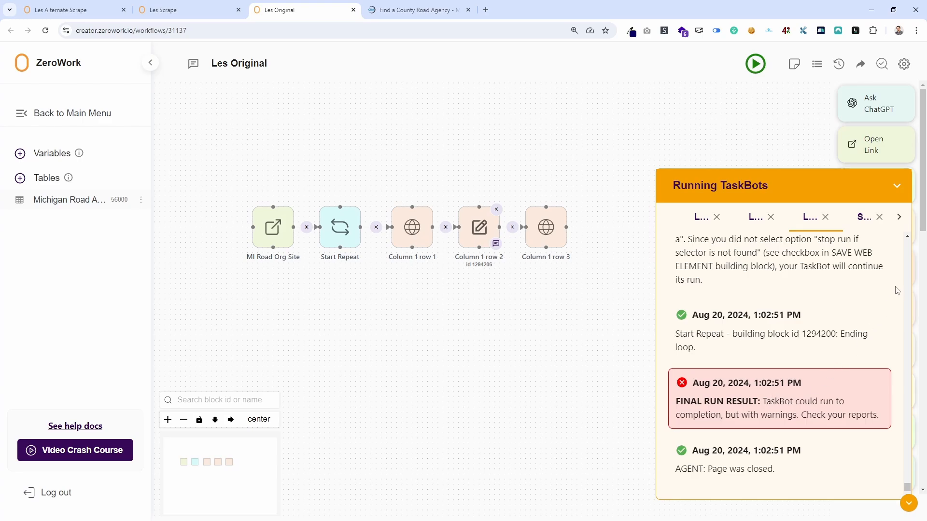
left_click(896, 187)
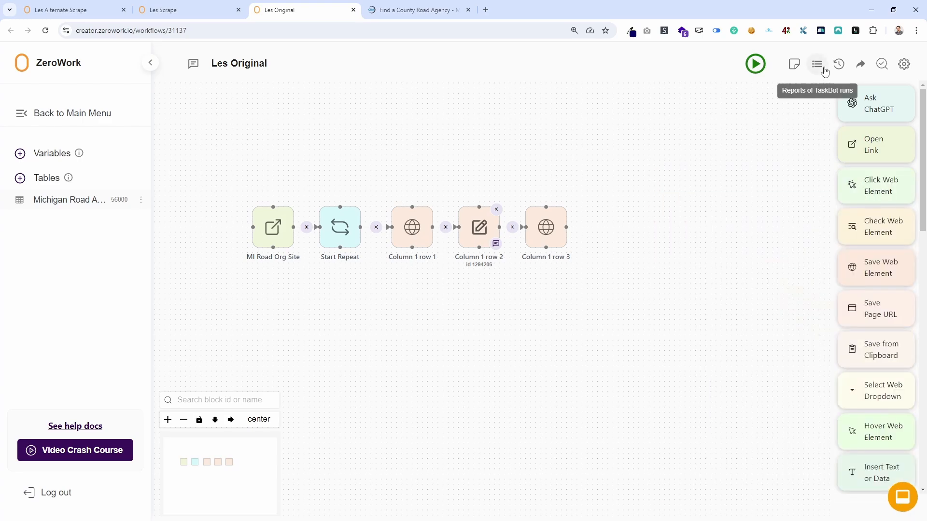
Open the logs of the latest TaskBot run and examine the final entries, focusing on the Column 1 row 3 selector.
left_click(825, 70)
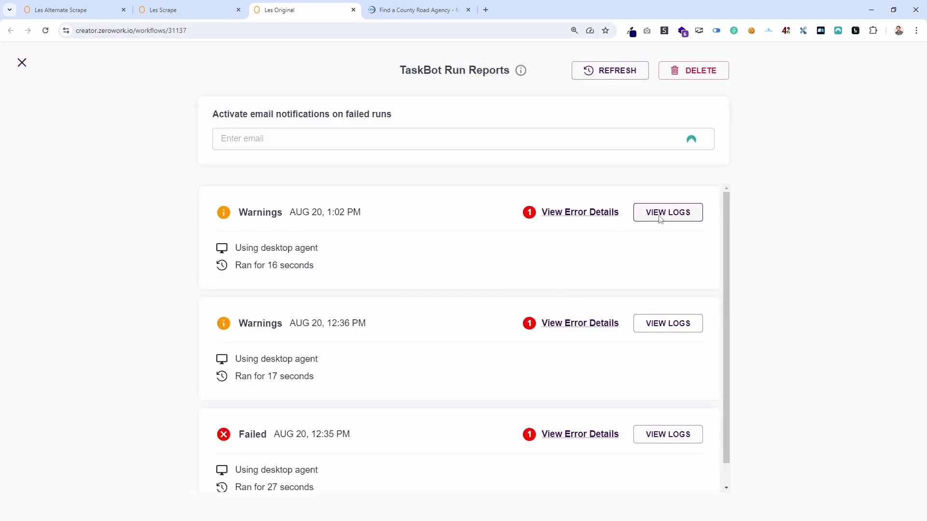
left_click(660, 213)
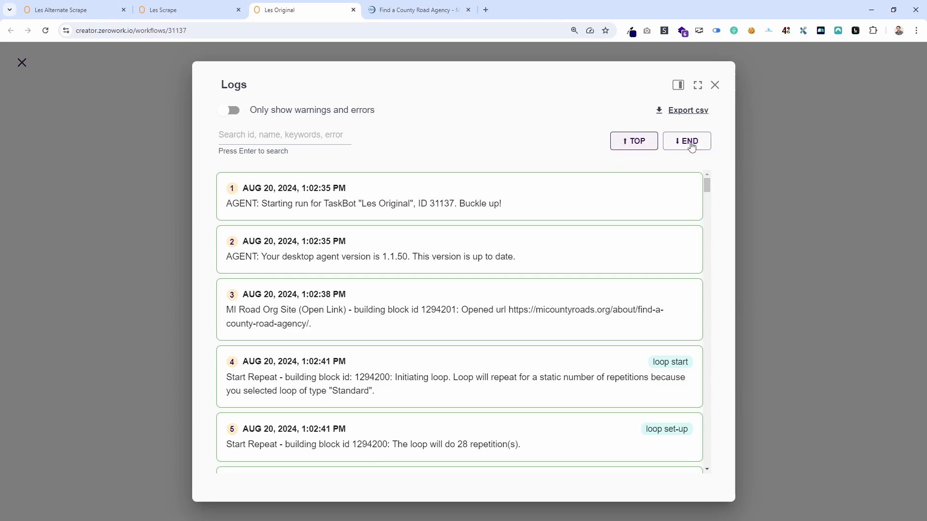
left_click(691, 146)
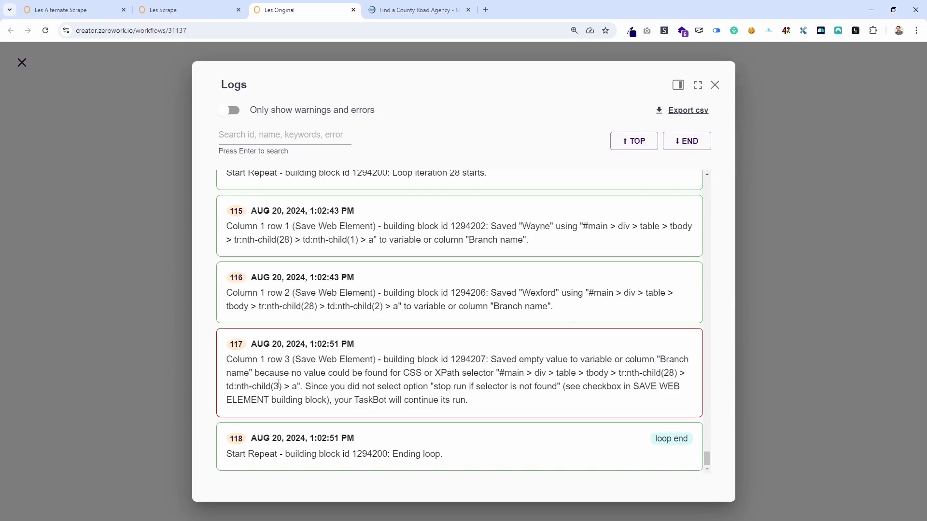
left_click_drag(282, 386, 272, 386)
Compare the logged Column 1 row 3 entry with the county table's last row, and close the logs and run reports.
left_click(414, 15)
scroll(695, 244, "down", 15)
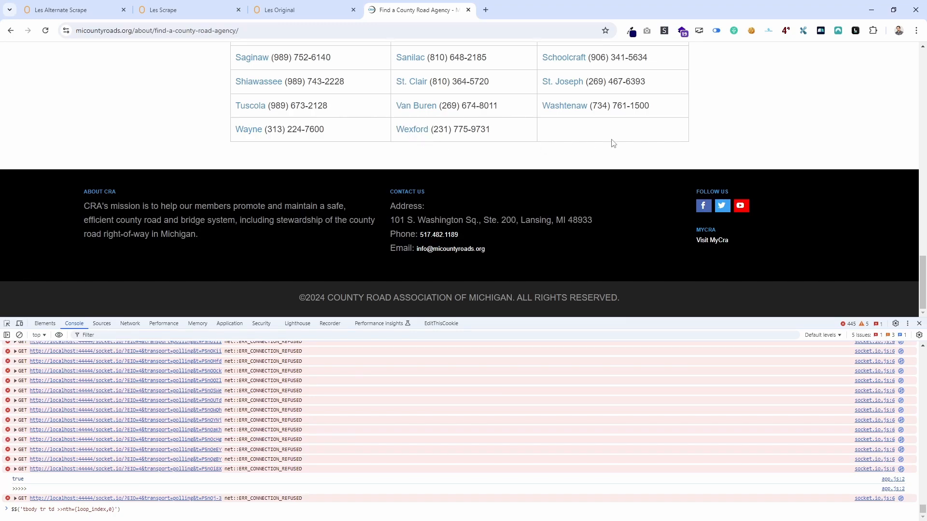
left_click(287, 5)
left_click(207, 5)
left_click(268, 9)
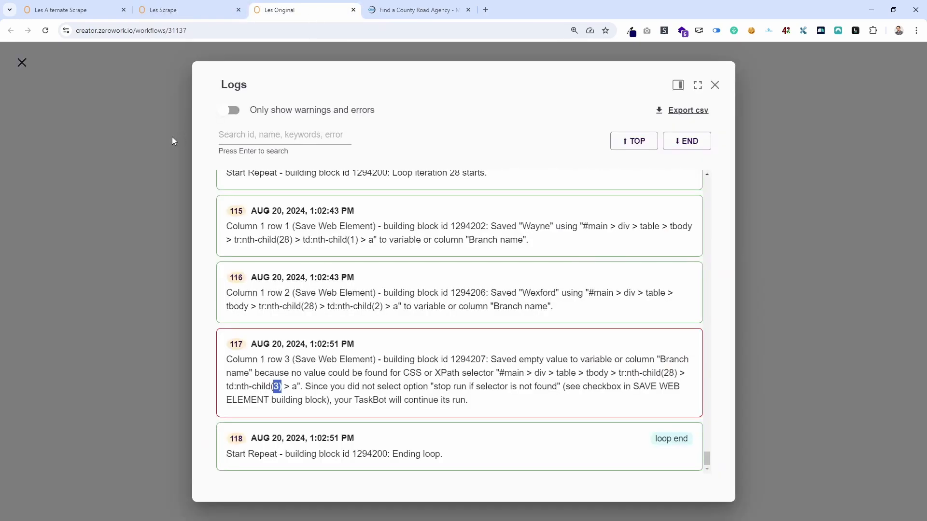
left_click(20, 64)
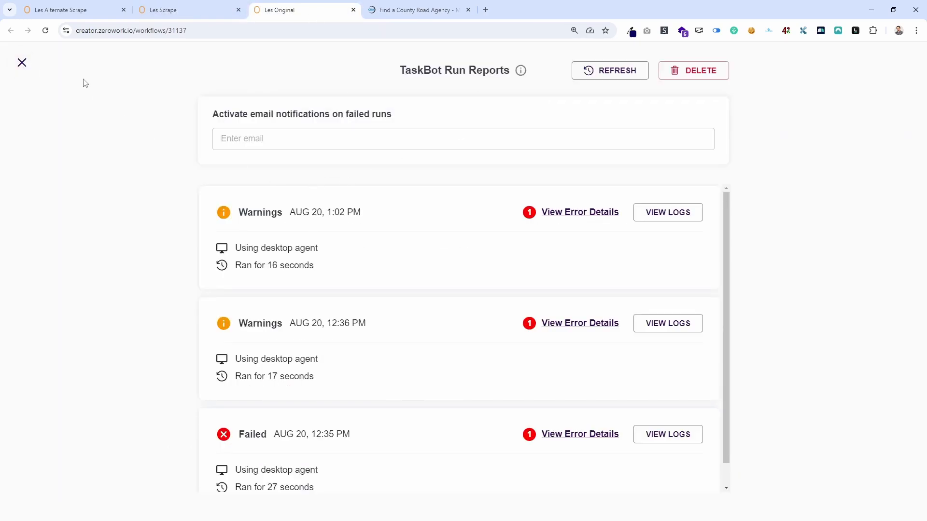
left_click(21, 63)
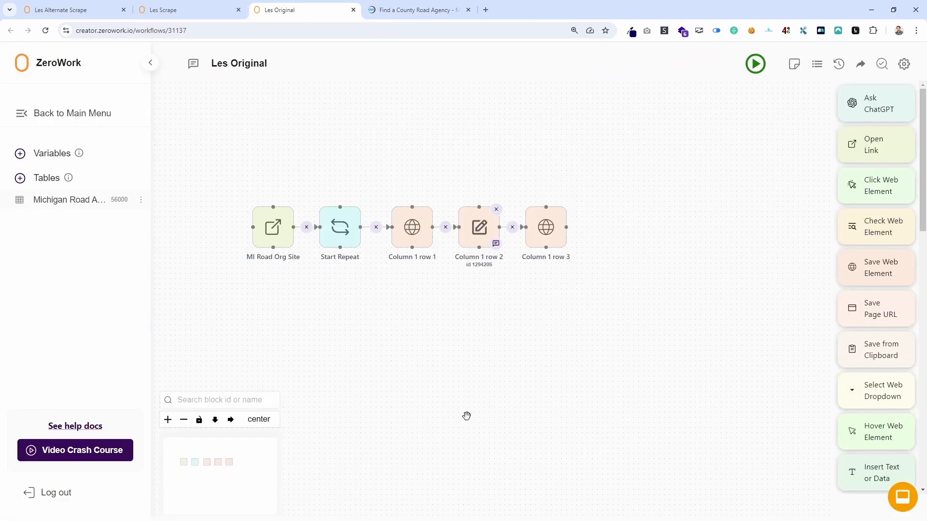
Open the Michigan Road Associations table and compare its saved branch names with the columns of the county page's table.
left_click(82, 200)
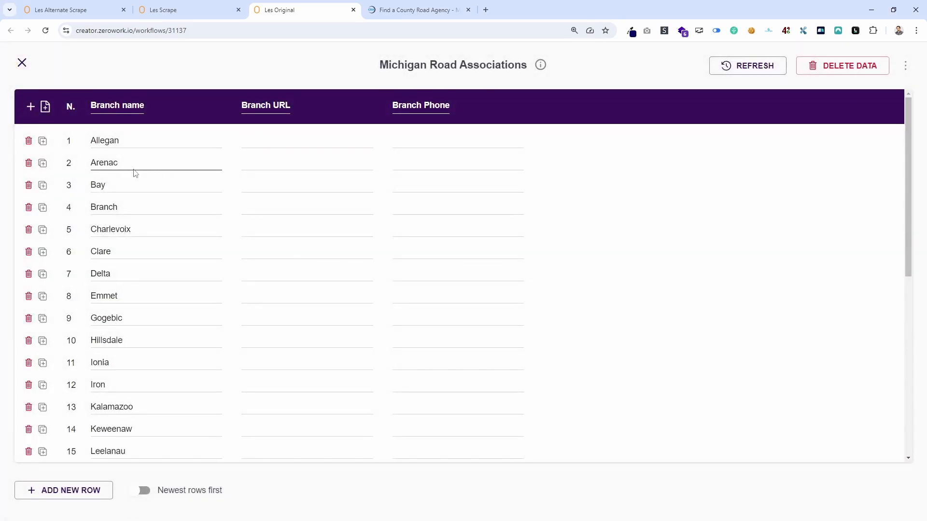
left_click(401, 10)
scroll(813, 184, "up", 10)
scroll(806, 191, "up", 5)
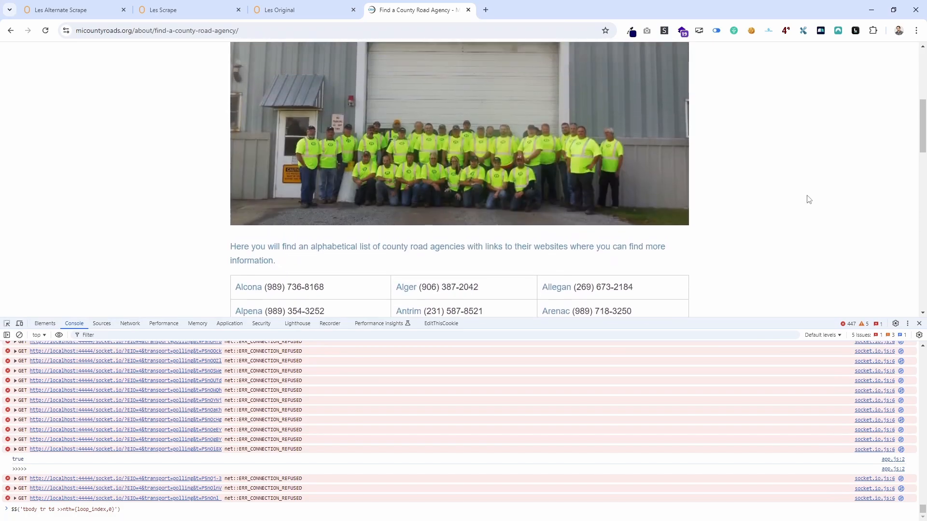
scroll(804, 203, "down", 5)
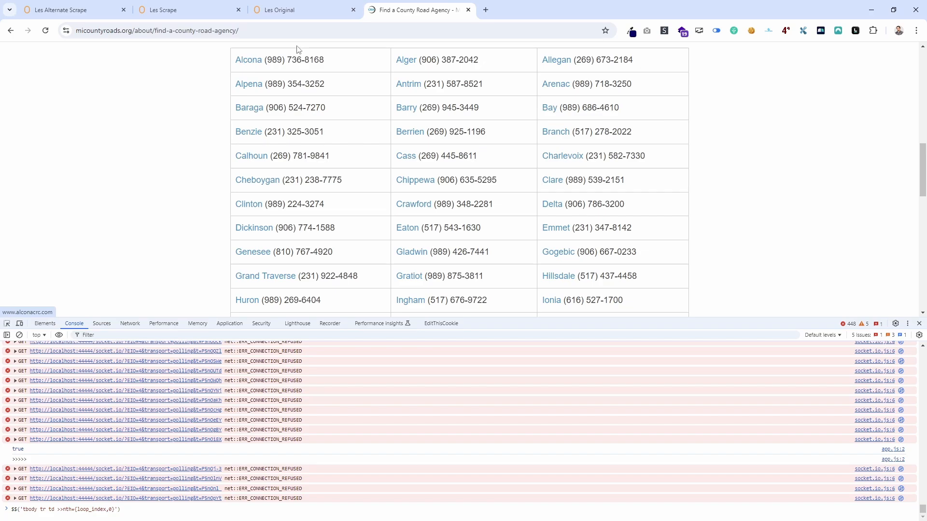
Close the saved data table, open the latest TaskBot run's logs and examine the Save Web Element entries of loop iterations 1 and 2.
left_click(299, 10)
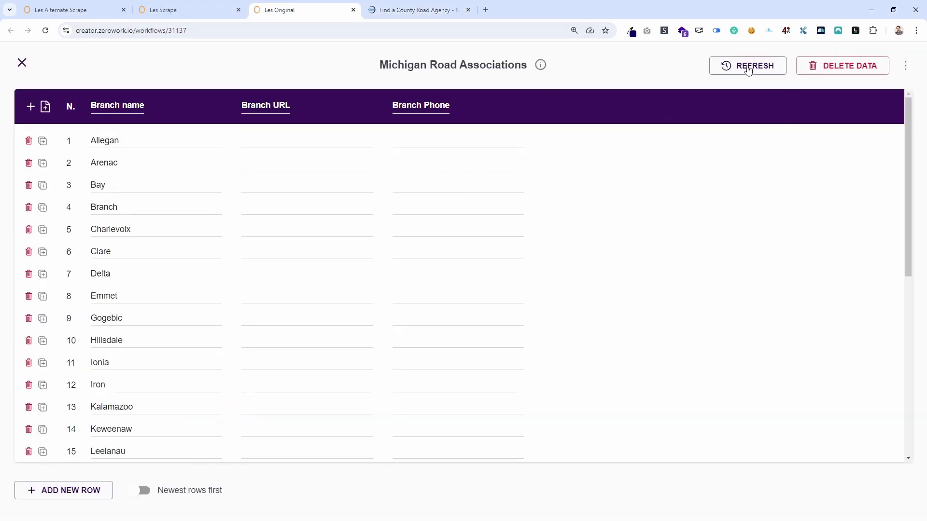
left_click(23, 63)
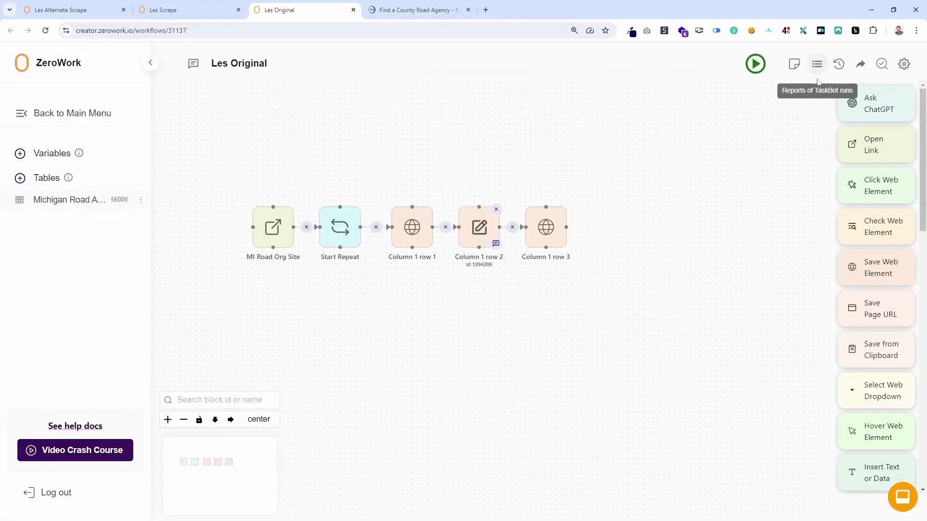
left_click(817, 64)
left_click(664, 214)
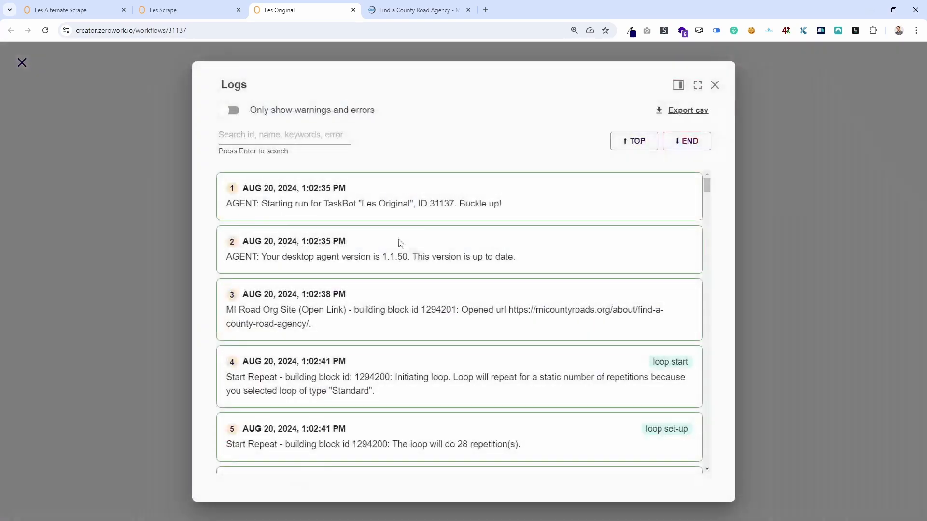
scroll(437, 227, "down", 2)
scroll(444, 241, "down", 5)
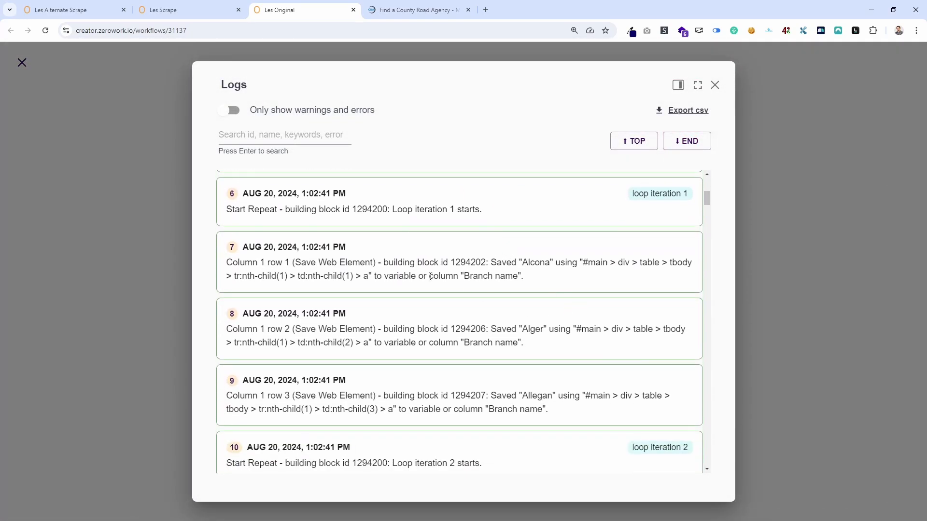
scroll(555, 311, "down", 2)
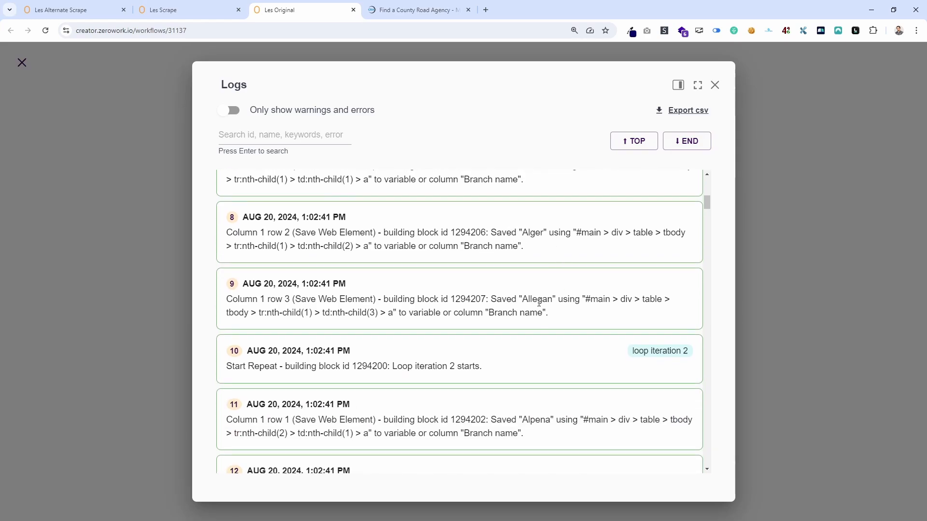
Compare the logged branch names with the county page's table, following its third column from the first row to the last.
left_click(418, 9)
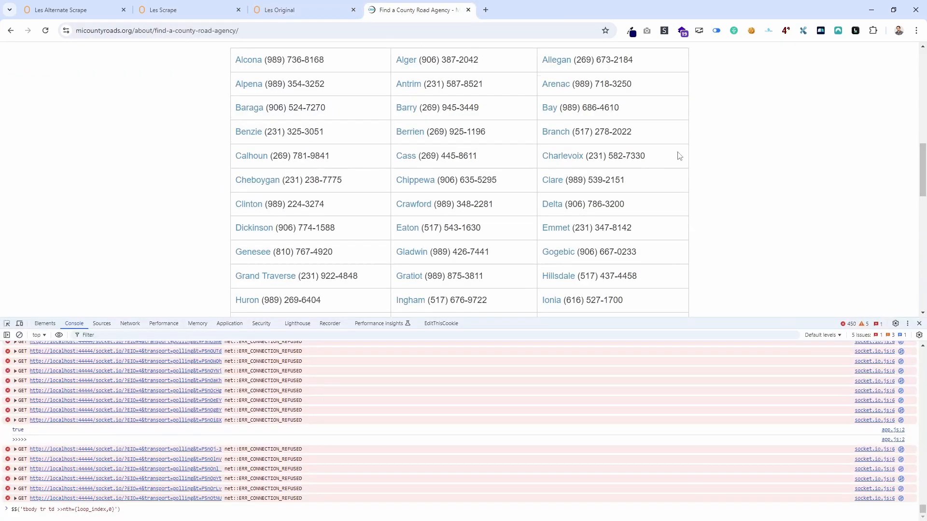
scroll(683, 221, "up", 4)
scroll(607, 128, "down", 3)
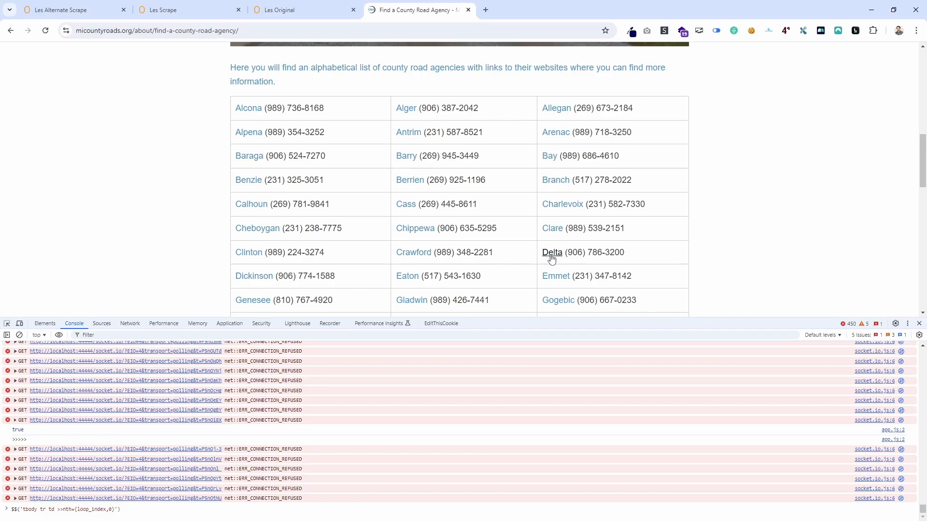
scroll(713, 217, "down", 12)
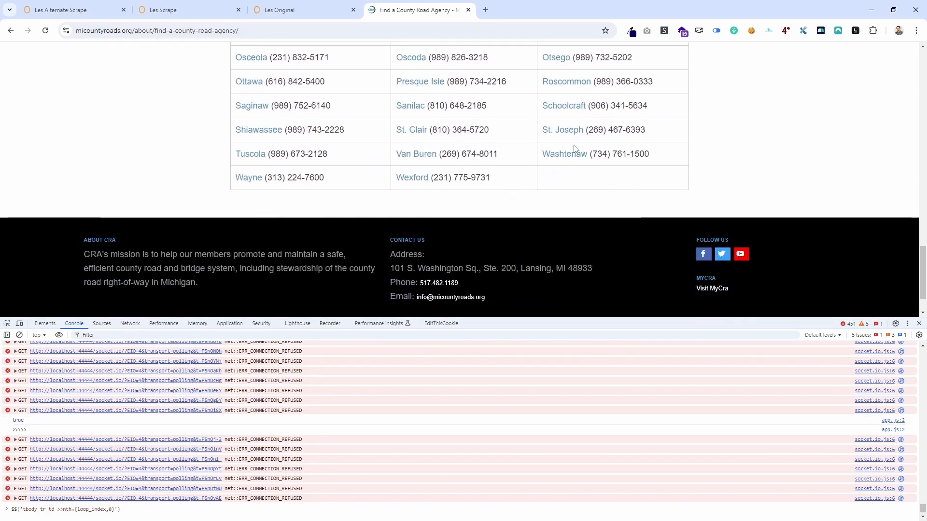
Leave the run reports, open the Michigan Road Associations table and compare its last branch names with the county table's final rows.
left_click(301, 12)
left_click(144, 120)
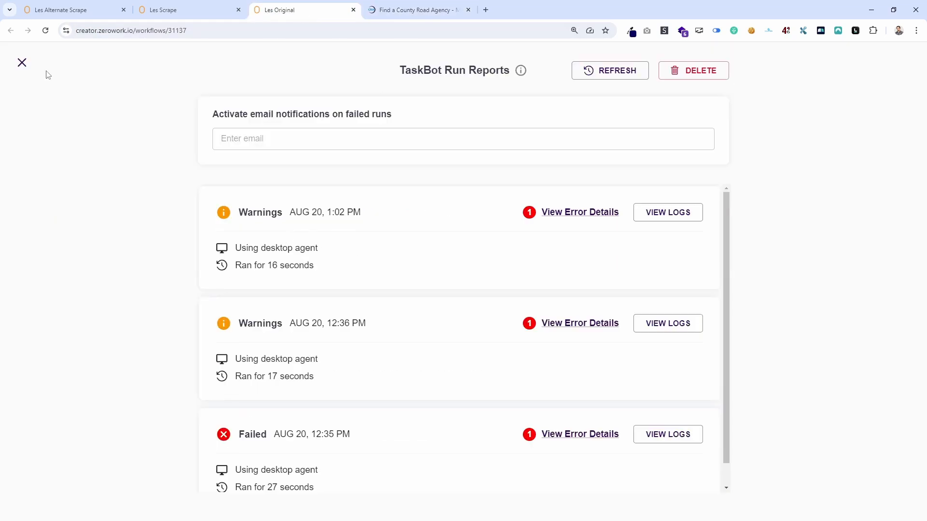
left_click(23, 63)
left_click(62, 200)
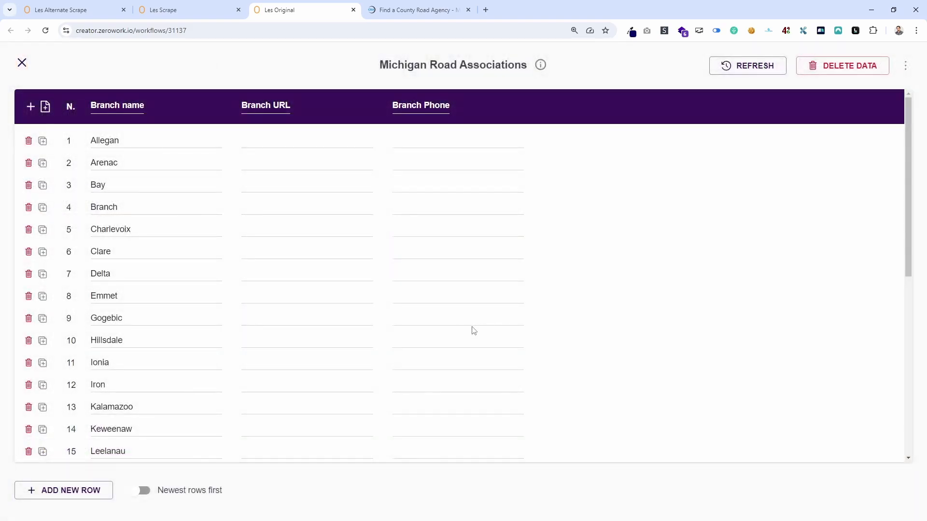
scroll(408, 331, "down", 5)
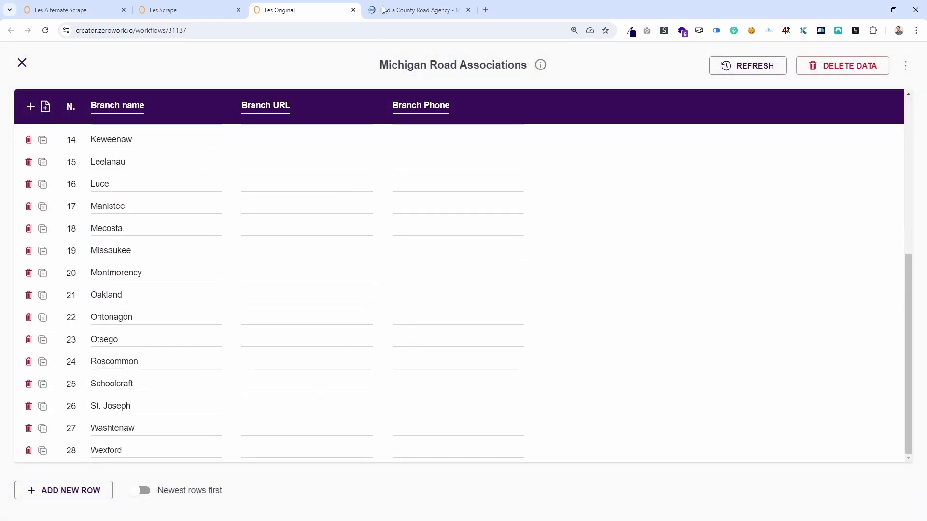
left_click(401, 15)
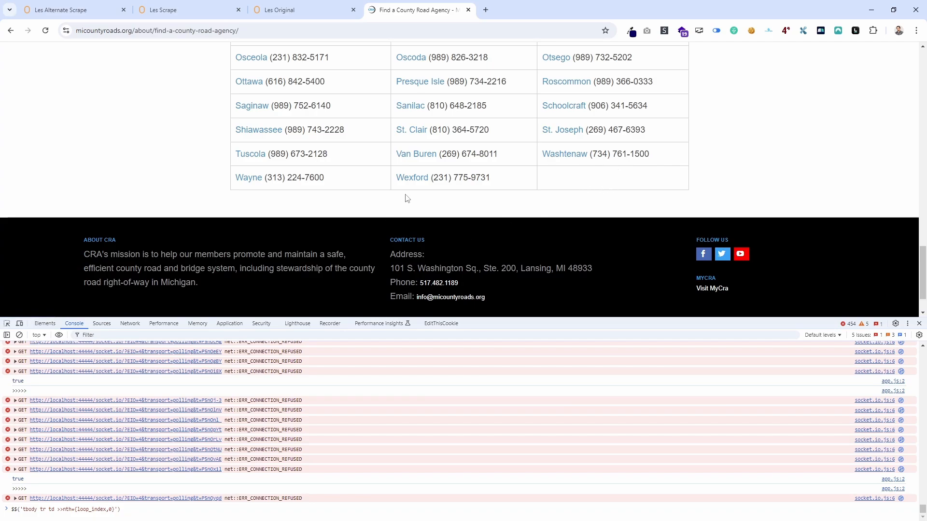
left_click(279, 10)
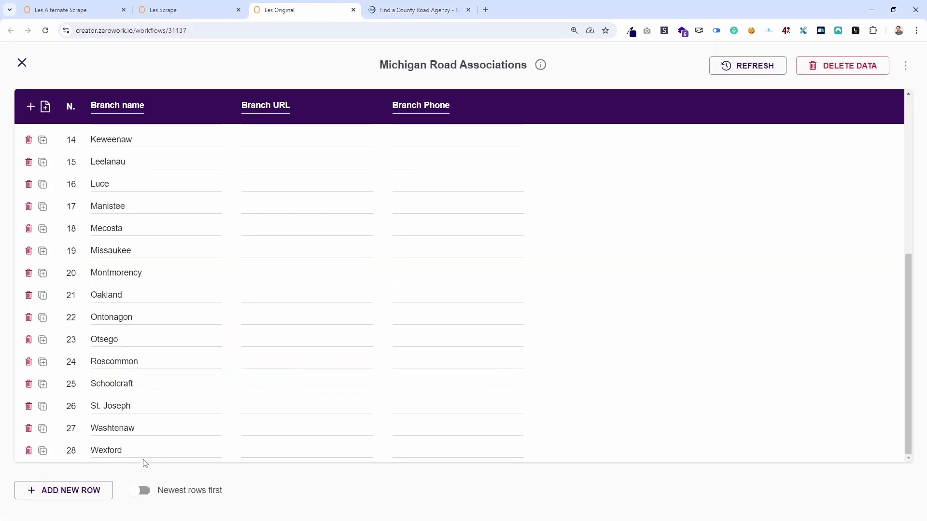
Review the workflow's blocks and compare the first branch names in the Michigan Road Associations table with the county table's first rows.
left_click(22, 63)
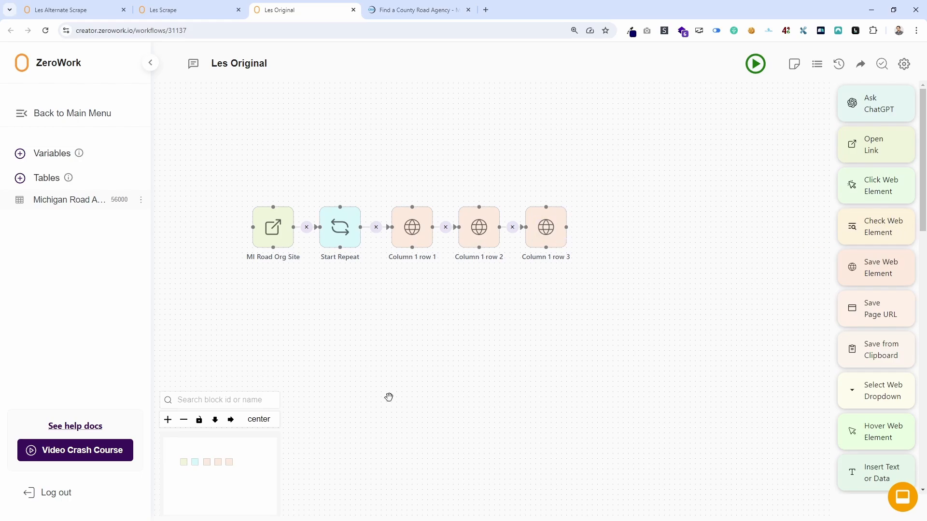
mouse_move(549, 230)
left_click(72, 199)
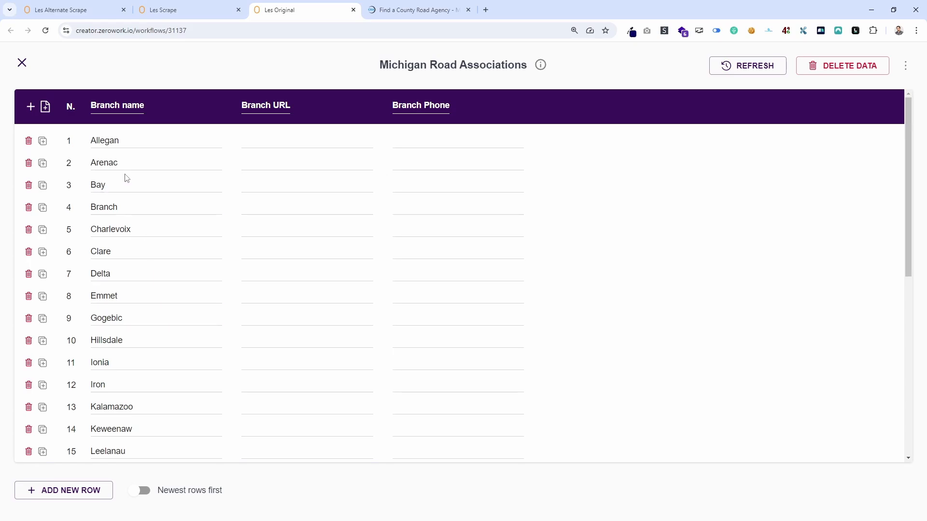
left_click(21, 63)
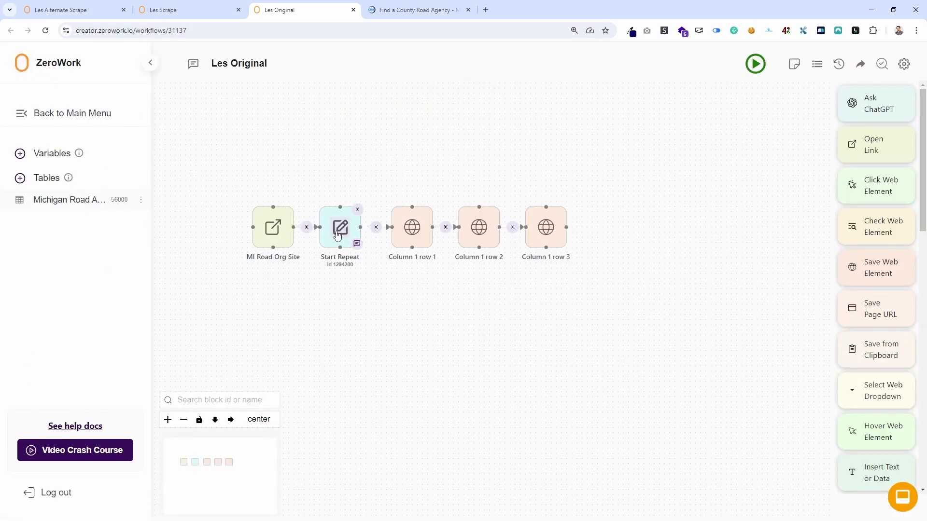
left_click(66, 200)
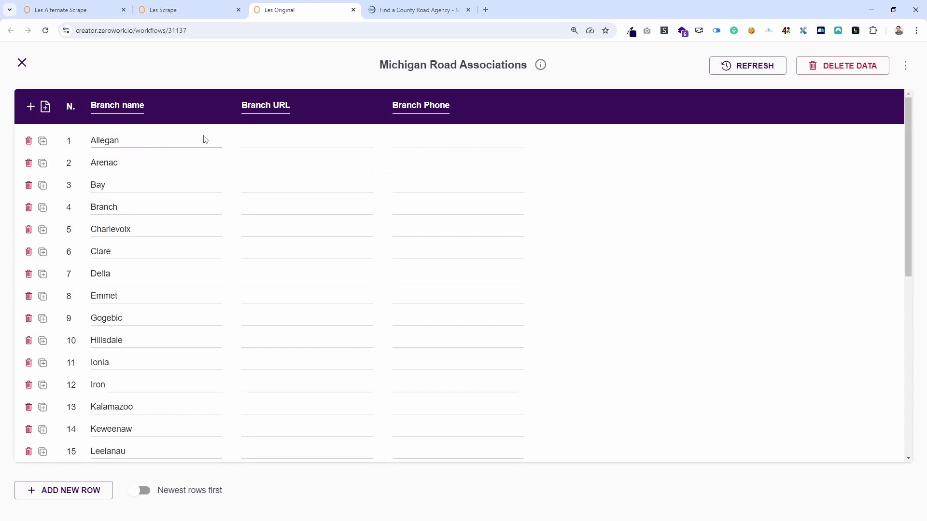
left_click(415, 10)
scroll(331, 203, "up", 10)
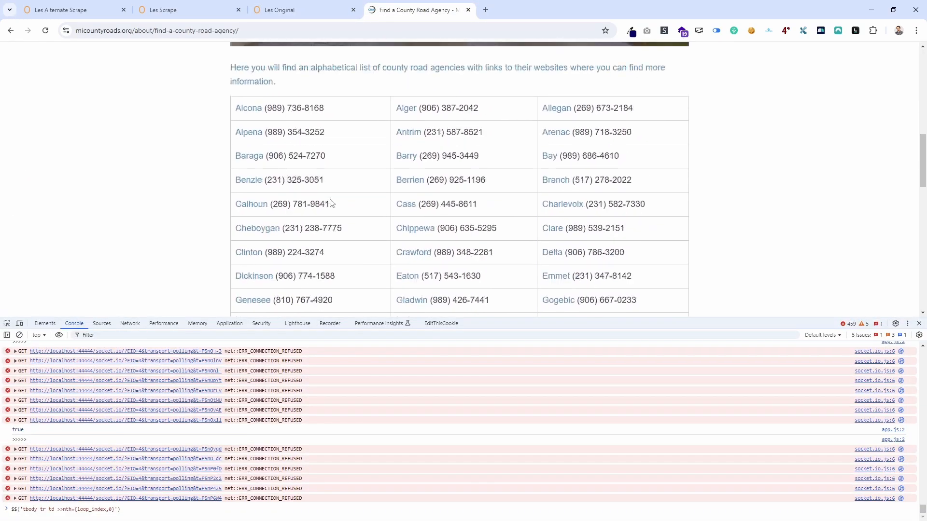
scroll(331, 203, "up", 3)
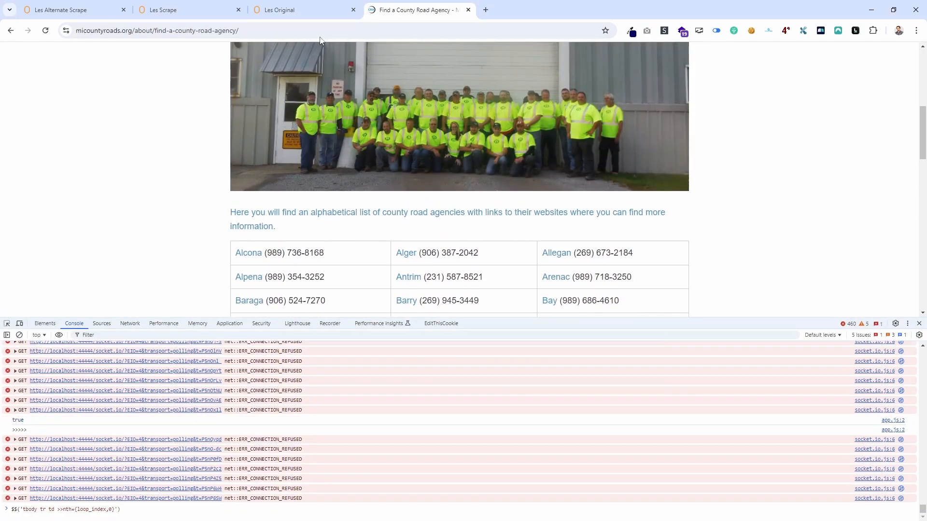
left_click(309, 10)
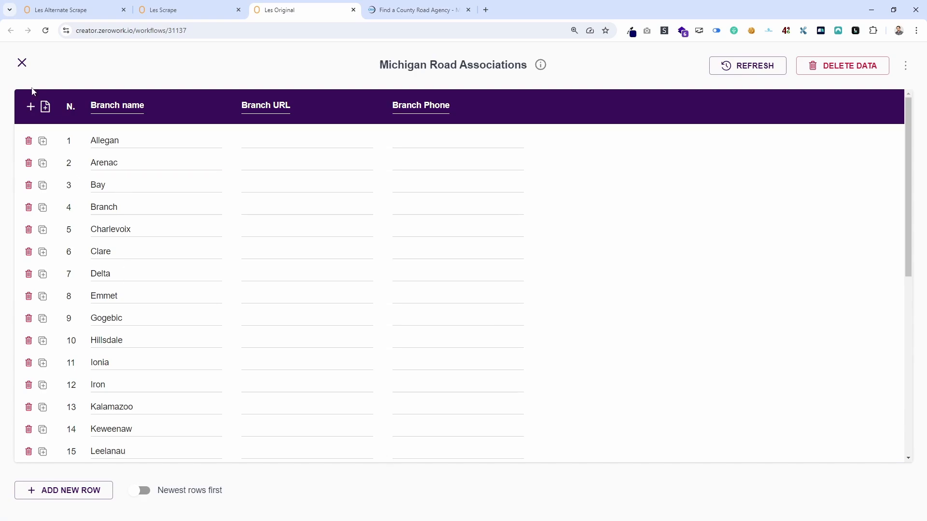
Close the Michigan Road Associations table and check the Column 1 row 1 block's selector and save settings.
left_click(22, 64)
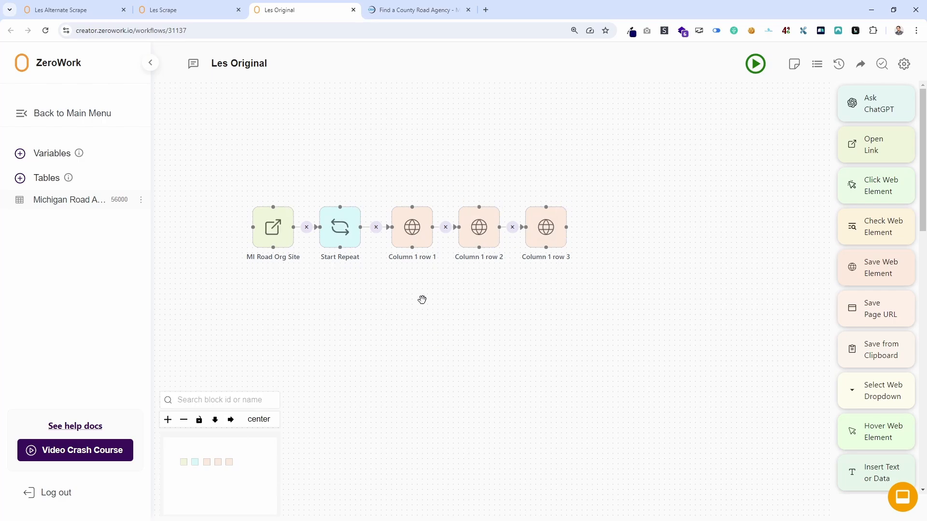
left_click(419, 238)
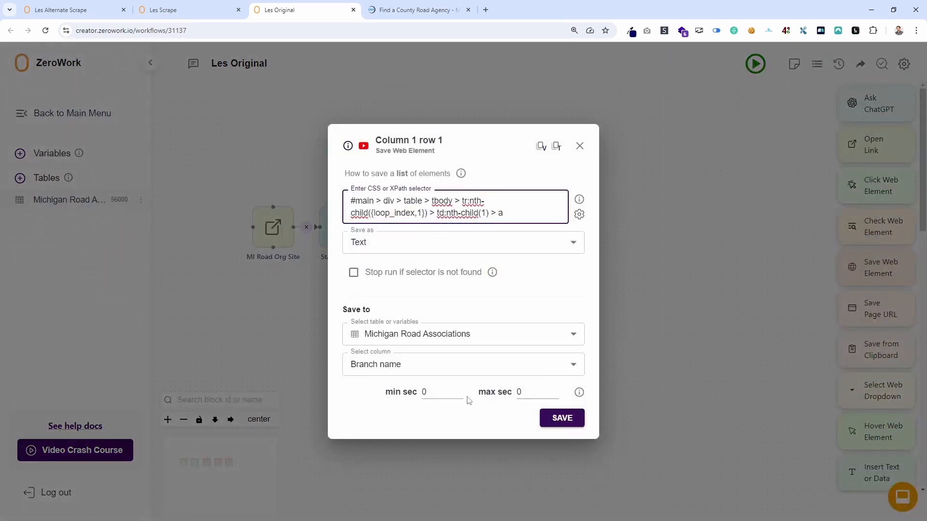
left_click(581, 145)
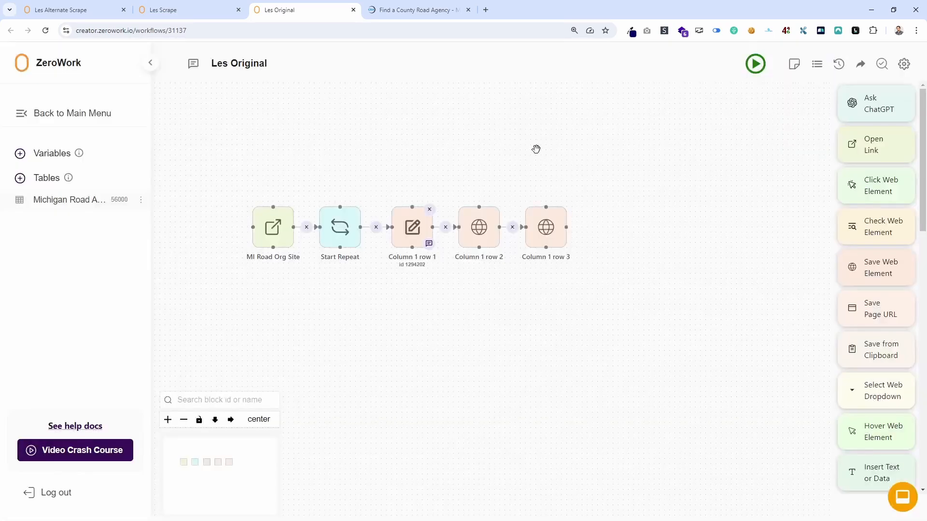
Close the developer tools on the county page and examine the layout of the whole agency table from first to last row.
left_click(409, 10)
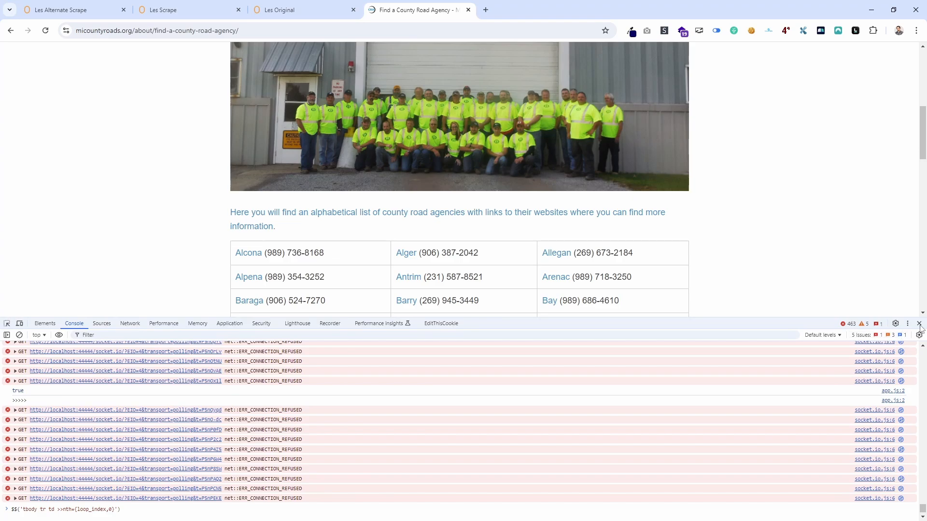
key("F12")
scroll(724, 404, "up", 5)
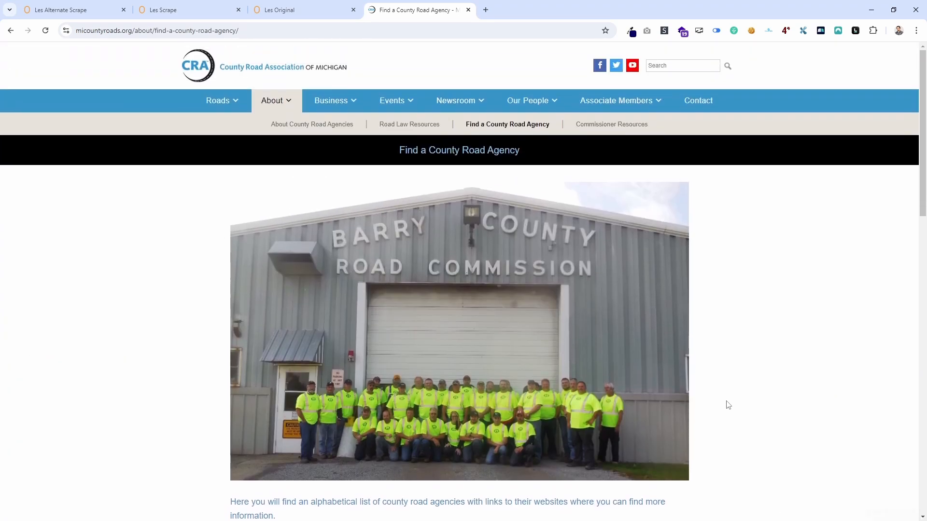
scroll(728, 399, "down", 6)
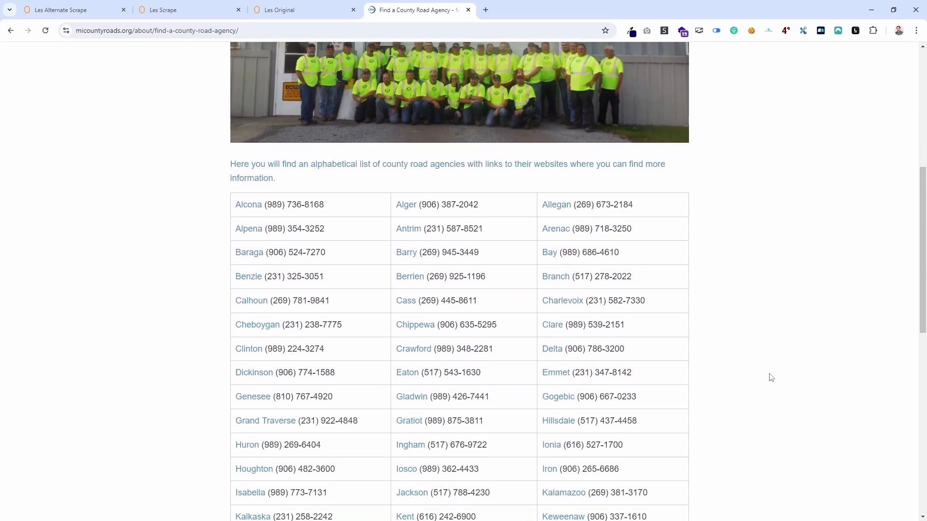
scroll(771, 378, "up", 6)
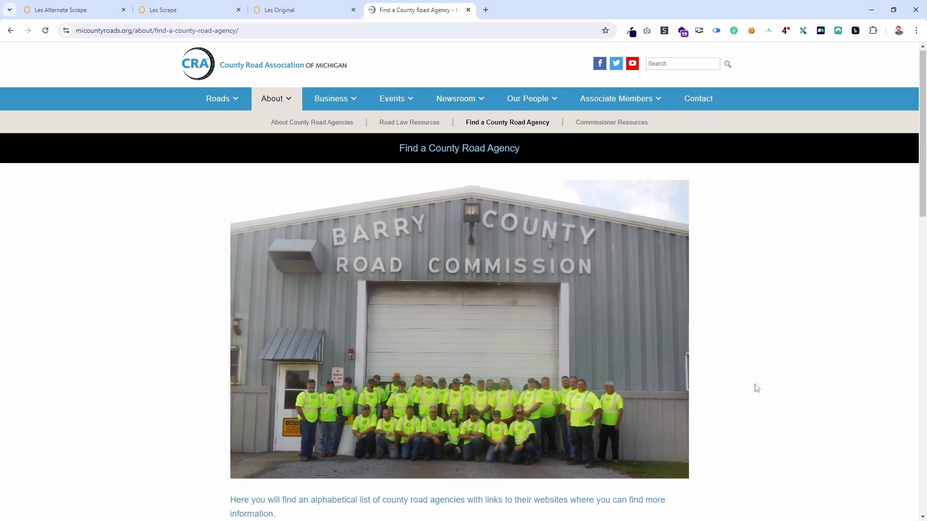
scroll(755, 387, "down", 18)
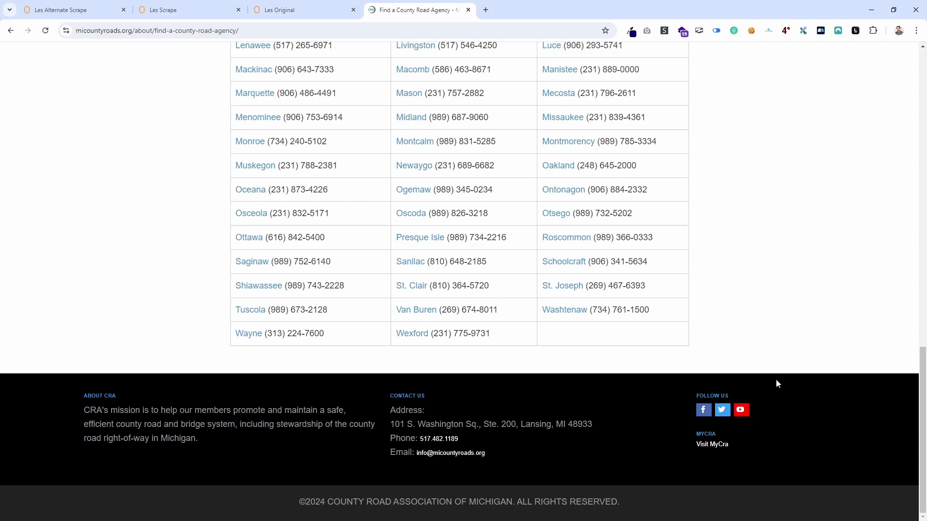
scroll(768, 350, "up", 10)
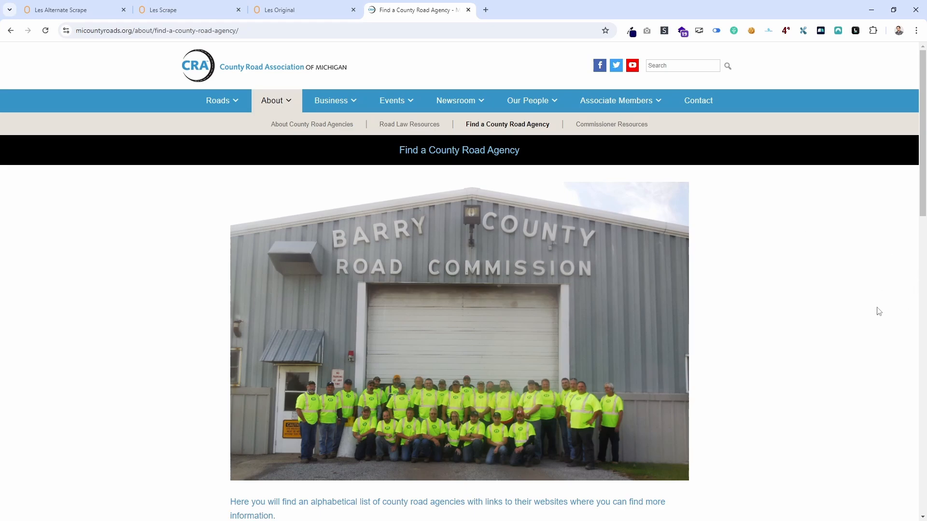
scroll(759, 262, "down", 12)
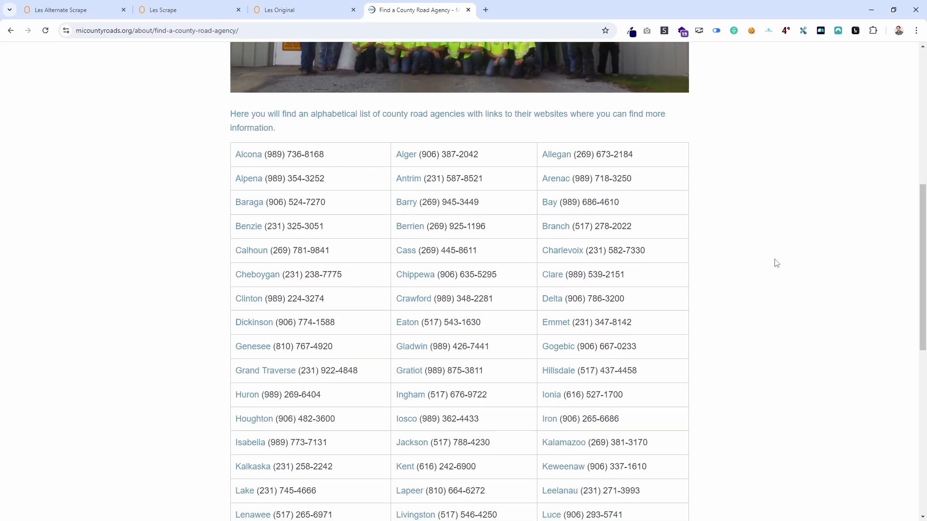
scroll(780, 264, "down", 4)
scroll(780, 263, "up", 13)
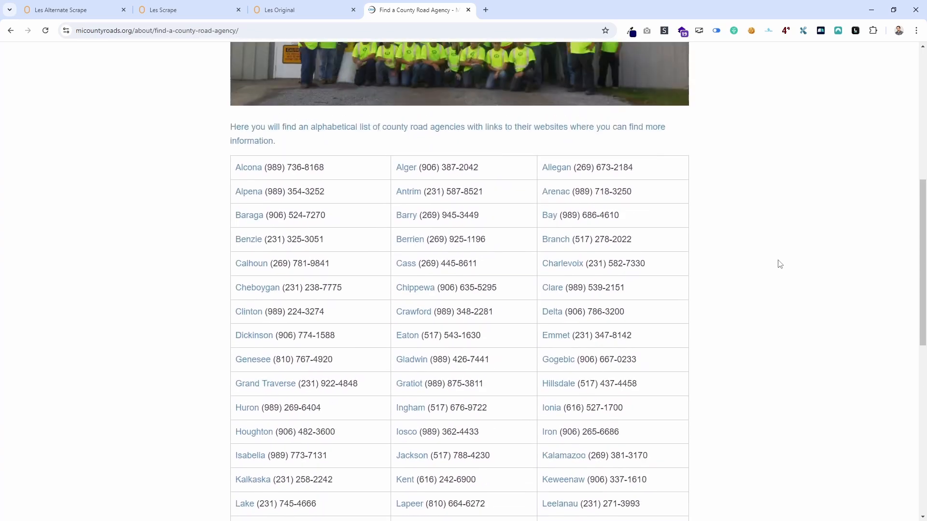
scroll(780, 264, "up", 4)
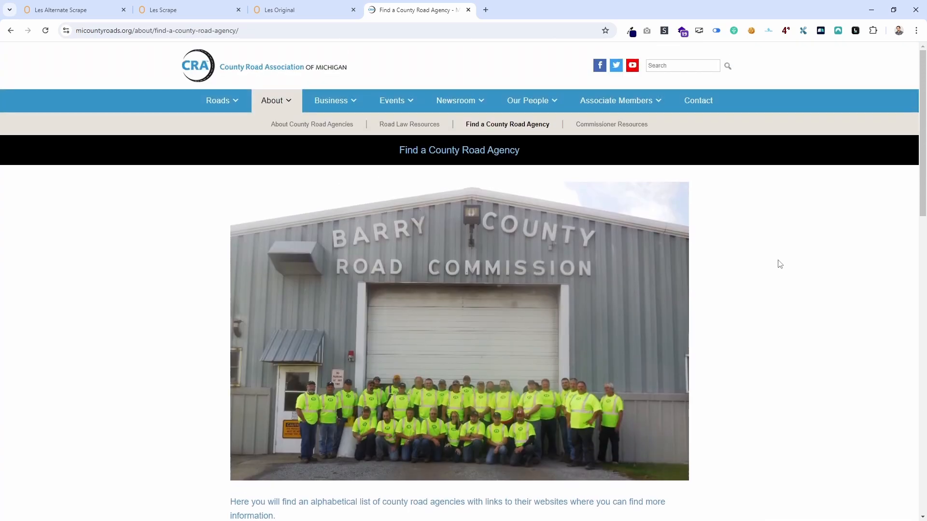
scroll(781, 264, "down", 5)
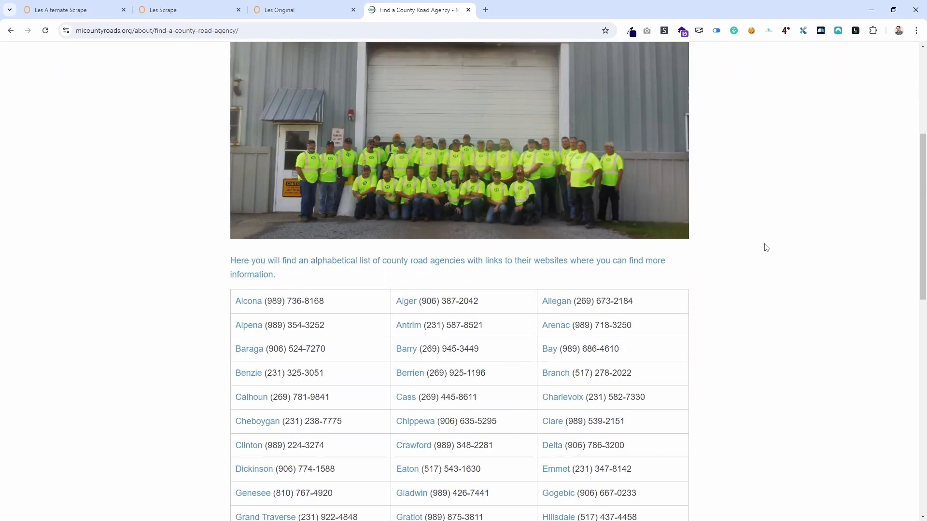
scroll(753, 250, "down", 12)
scroll(741, 277, "up", 5)
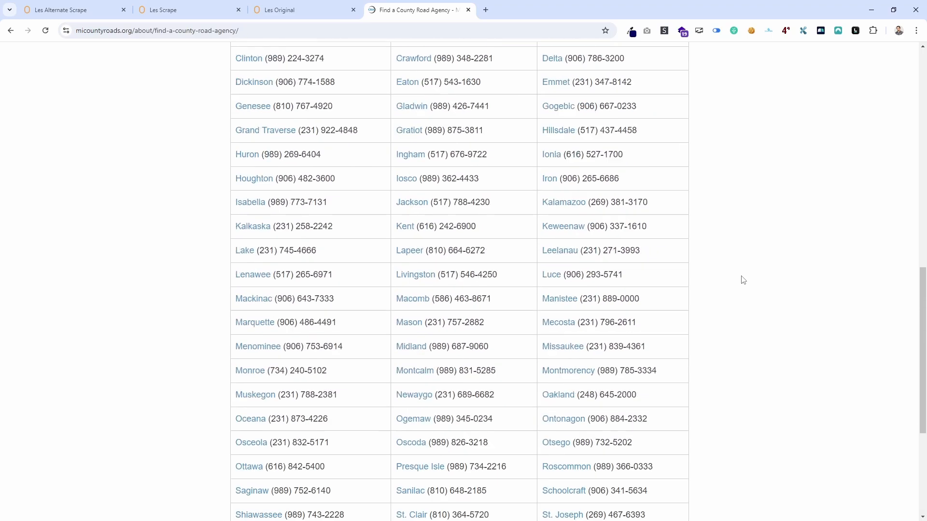
scroll(742, 280, "up", 6)
scroll(464, 261, "down", 8)
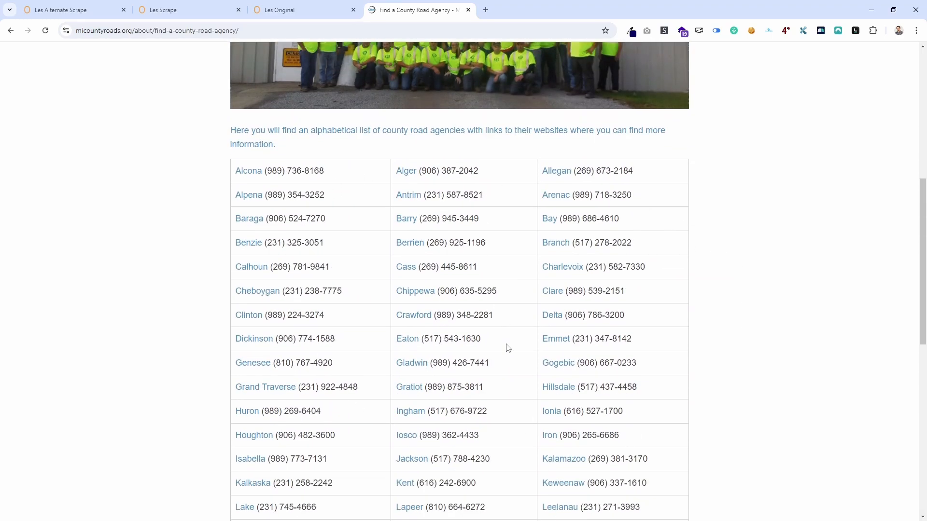
Switch to the Les Alternate Scrape workflow, hide the run reports and look over its block layout.
scroll(508, 328, "up", 7)
scroll(509, 328, "up", 8)
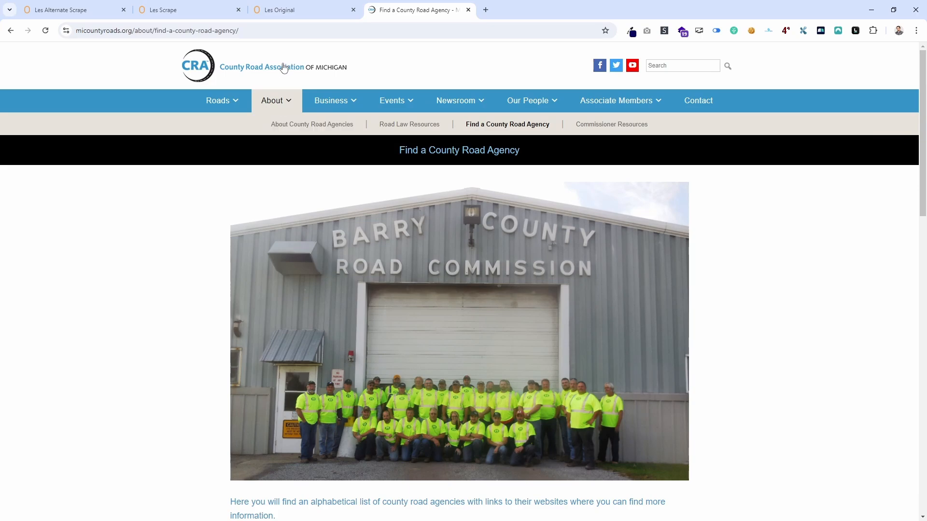
left_click(78, 8)
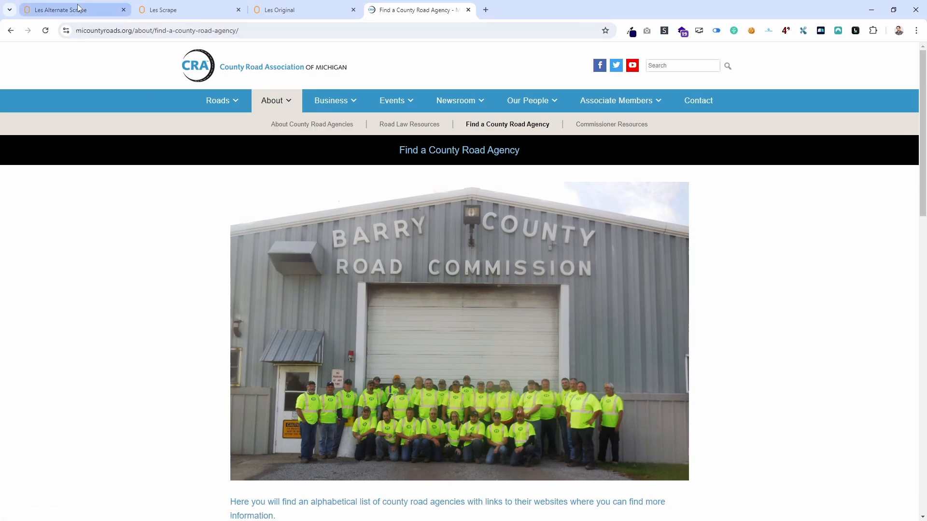
scroll(520, 373, "down", 5)
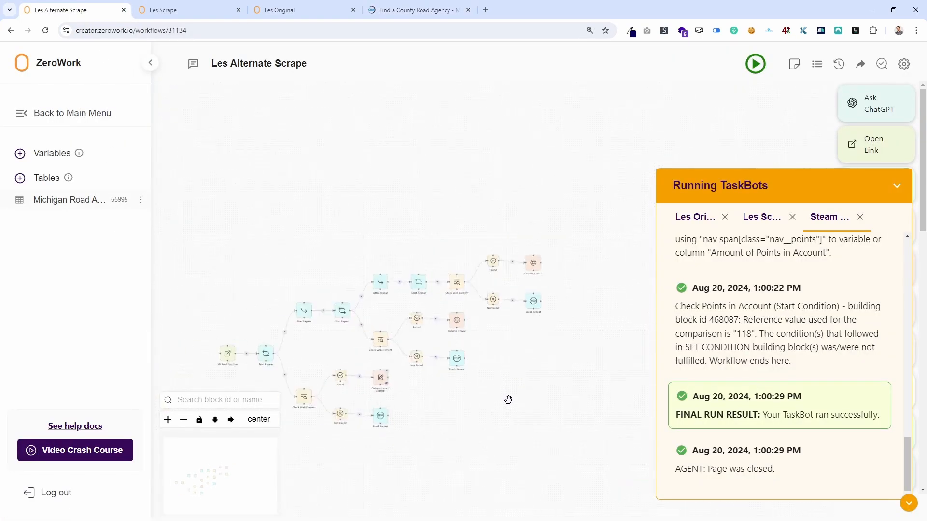
scroll(516, 289, "up", 4)
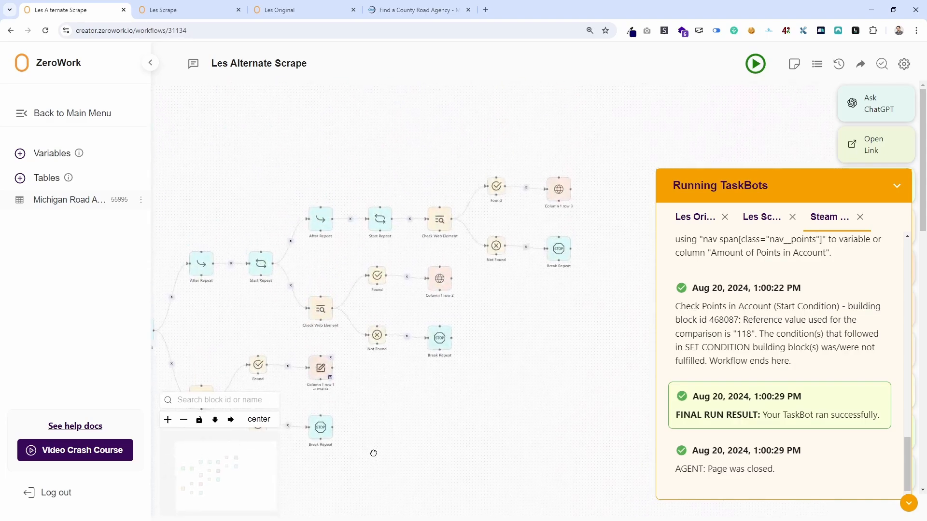
left_click_drag(422, 365, 436, 347)
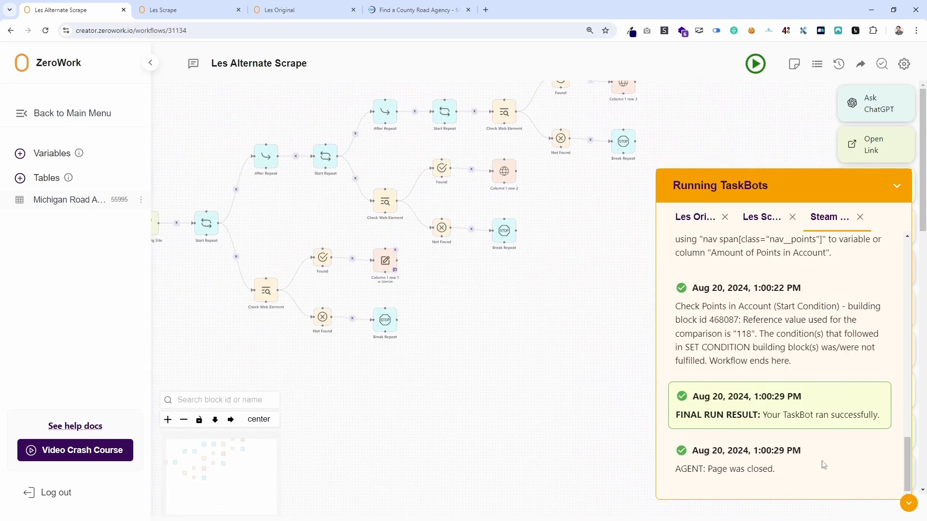
left_click(909, 504)
left_click_drag(405, 393, 422, 420)
scroll(431, 410, "up", 3)
left_click_drag(302, 399, 391, 452)
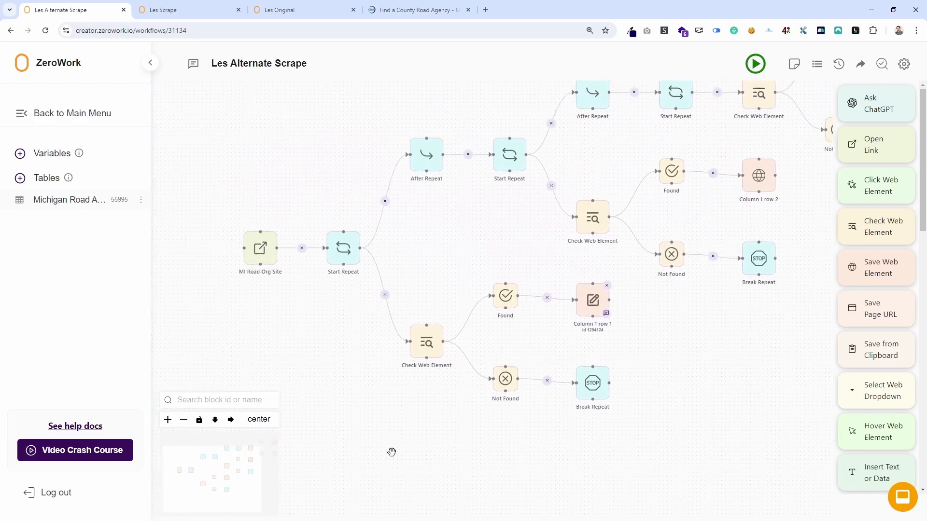
Check the settings of the MI Road Org Site, first Start Repeat and first Check Web Element blocks.
left_click(258, 259)
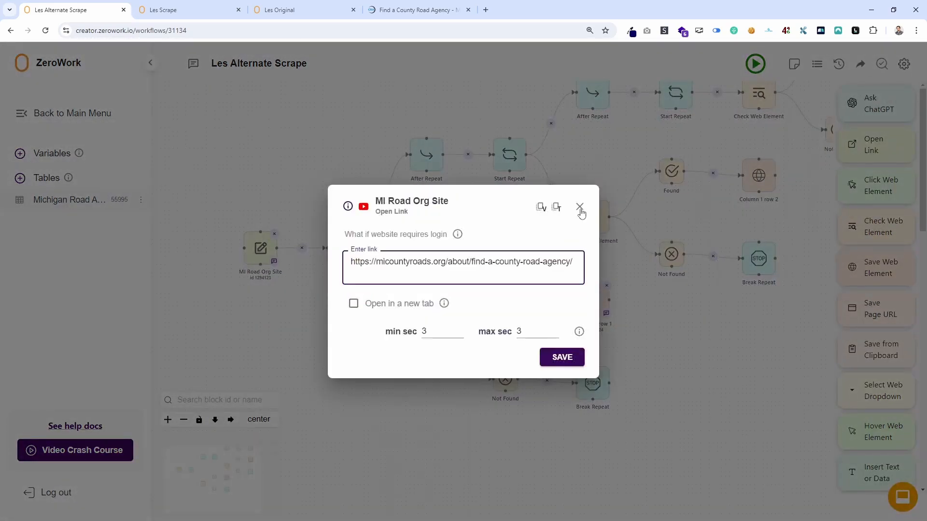
left_click(580, 207)
left_click(343, 247)
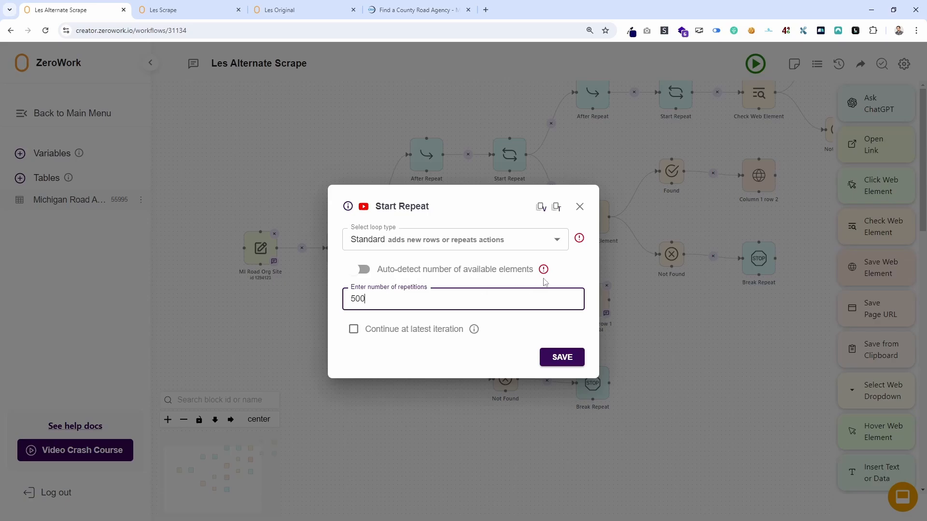
left_click(580, 207)
left_click_drag(404, 262, 372, 168)
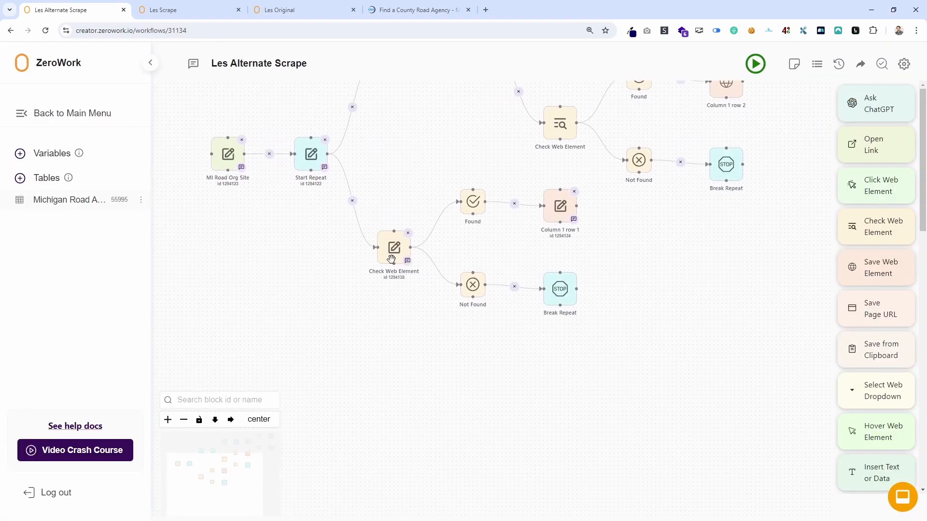
left_click(317, 157)
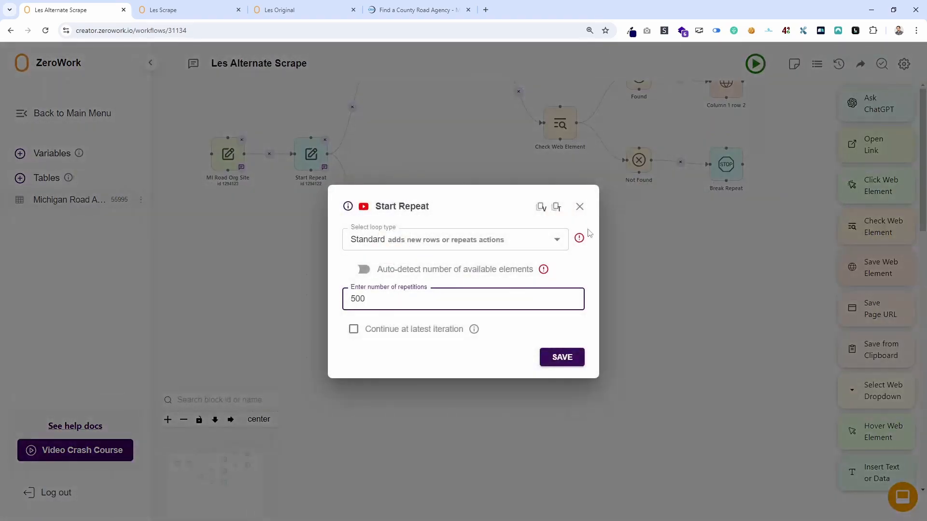
left_click(581, 207)
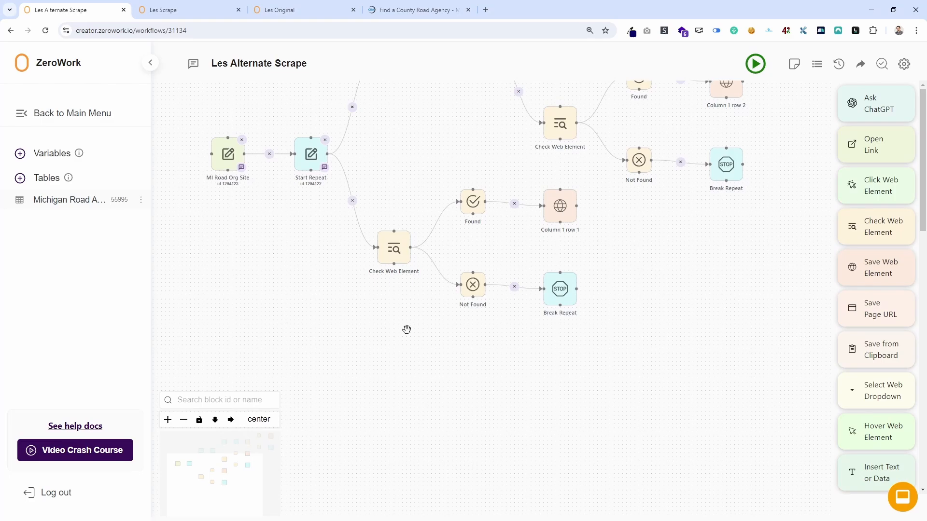
double_click(394, 248)
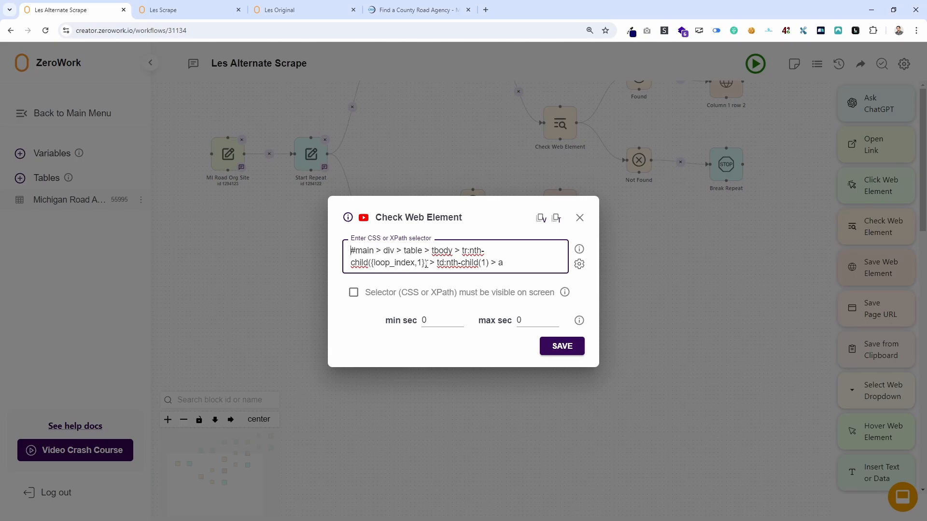
left_click(580, 218)
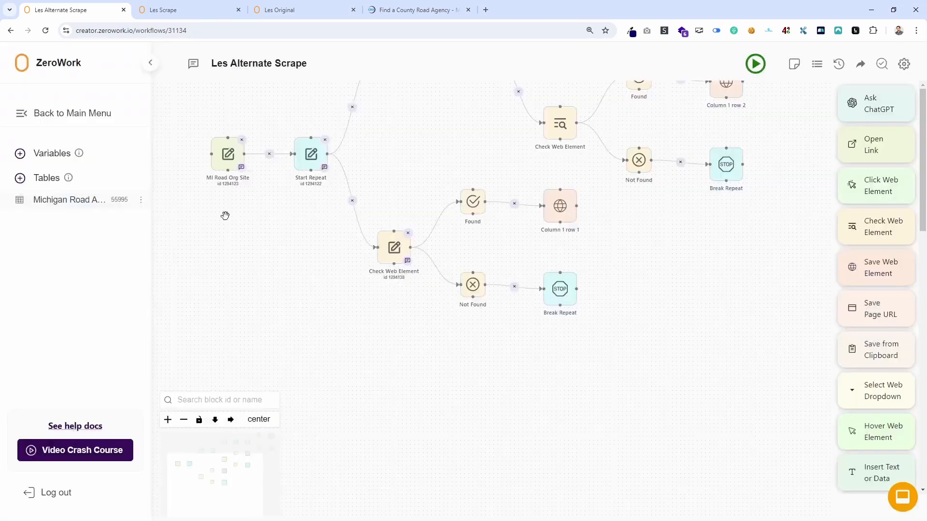
Delete all data from the Michigan Road Associations table and return to the workflow.
left_click(67, 200)
left_click(864, 66)
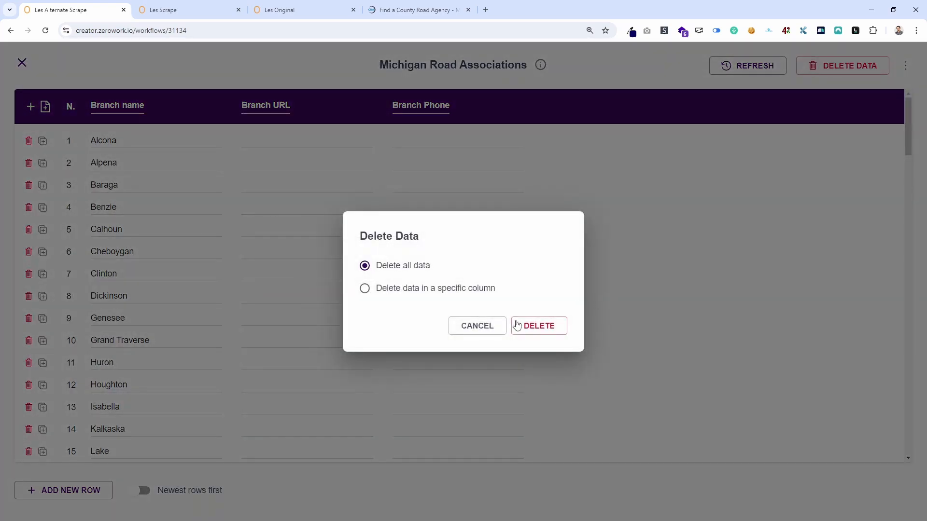
left_click(521, 325)
left_click(20, 63)
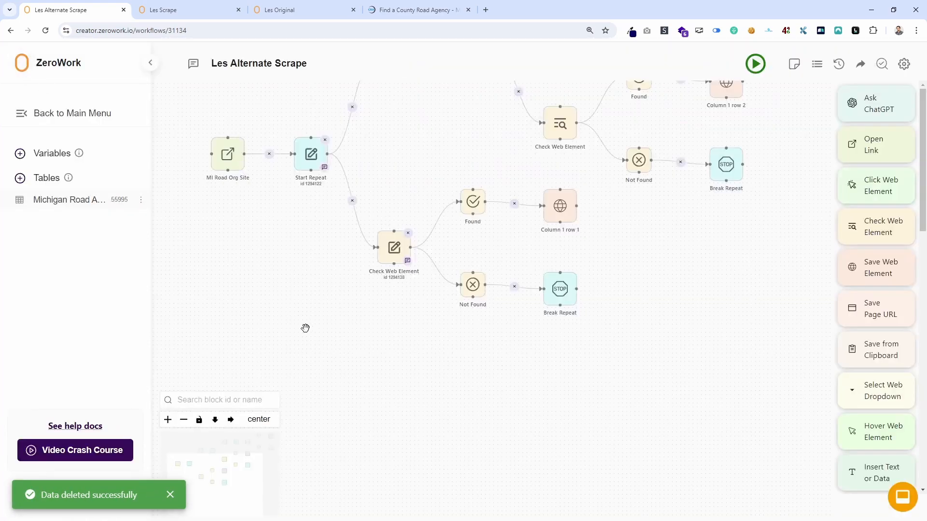
Compare the first Check Web Element block's selector with the Column 1 row 1 block's selector and save settings.
left_click(315, 264)
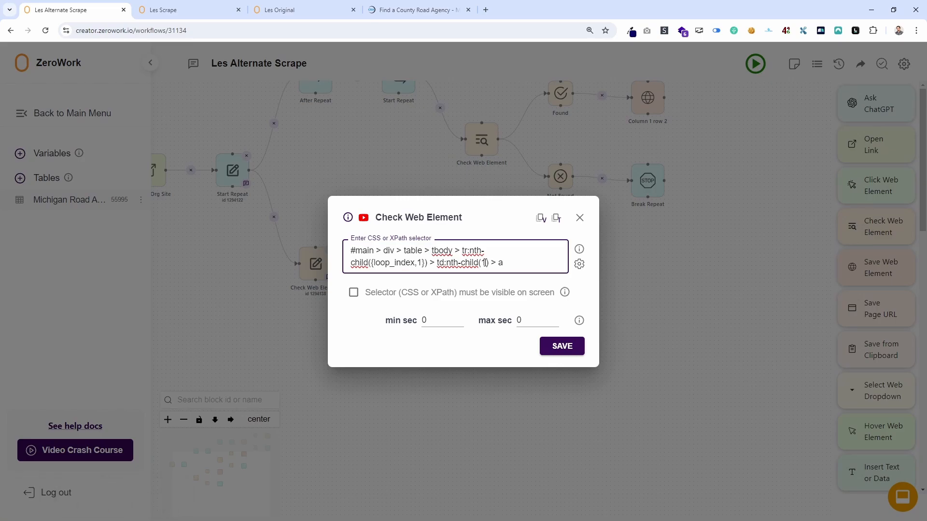
left_click(579, 218)
left_click_drag(517, 312, 474, 365)
left_click(431, 258)
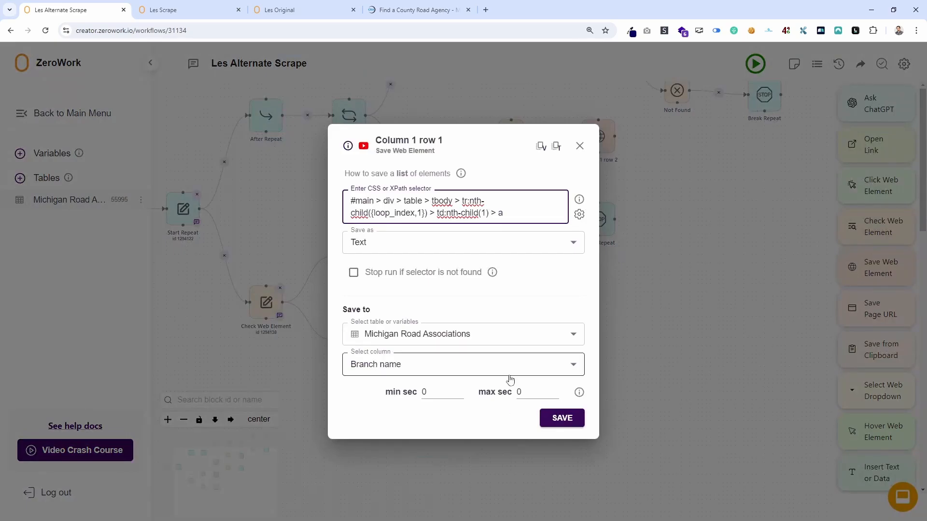
left_click(580, 146)
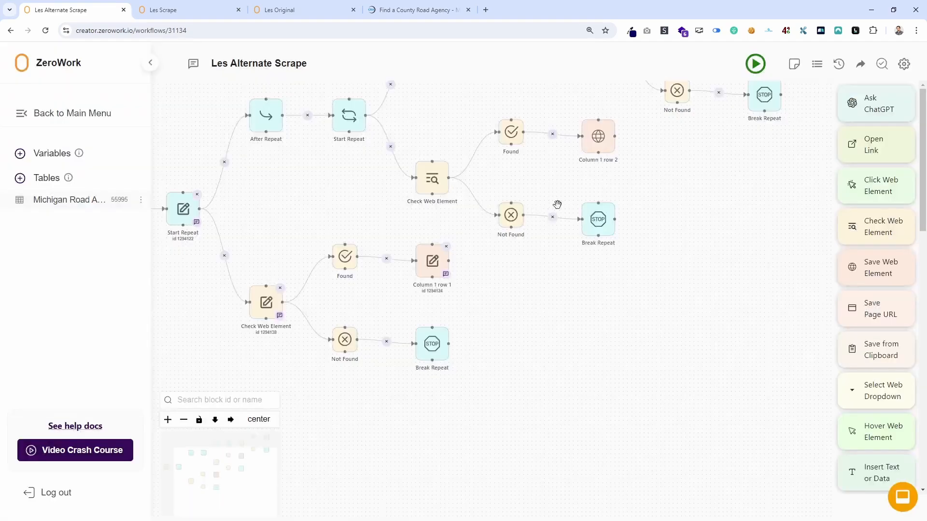
left_click(433, 268)
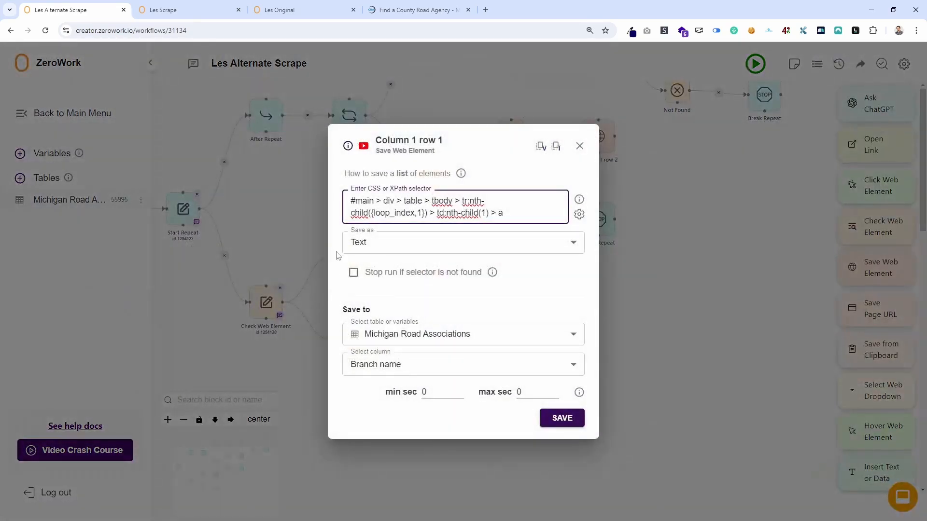
left_click_drag(524, 211, 311, 196)
left_click(580, 145)
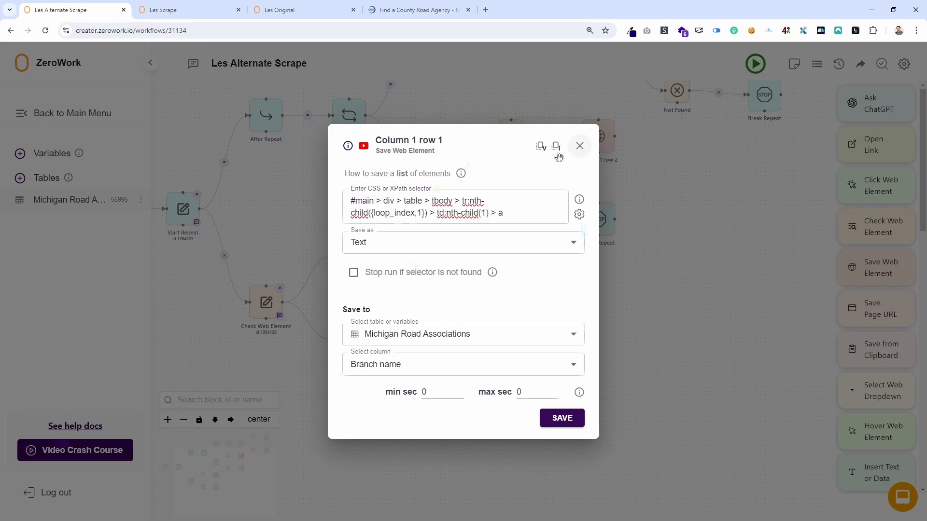
left_click(273, 311)
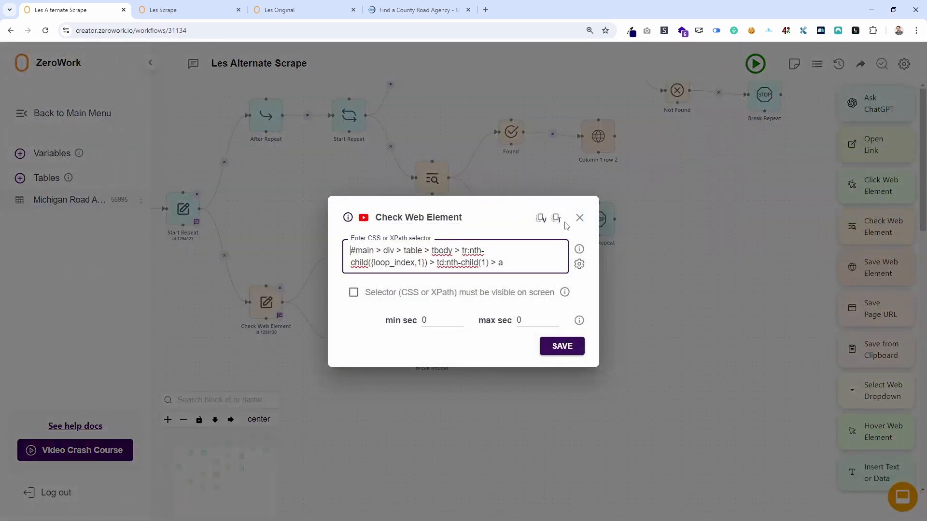
left_click(579, 218)
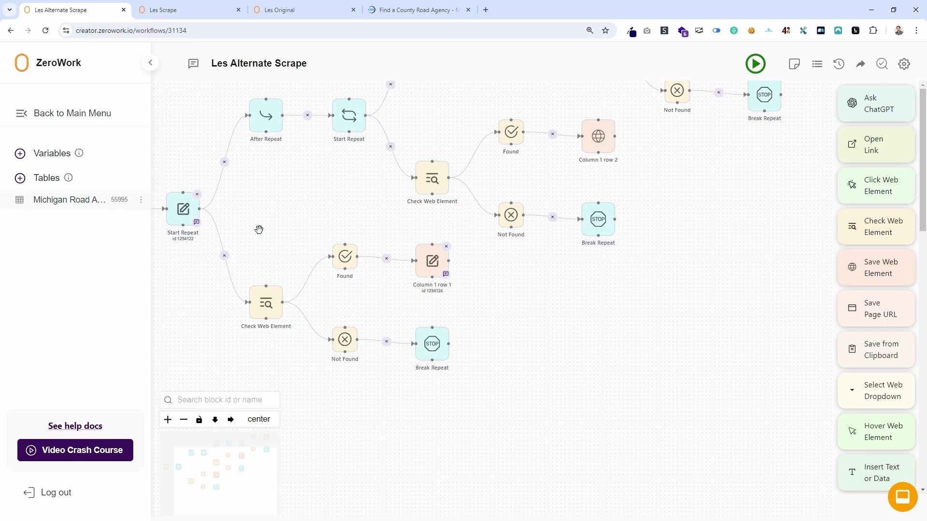
Review the second Start Repeat, its Check Web Element selector and the Column 1 row 3 block within the whole workflow.
left_click_drag(259, 232, 247, 366)
left_click(334, 249)
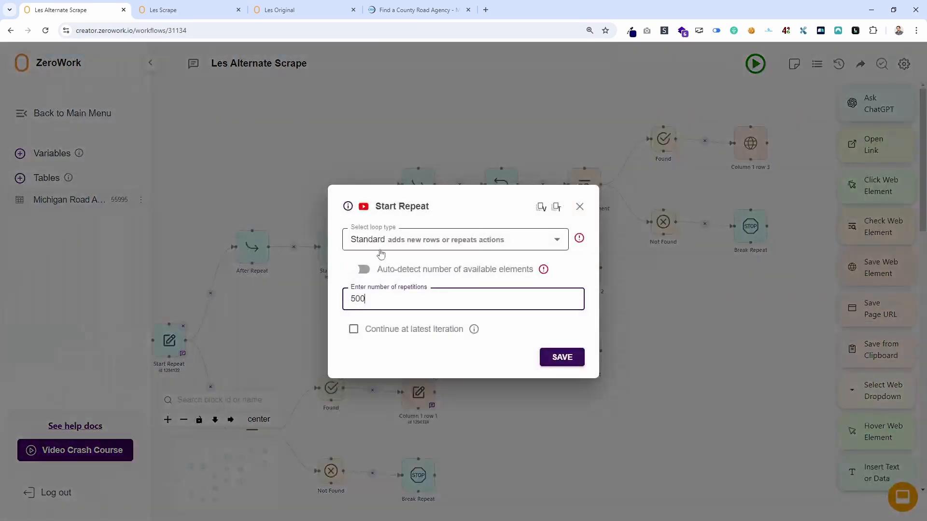
left_click(580, 207)
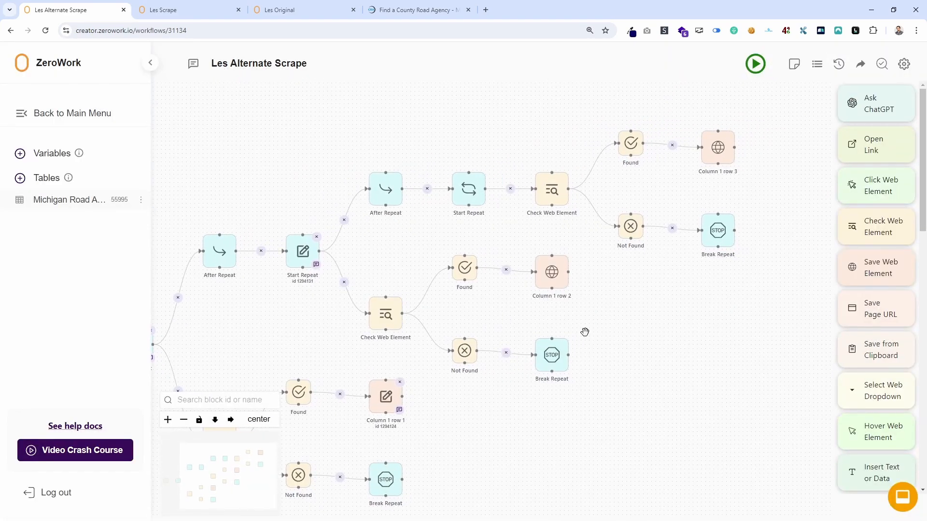
left_click(391, 313)
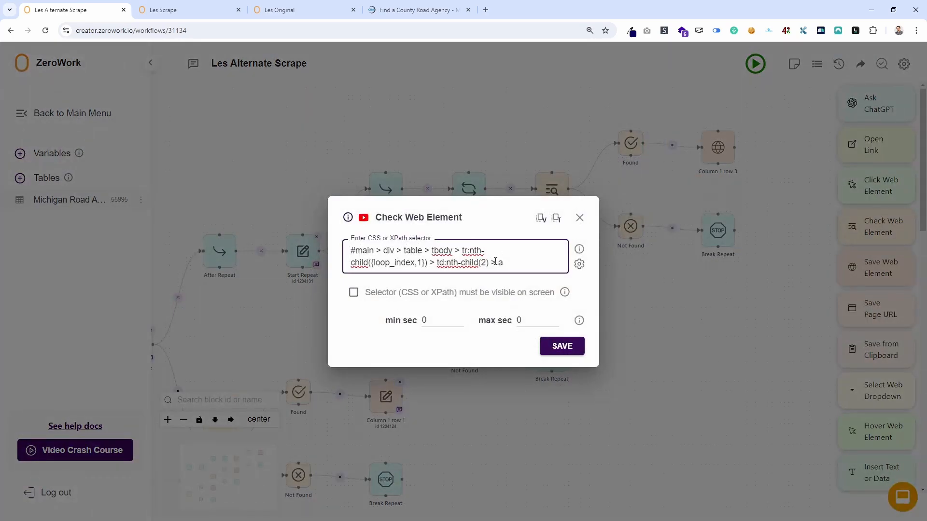
left_click(560, 346)
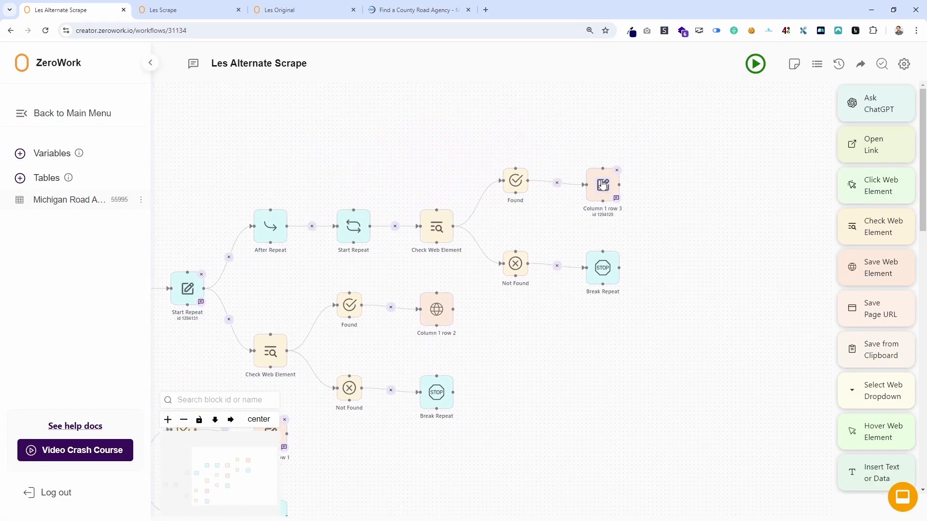
left_click(602, 186)
left_click(580, 146)
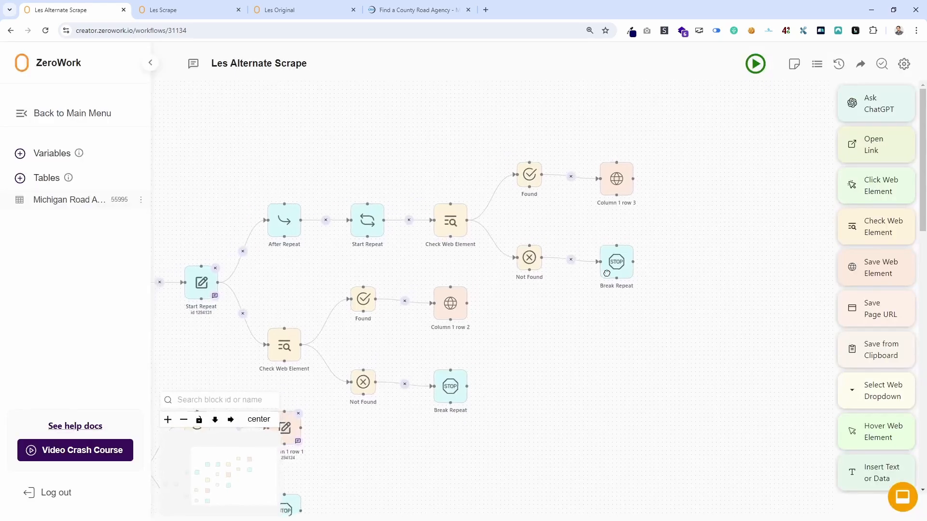
scroll(604, 282, "down", 2)
scroll(603, 282, "down", 1)
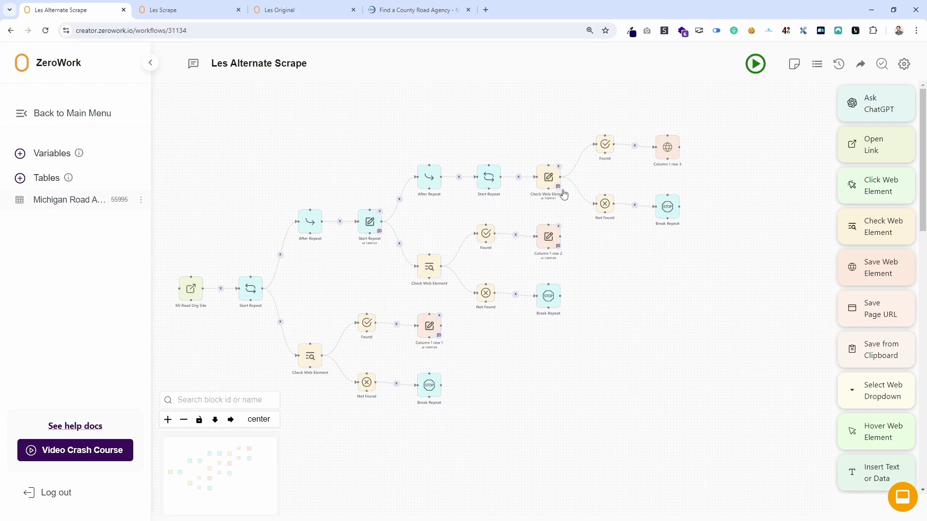
Run the Les Alternate Scrape workflow, follow it on the county table until it ends, and dismiss the notifications.
left_click(755, 64)
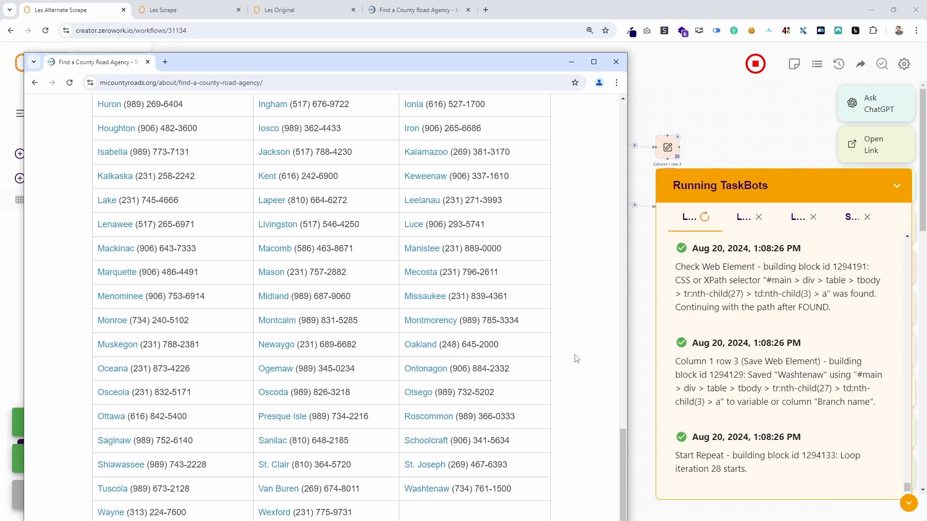
scroll(412, 514, "up", 6)
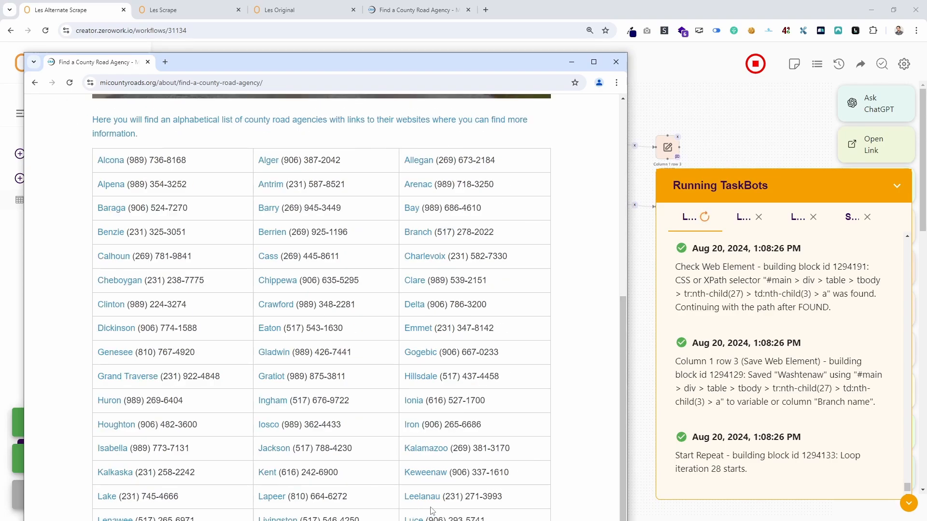
scroll(432, 511, "down", 6)
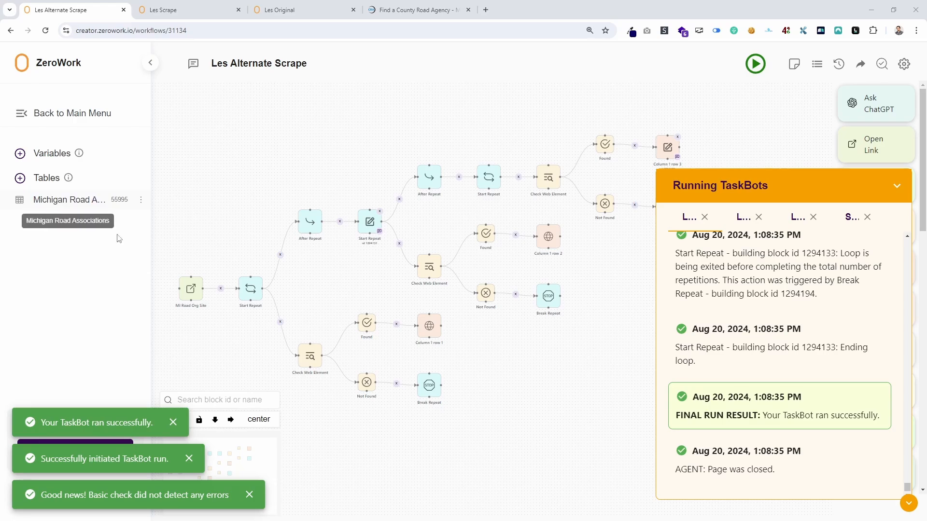
left_click(175, 423)
left_click(188, 459)
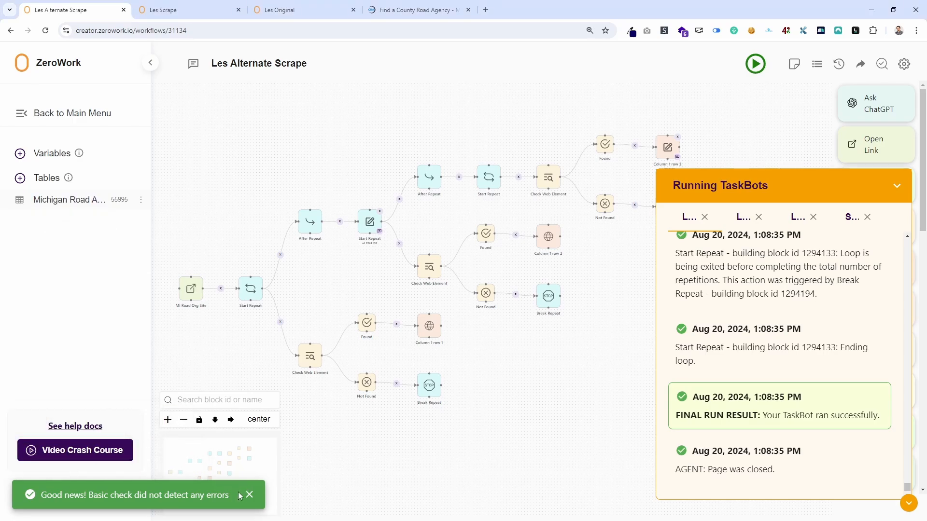
left_click(249, 495)
Review the county road agency table on the Find a County Road Agency page from its first row through its last.
left_click(416, 10)
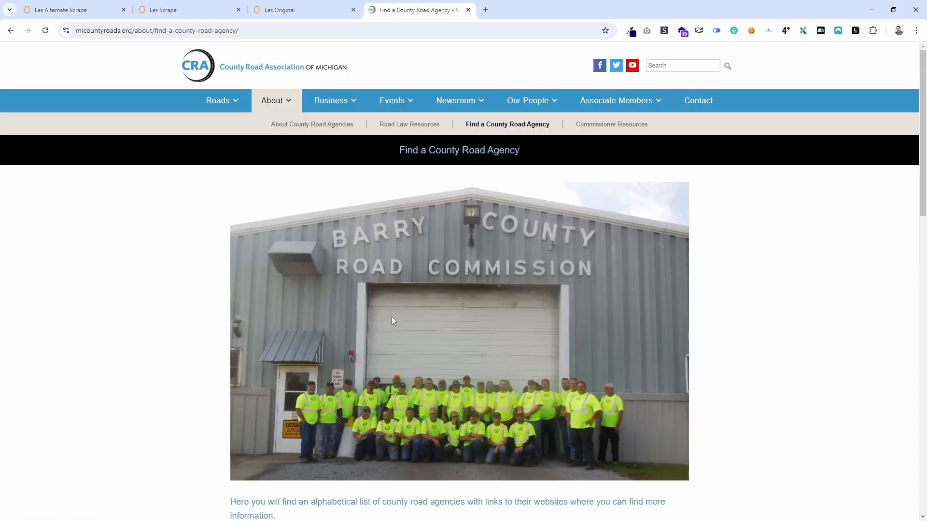
scroll(392, 320, "down", 8)
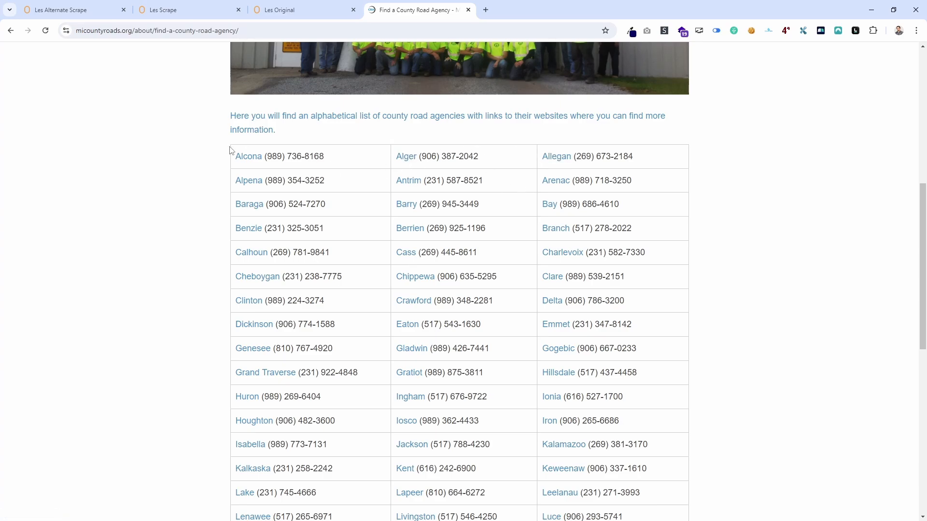
scroll(258, 315, "down", 4)
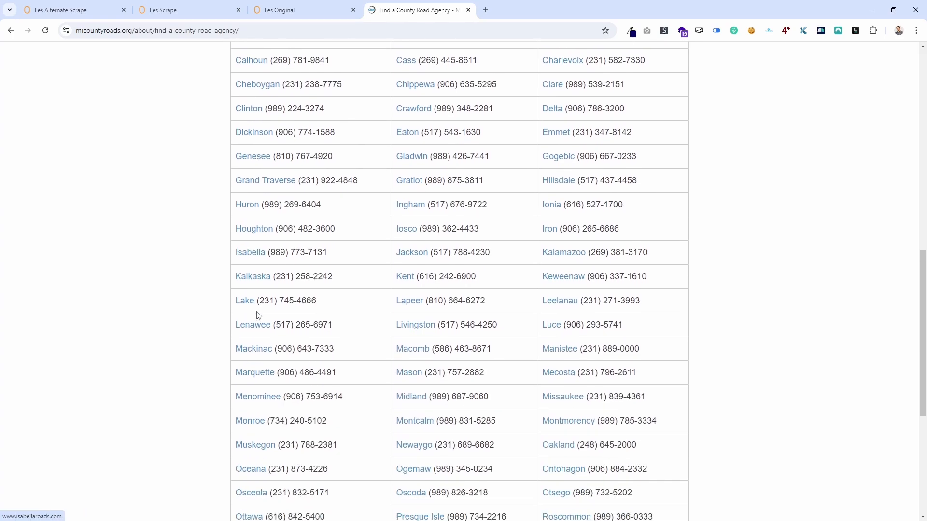
scroll(258, 315, "down", 3)
scroll(378, 206, "up", 9)
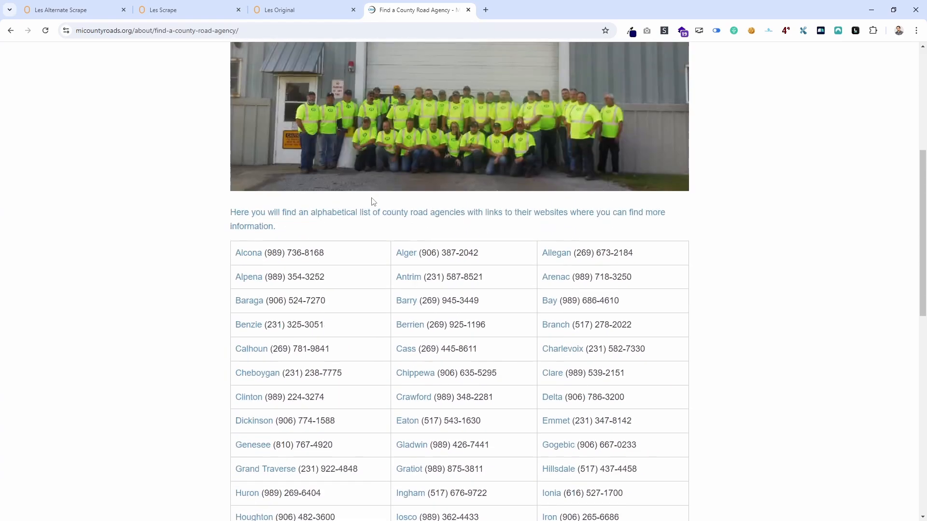
scroll(434, 321, "down", 12)
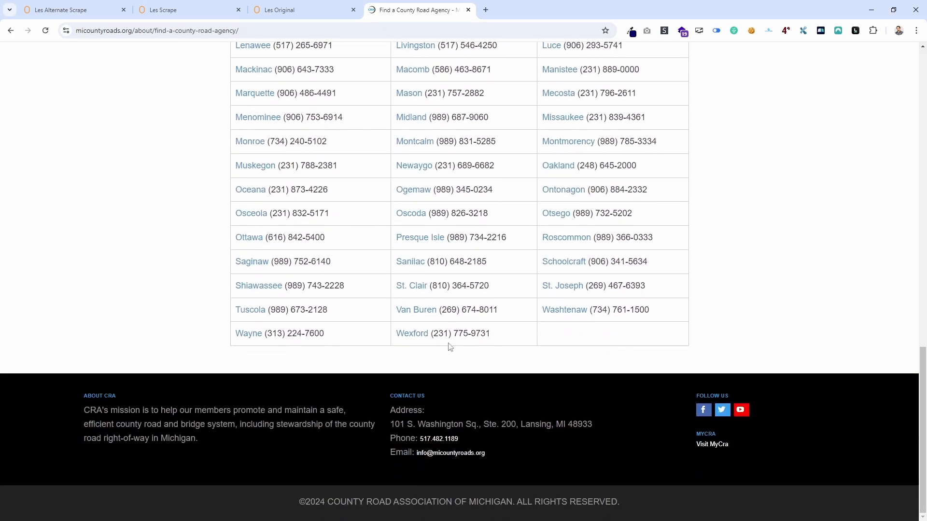
scroll(564, 321, "up", 11)
scroll(570, 225, "down", 11)
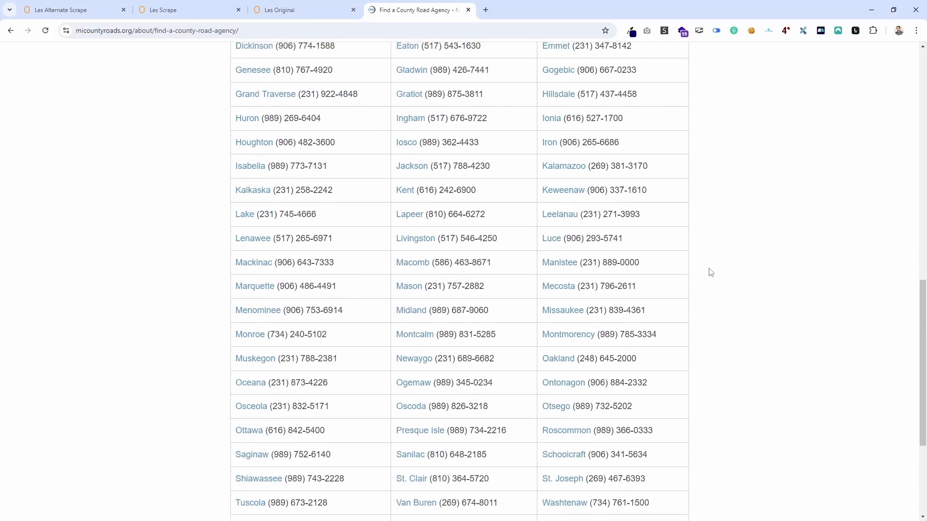
scroll(751, 318, "up", 11)
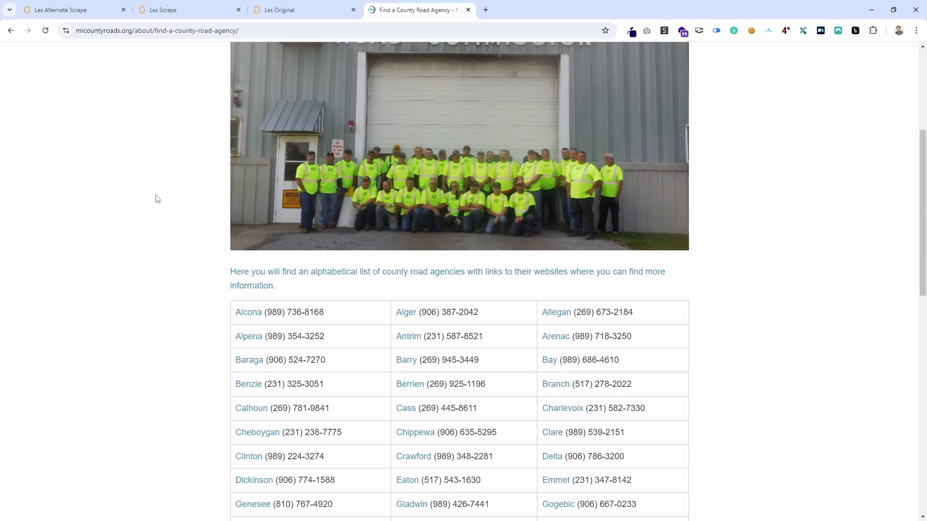
Open the Michigan Road Associations table of Les Alternate Scrape and compare its first Branch name rows with the website's first column.
left_click(183, 11)
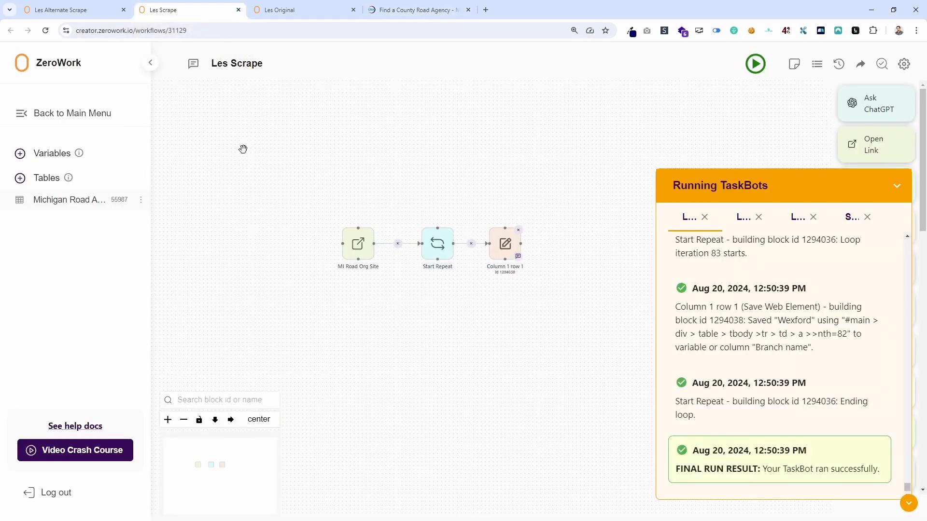
left_click(42, 7)
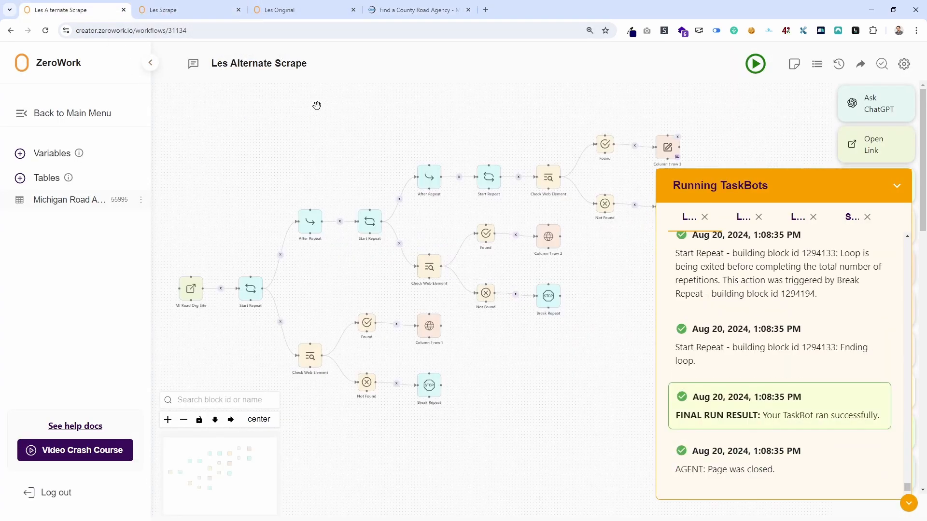
left_click_drag(317, 105, 395, 78)
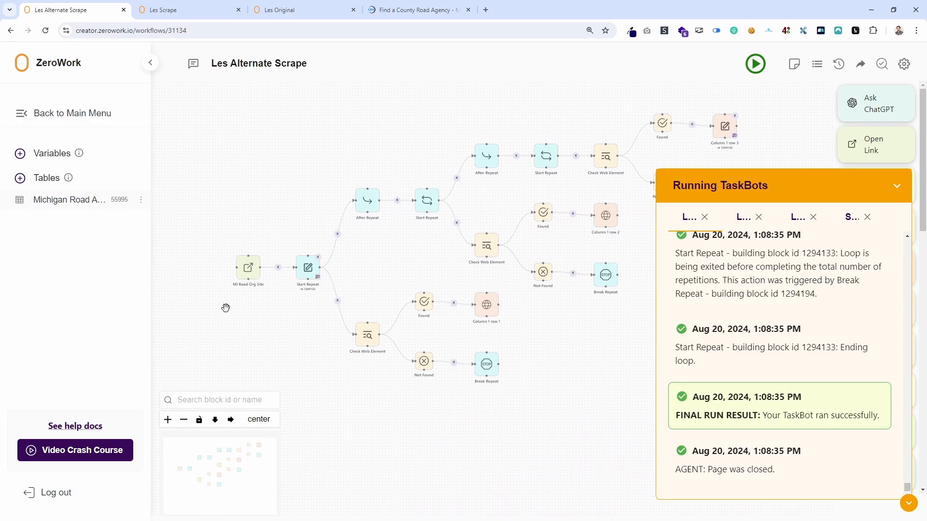
left_click(63, 202)
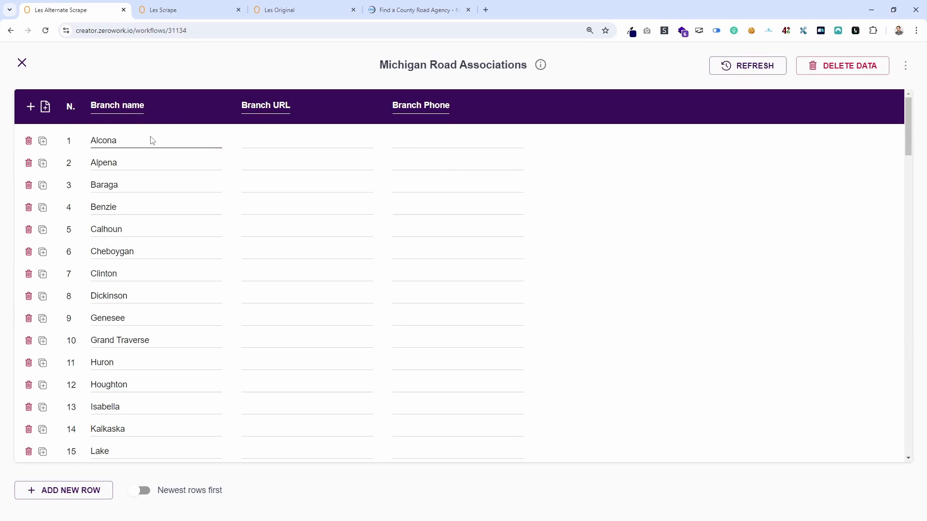
left_click(395, 4)
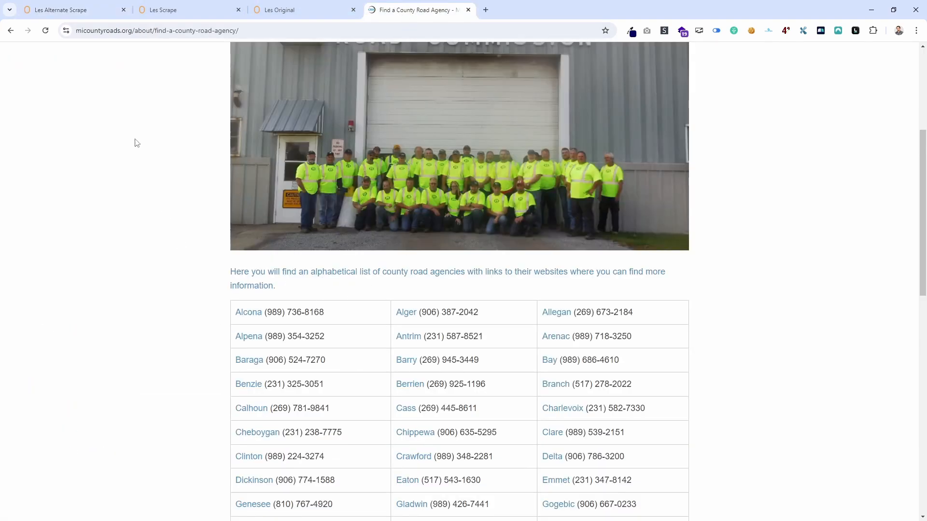
left_click(114, 15)
scroll(177, 289, "down", 8)
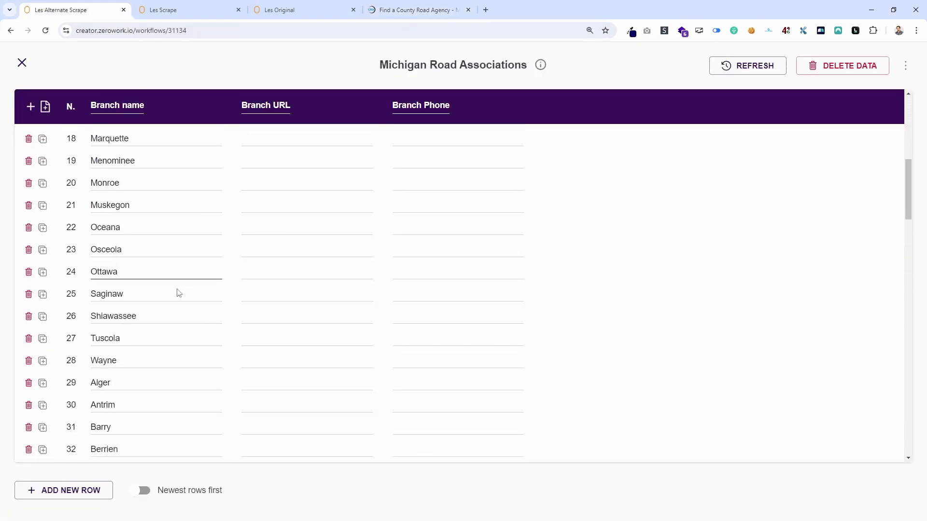
scroll(176, 292, "down", 3)
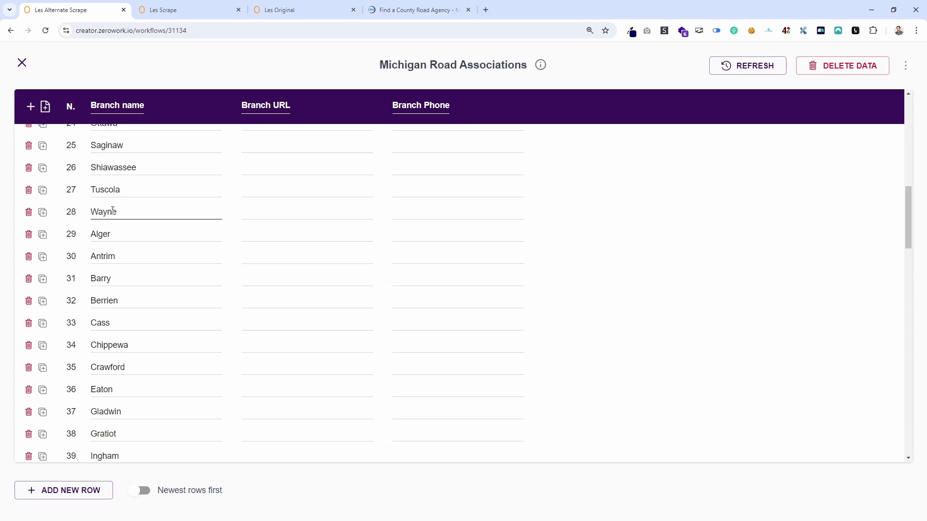
Compare the remaining Branch name rows, through the end of the table, with the website's second and third columns.
left_click(401, 11)
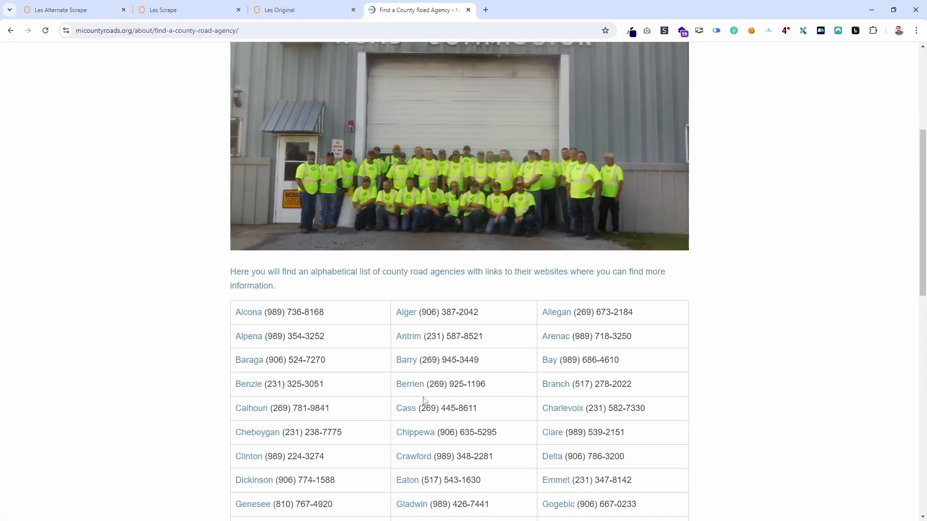
scroll(424, 401, "down", 15)
left_click(68, 10)
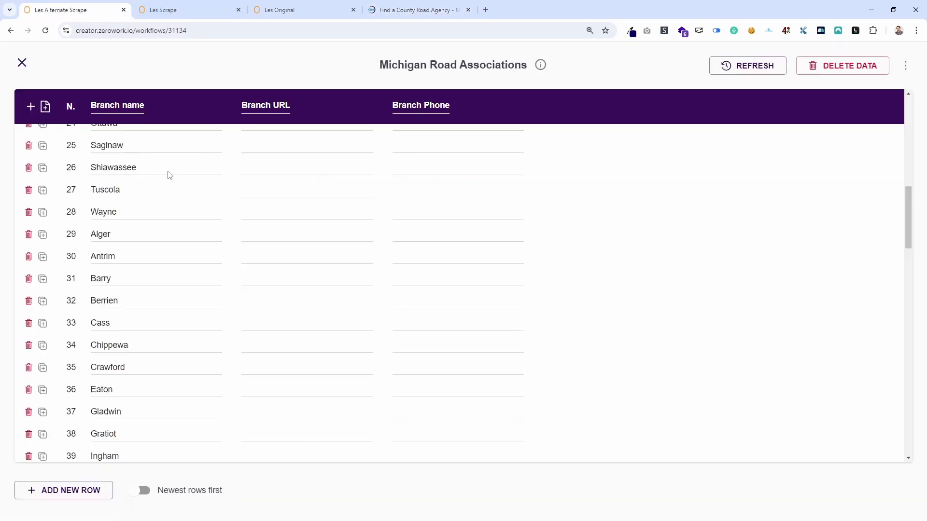
scroll(204, 319, "down", 10)
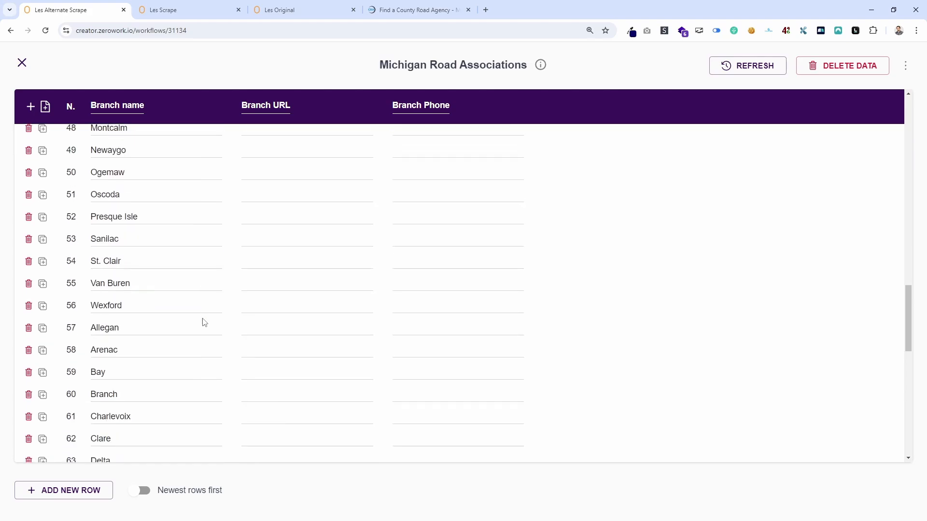
scroll(205, 322, "down", 1)
scroll(134, 289, "down", 7)
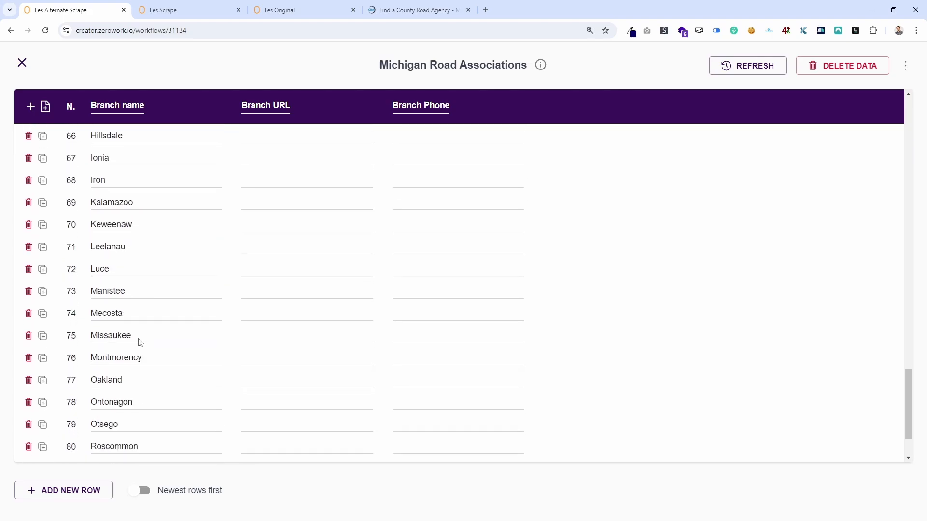
scroll(140, 342, "down", 2)
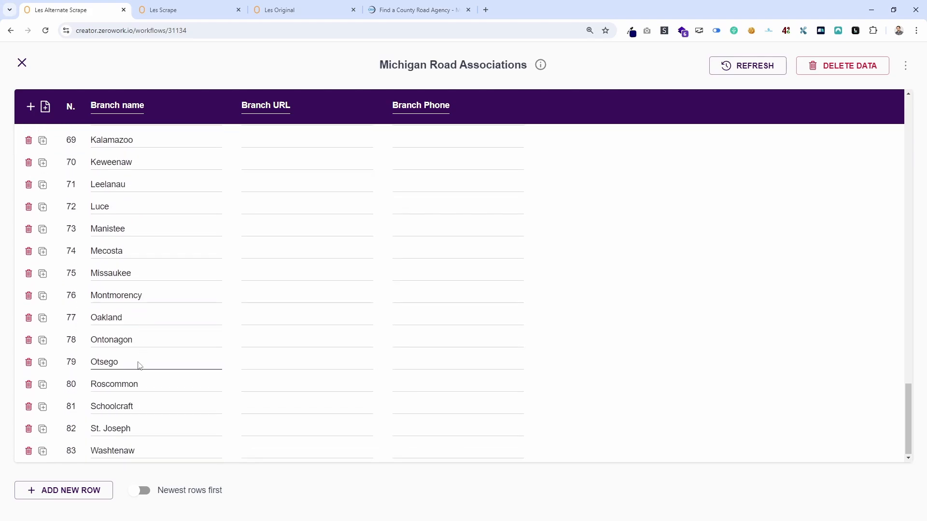
Close the data table and switch to the Les Scrape workflow, minimizing the Running TaskBots log in both workflows.
left_click(22, 63)
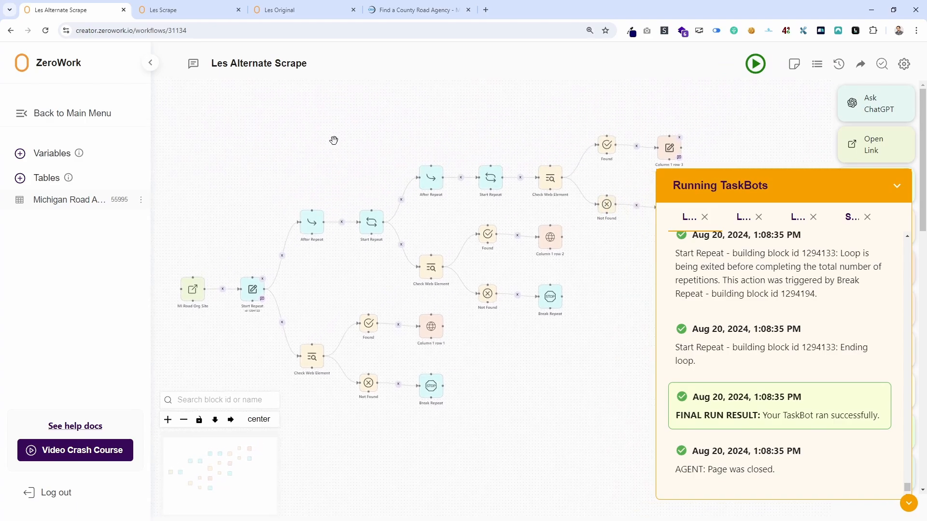
left_click(896, 184)
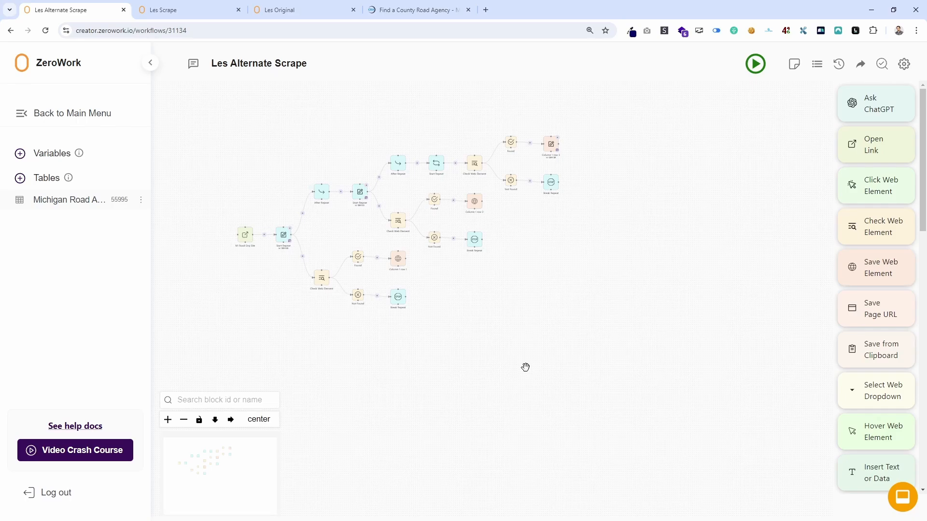
left_click(166, 10)
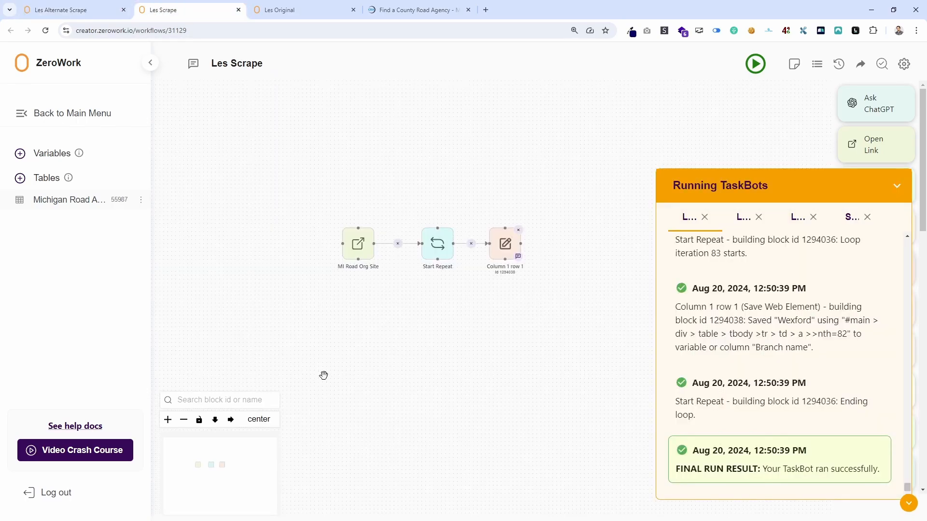
left_click(908, 503)
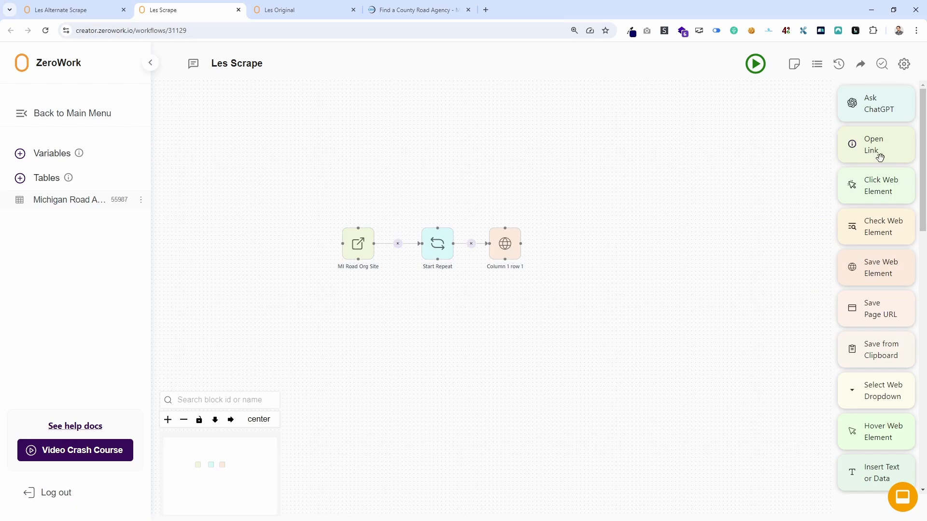
Detach the Column 1 row 1 block from Start Repeat, move it aside and add a Check Web Element block above it.
left_click_drag(505, 242, 530, 239)
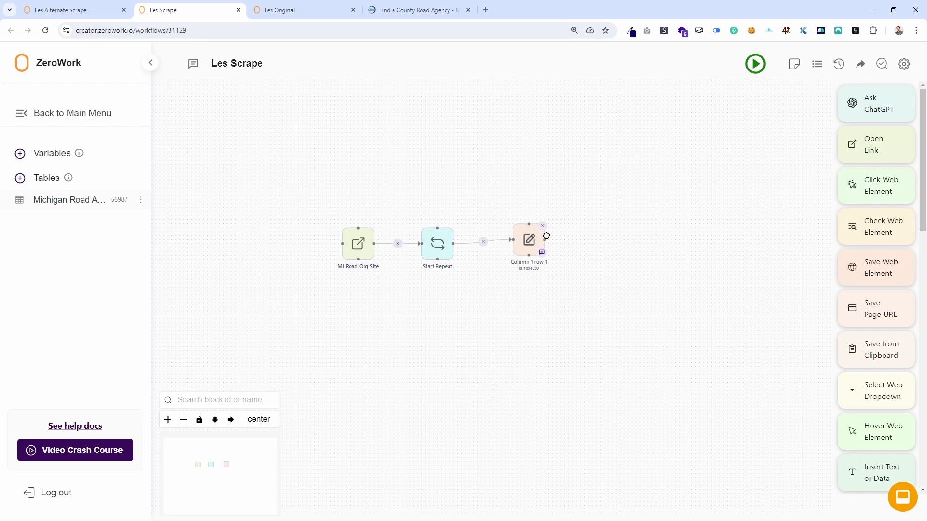
left_click(502, 245)
left_click_drag(898, 236, 538, 203)
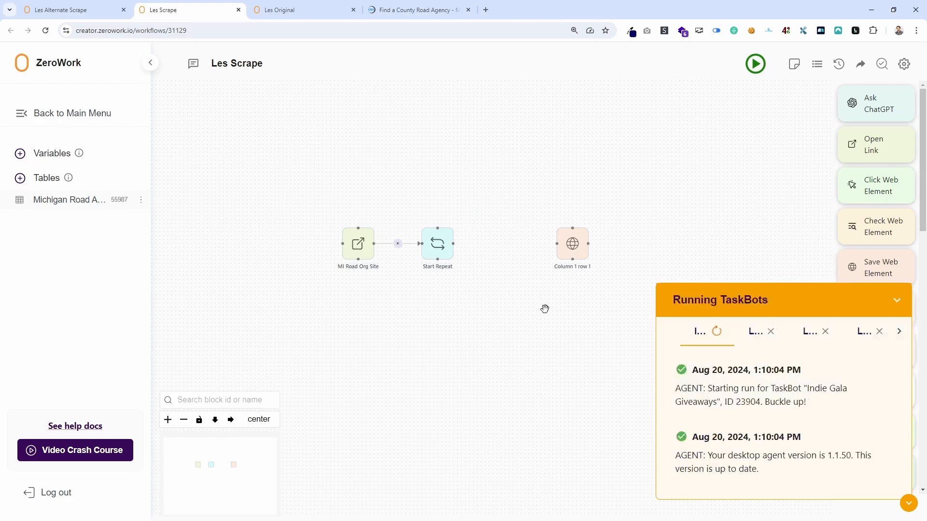
left_click(915, 505)
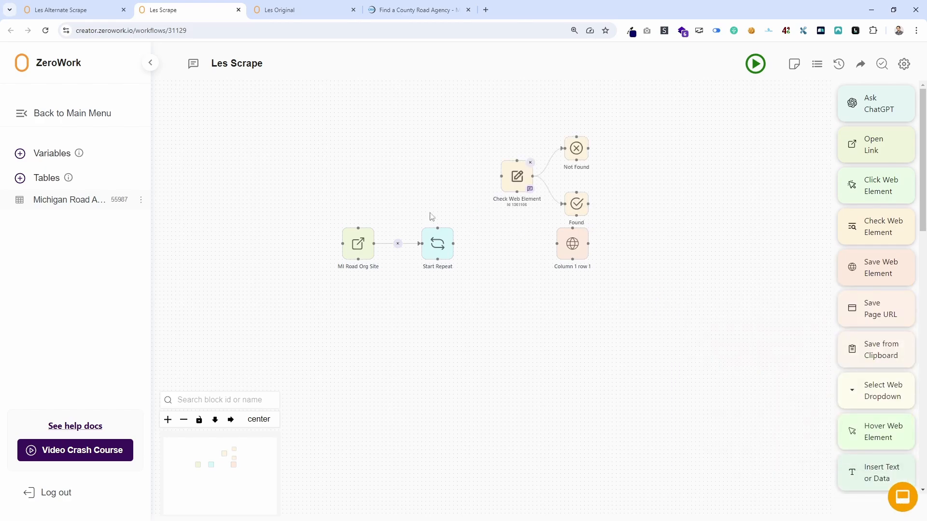
left_click(517, 176)
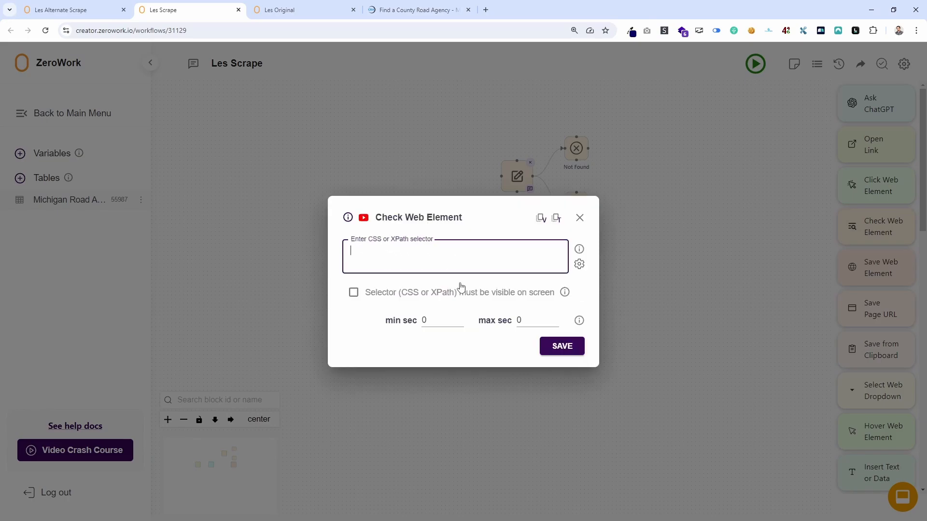
left_click(580, 219)
Copy the Column 1 row 1 selector "#main > div > table > tbody >tr > td > a >>nth={loop_index,0}" into Check Web Element and save.
left_click(573, 247)
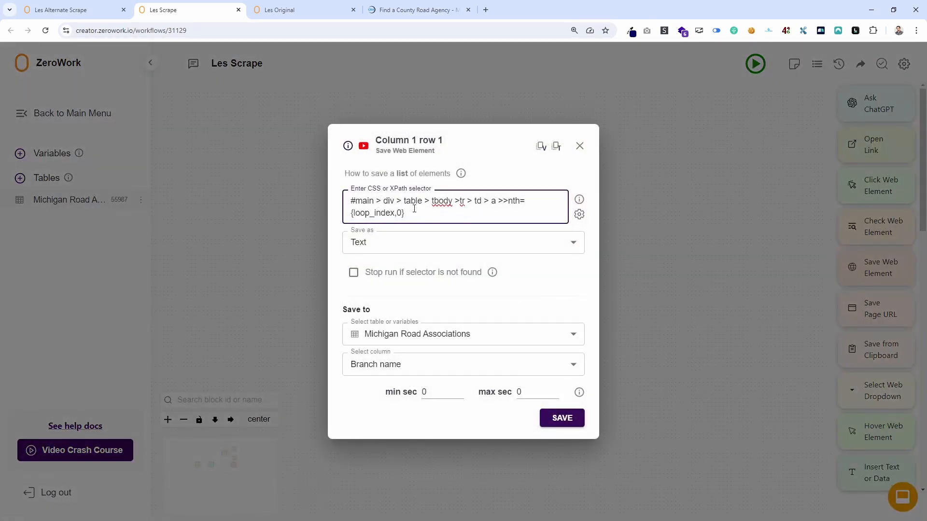
key("ctrl+a")
key("ctrl+c")
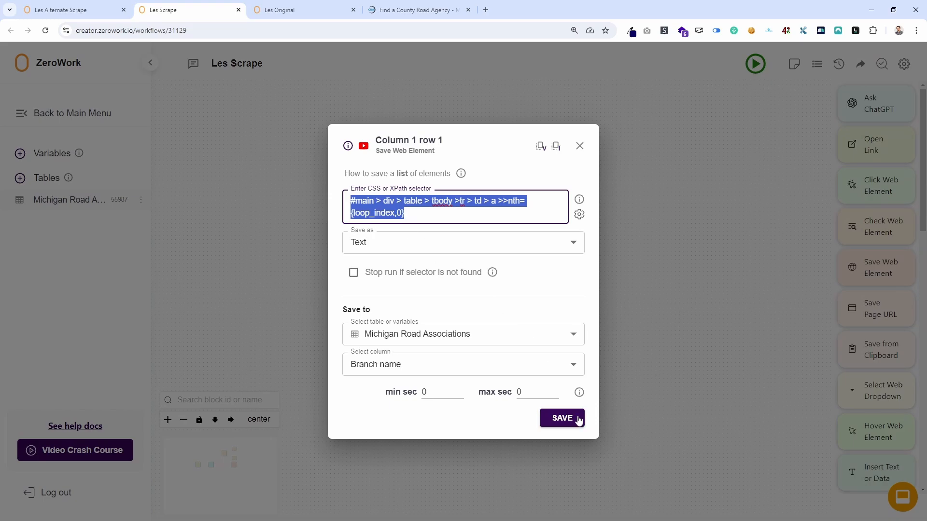
left_click(559, 419)
left_click(517, 177)
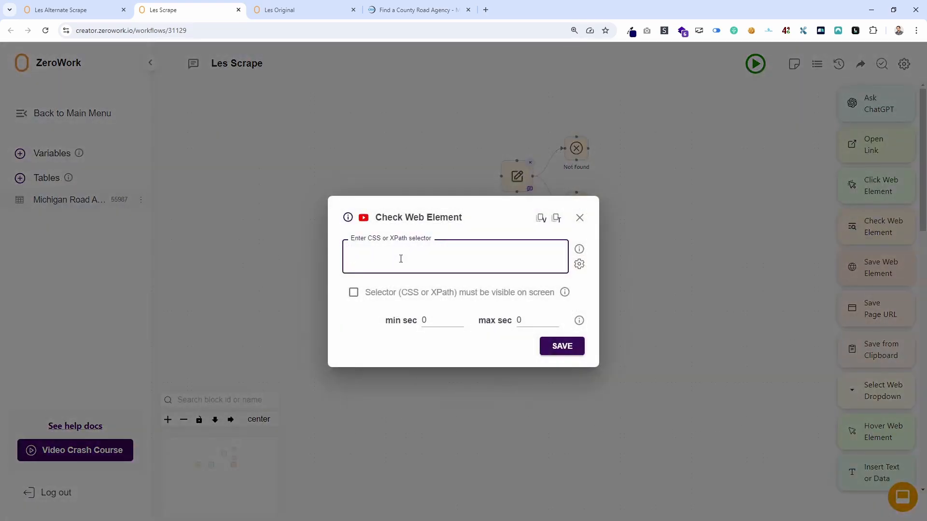
key("ctrl+v")
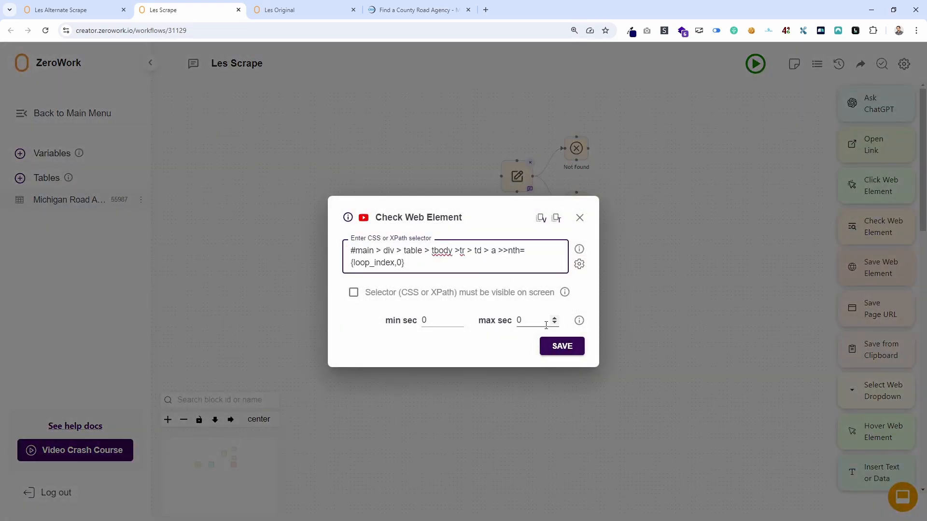
left_click(562, 346)
Examine the Column 1 row 1 block's selector in the Les Original workflow, then return to Les Scrape.
left_click(290, 9)
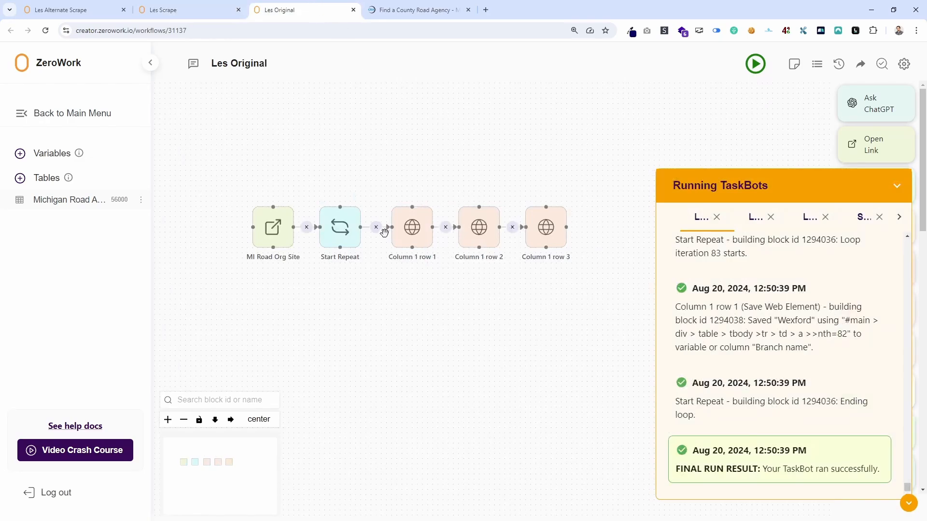
left_click(409, 235)
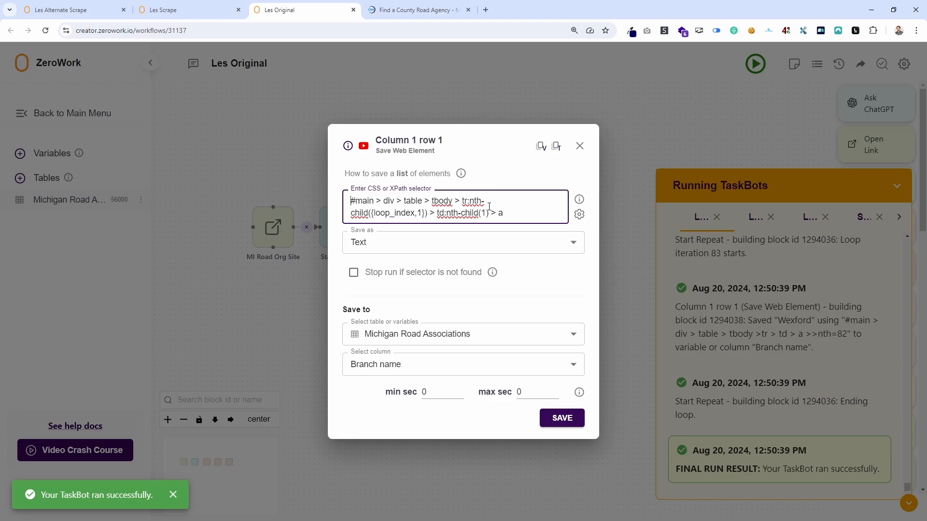
left_click(163, 6)
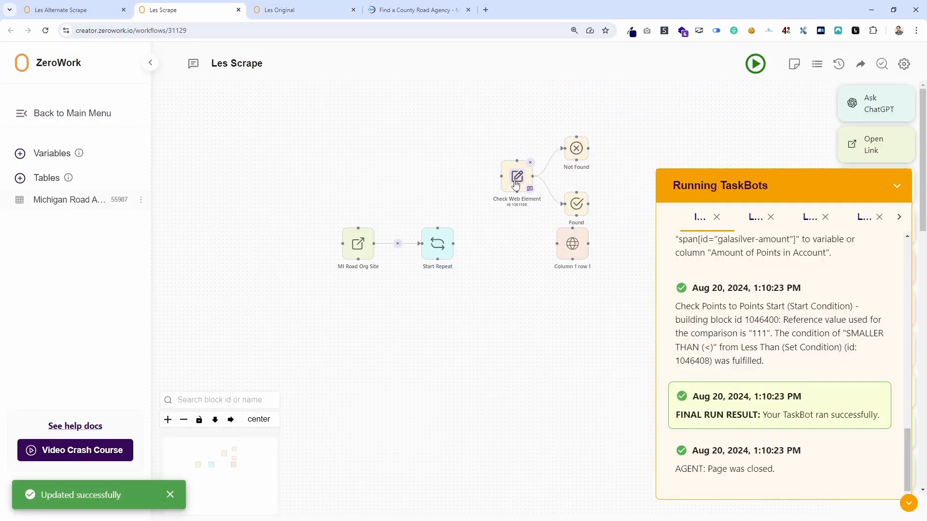
Connect Start Repeat to Check Web Element, move the check closer, and link its Found branch to Column 1 row 1.
left_click_drag(501, 176, 455, 245)
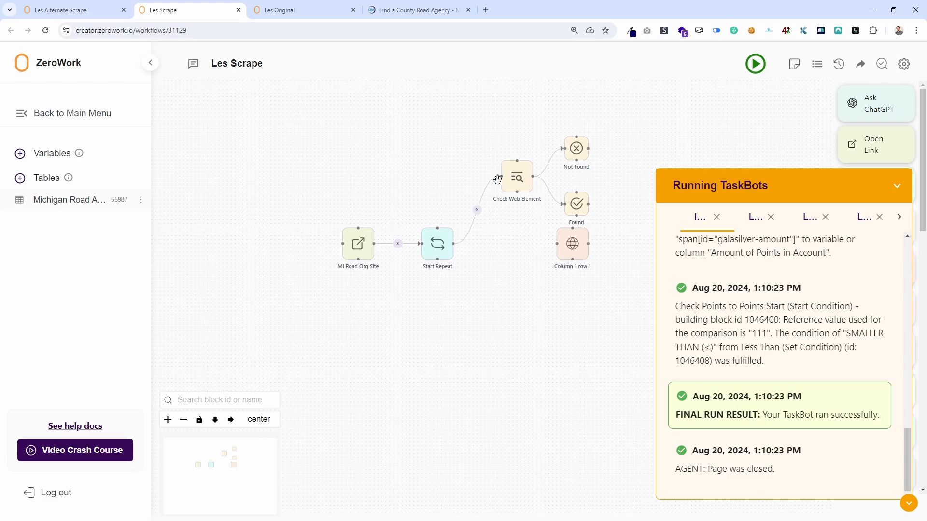
left_click_drag(515, 179, 464, 179)
left_click_drag(558, 204, 557, 244)
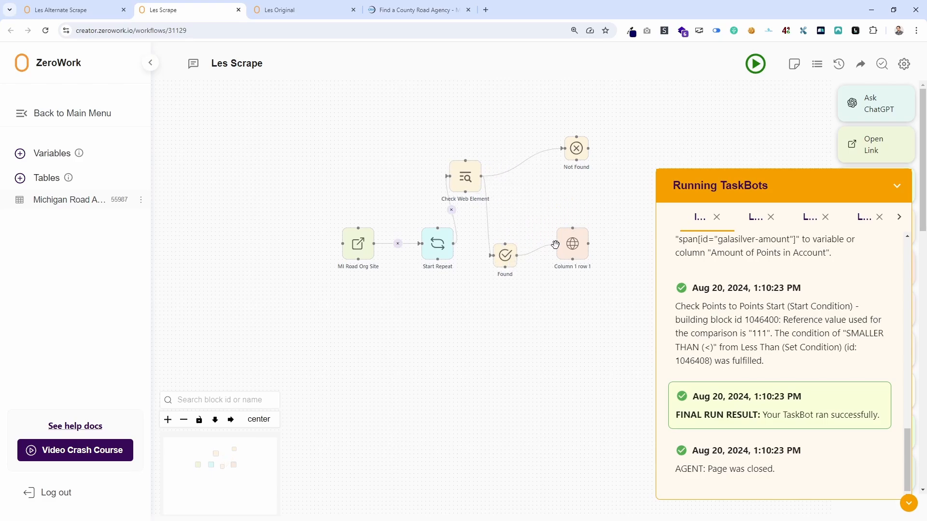
In Start Repeat, clear the lead selector, turn off auto-detection of available elements, set 500 repetitions and save.
left_click_drag(550, 329, 455, 366)
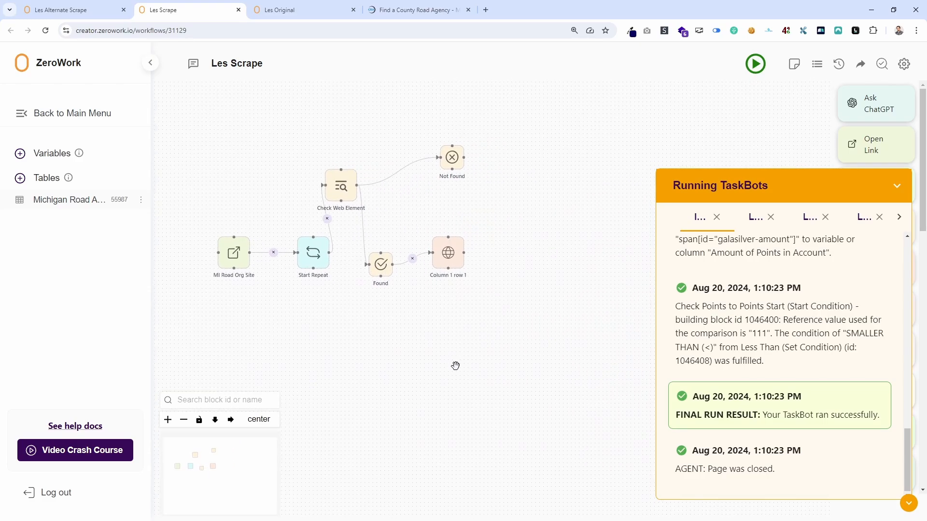
left_click(313, 250)
left_click_drag(503, 295, 309, 295)
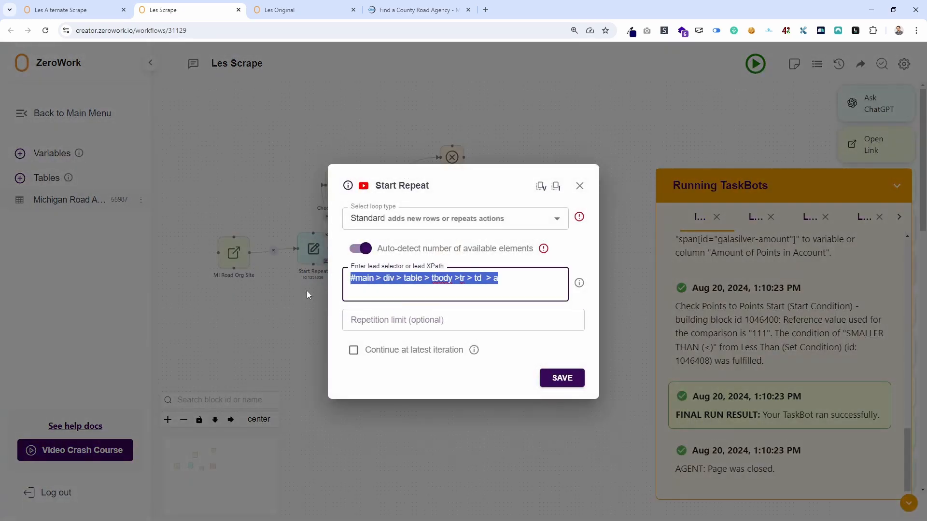
key("BackSpace")
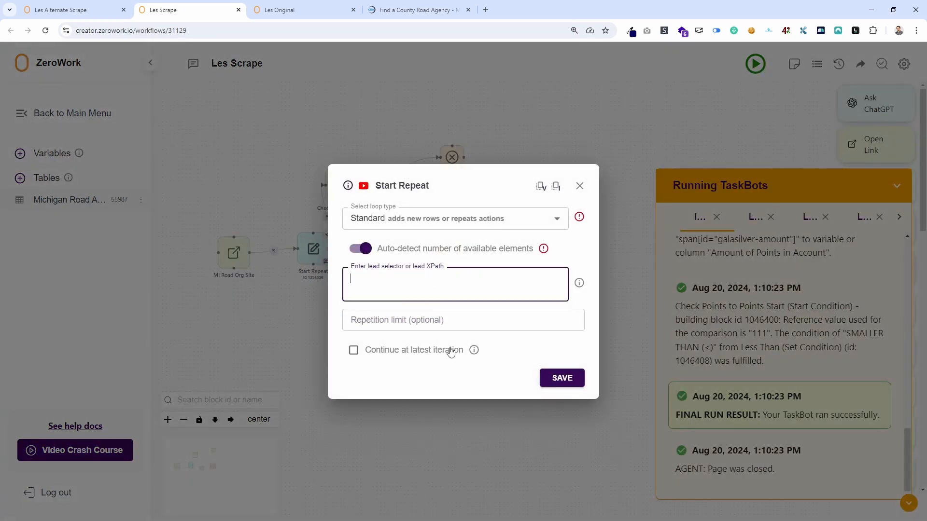
left_click(366, 249)
left_click(388, 300)
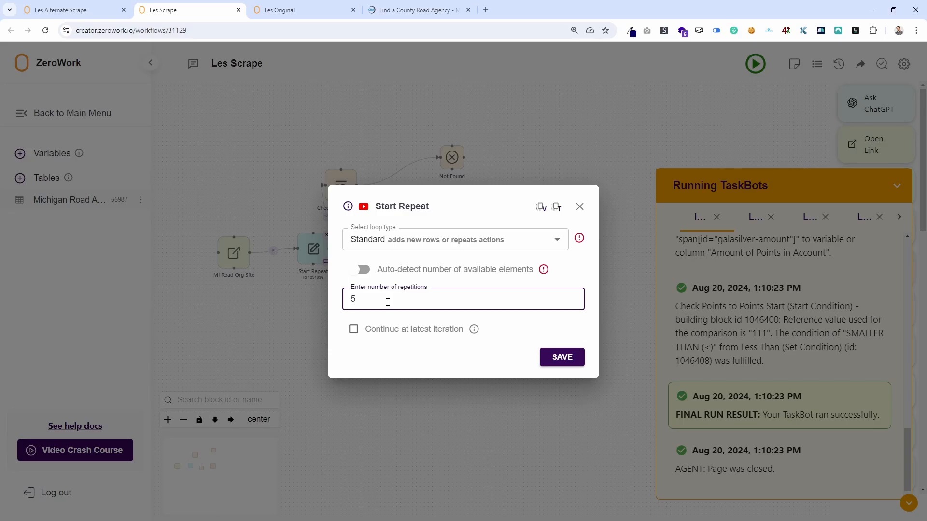
left_click(577, 357)
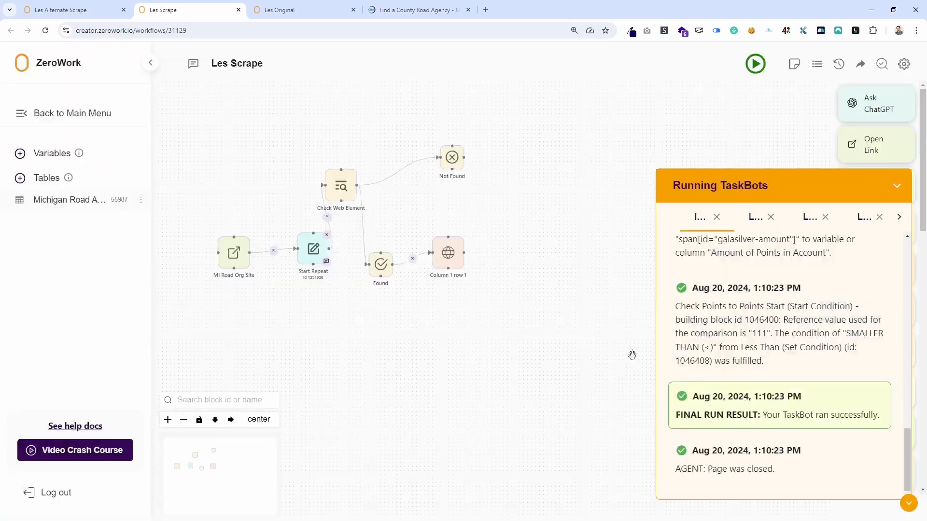
Minimize the Running TaskBots log, attach a Break Repeat block to the Not Found branch and auto-align the workflow horizontally.
left_click(896, 189)
left_click_drag(512, 321, 502, 329)
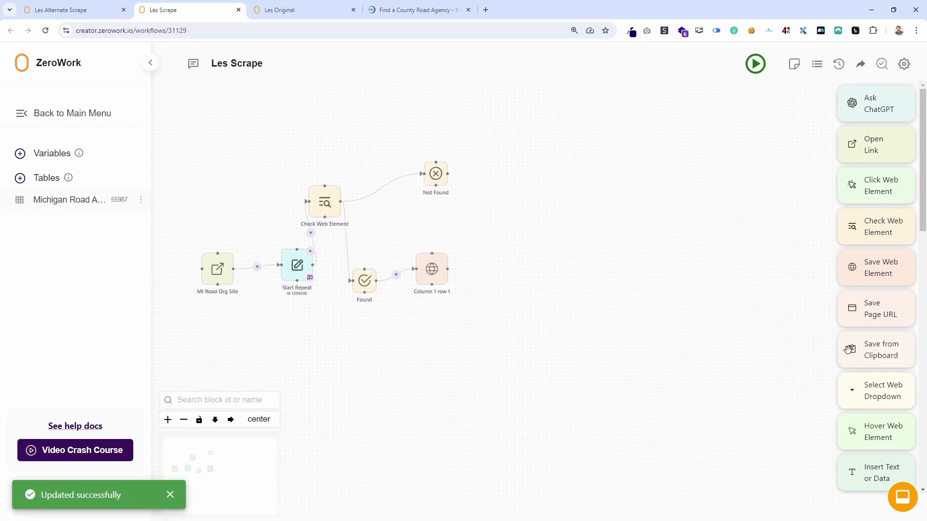
scroll(876, 386, "down", 10)
scroll(878, 385, "down", 2)
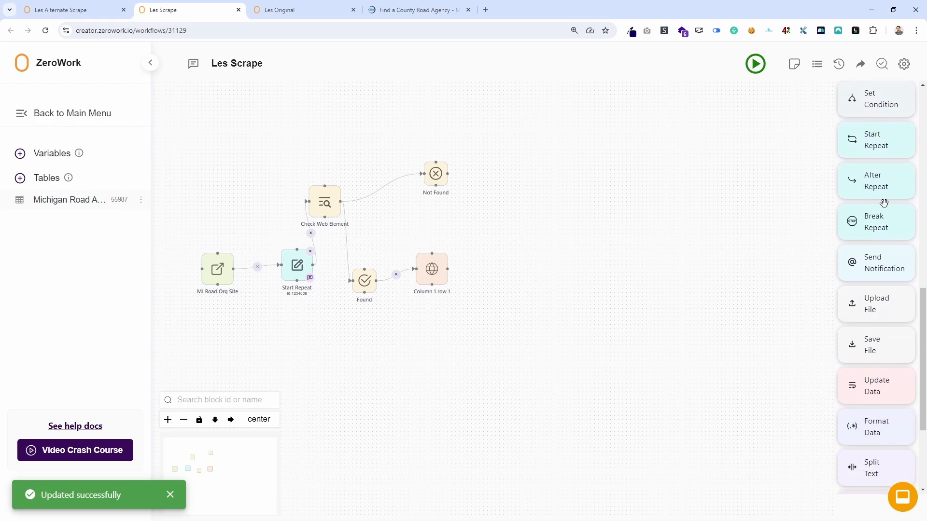
mouse_move(876, 222)
left_mouse_down()
mouse_move(588, 206)
mouse_move(448, 174)
left_mouse_up()
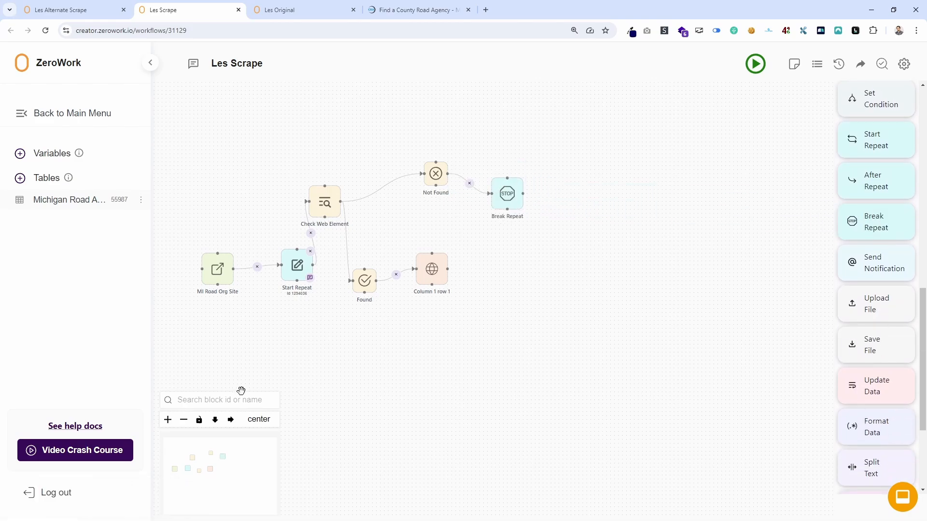
left_click(232, 420)
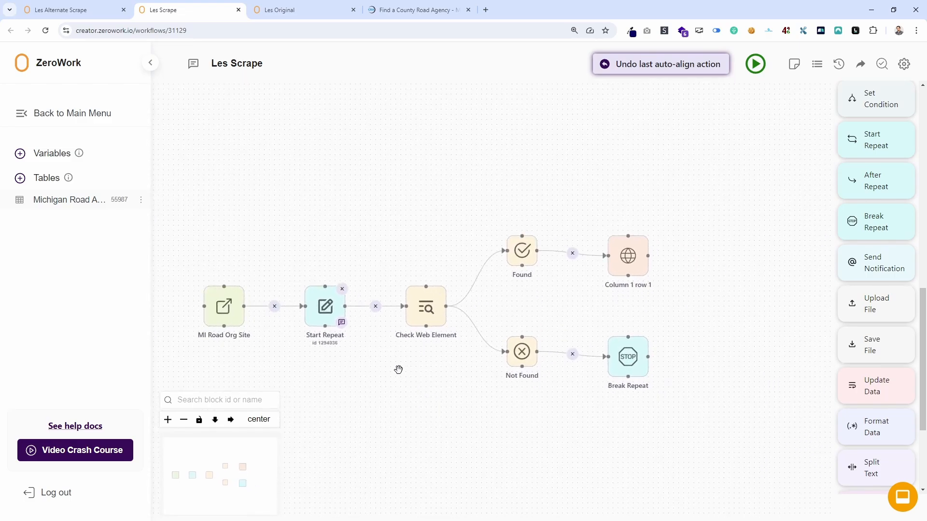
Review the Start Repeat, Check Web Element and Column 1 row 1 settings, focusing on the check's "nth={loop_index,0}" selector part.
left_click(326, 307)
left_click(579, 207)
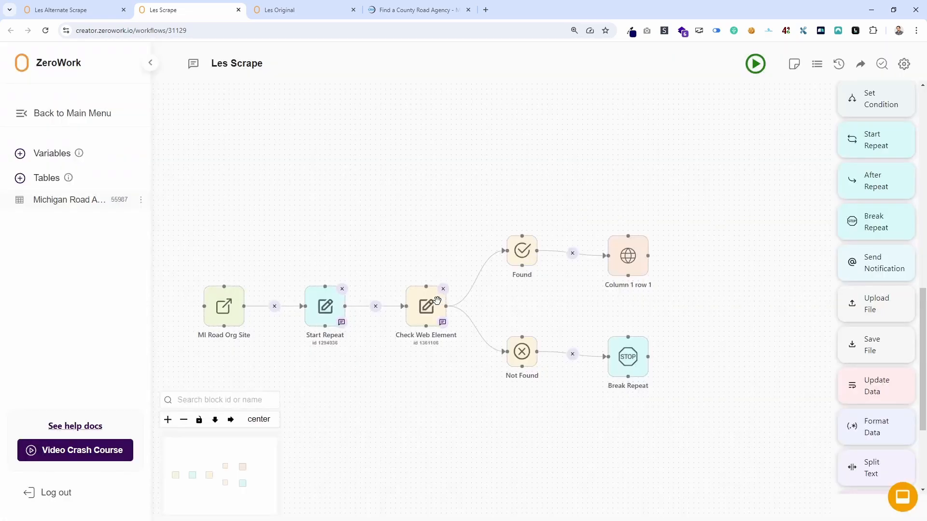
left_click(426, 306)
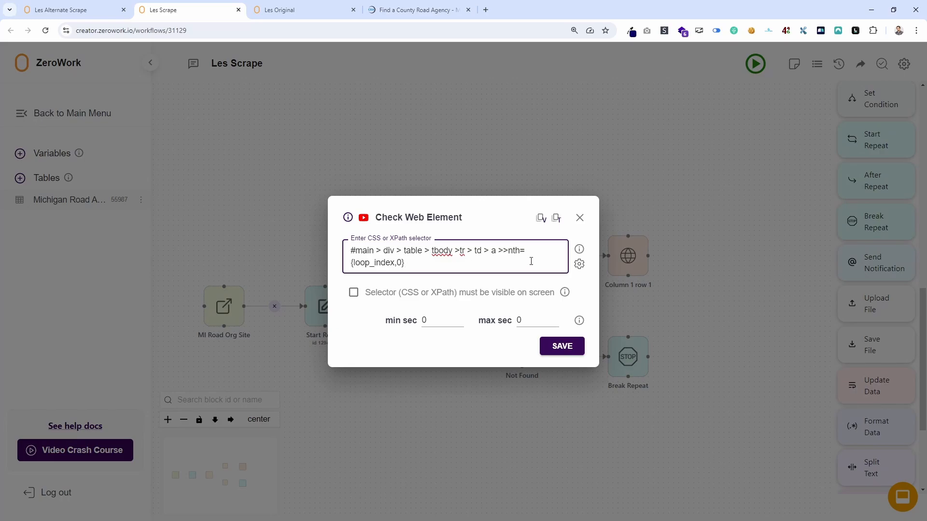
left_click_drag(507, 249, 520, 262)
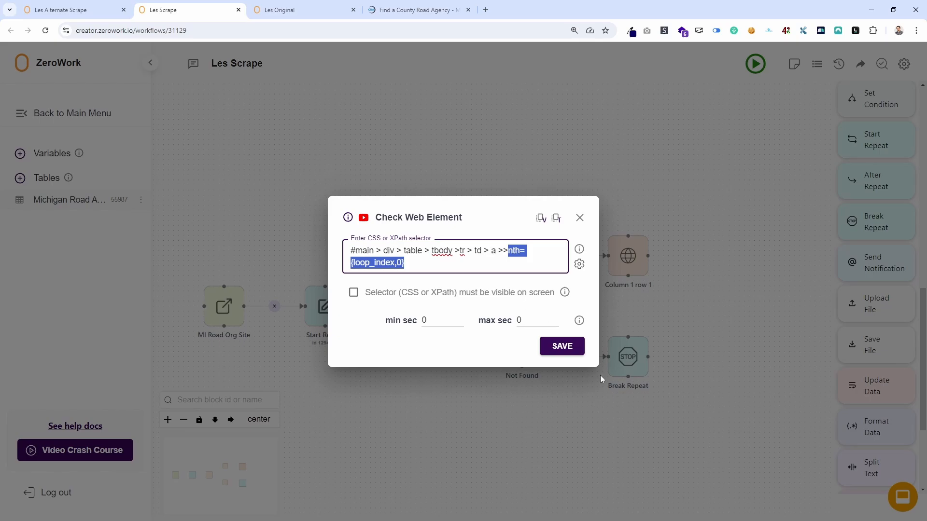
left_click(563, 352)
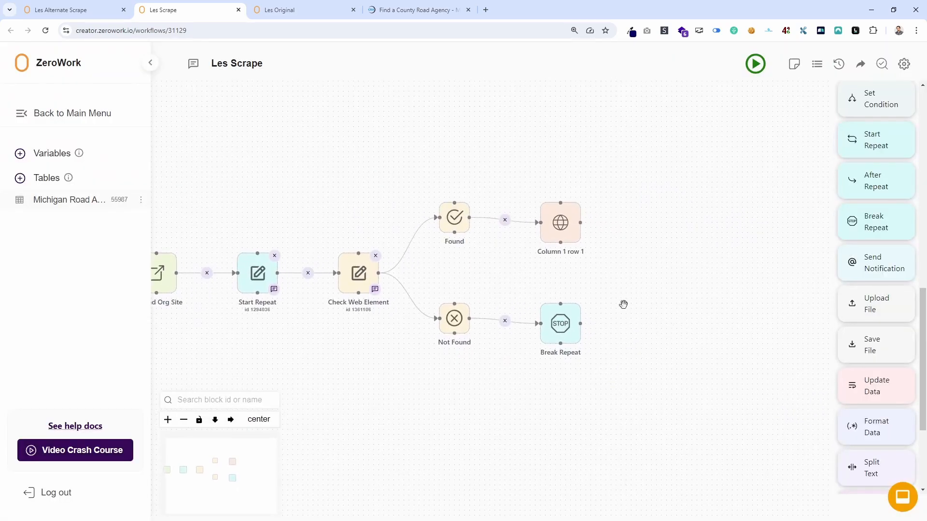
left_click(560, 223)
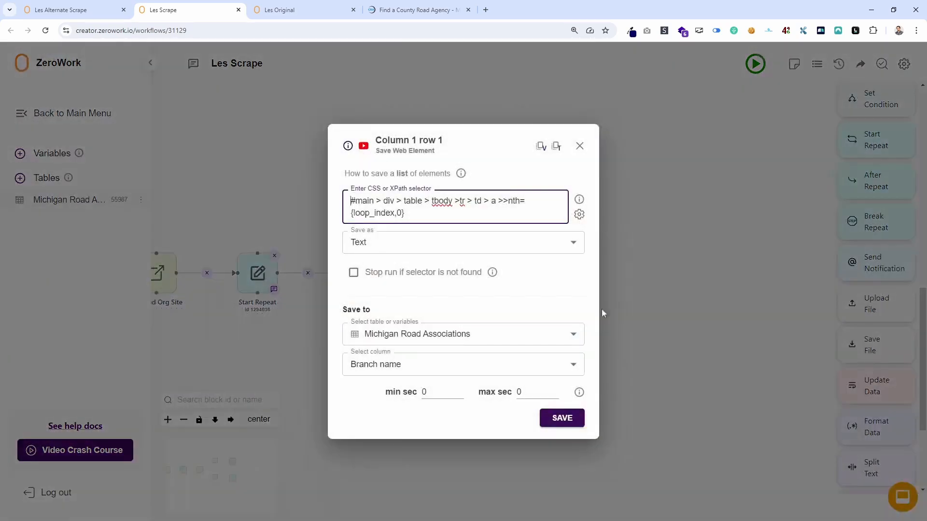
left_click(578, 150)
Delete all data from the Michigan Road Associations table and return to the workflow.
left_click(68, 199)
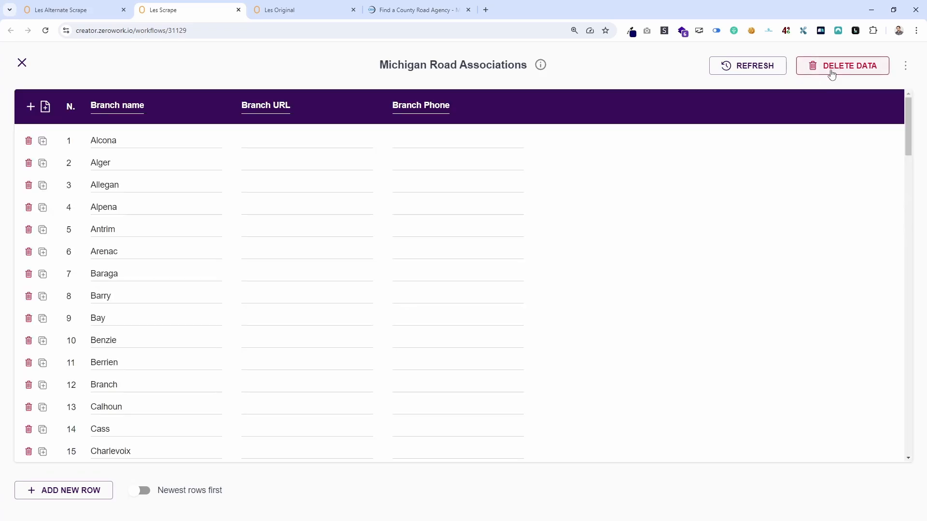
left_click(834, 67)
left_click(543, 323)
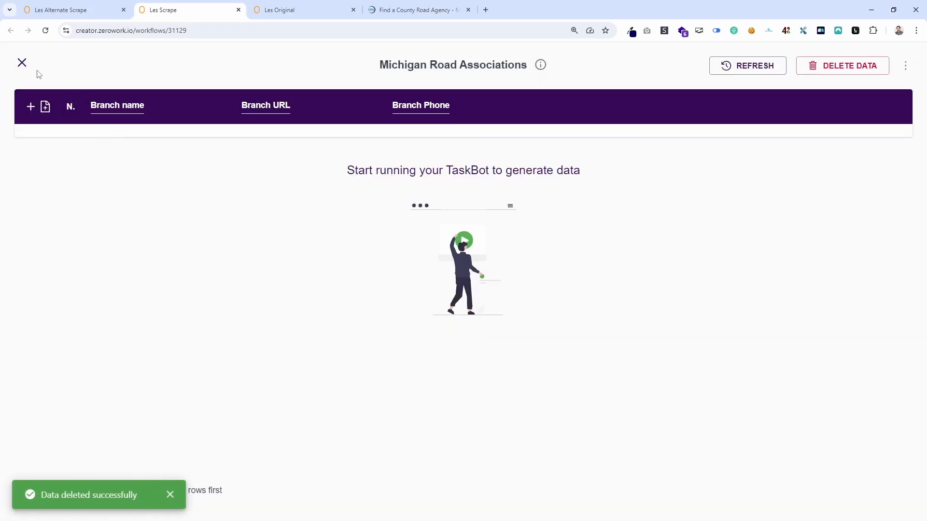
left_click(22, 63)
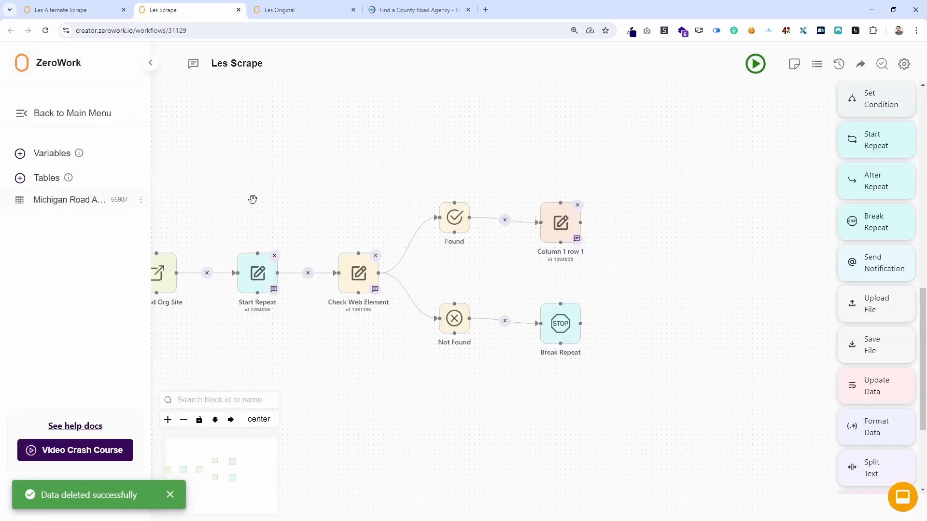
Run the Les Scrape TaskBot and examine its live log of loop iterations.
left_click(756, 71)
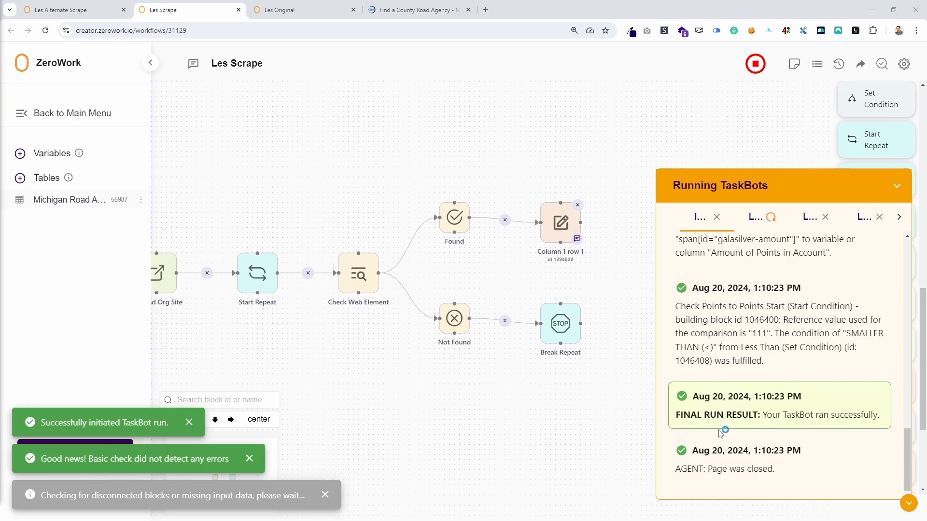
left_click(763, 216)
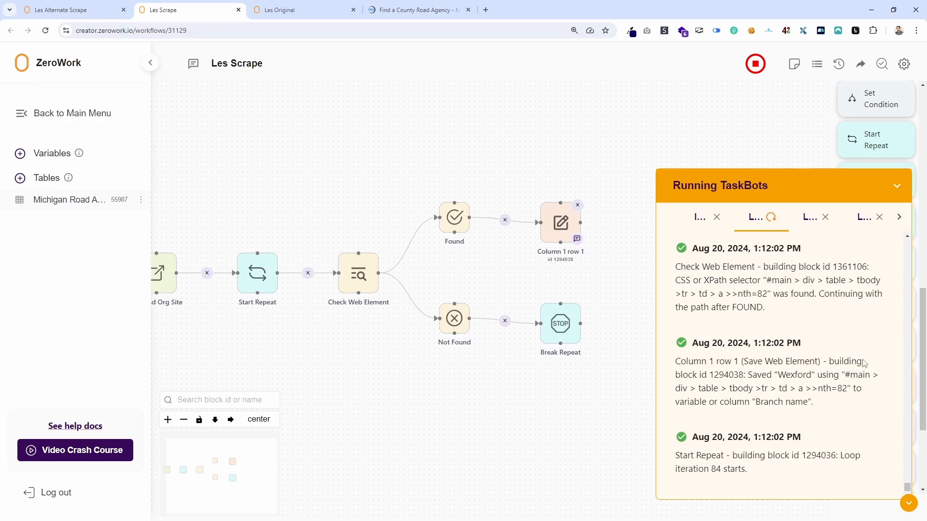
scroll(853, 336, "up", 20)
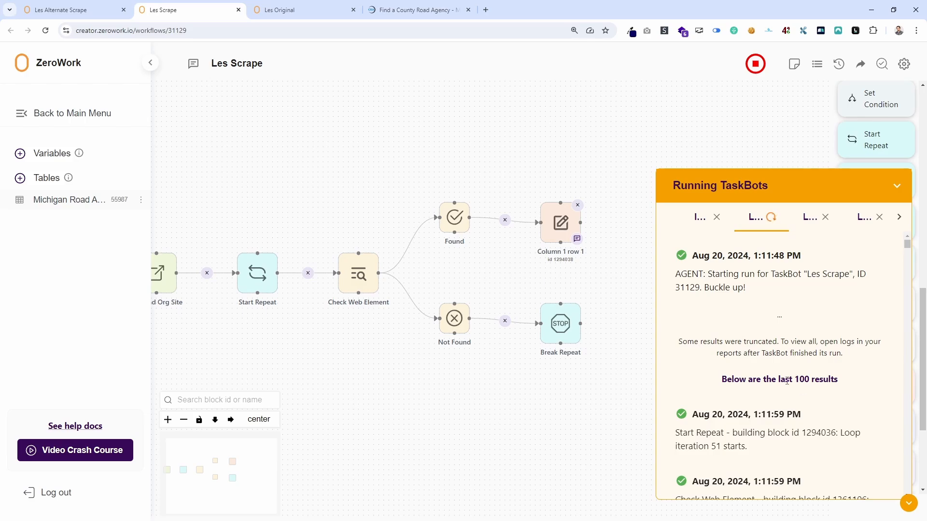
left_click_drag(773, 379, 758, 376)
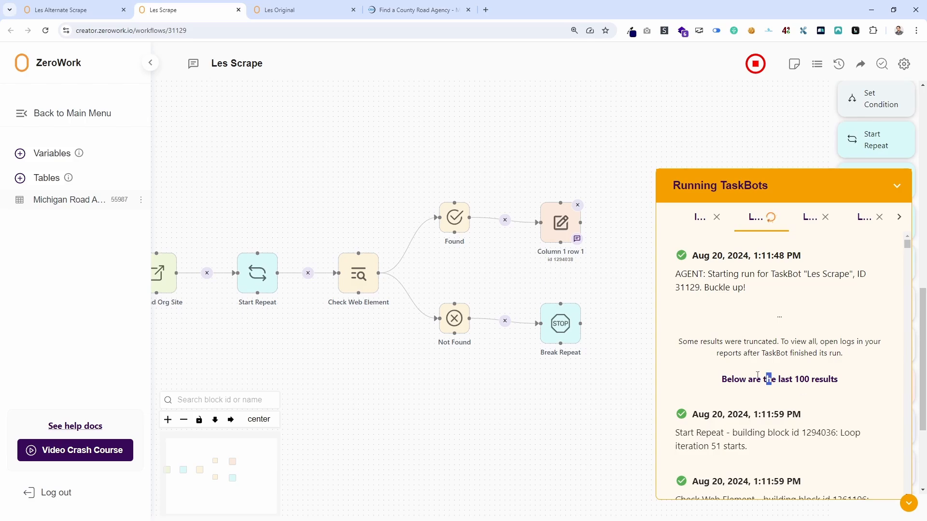
Close every TaskBot log in the Running TaskBots window, including Les Original, Les Scrape and Indie Gala Giveaways.
left_click(879, 218)
left_click(839, 218)
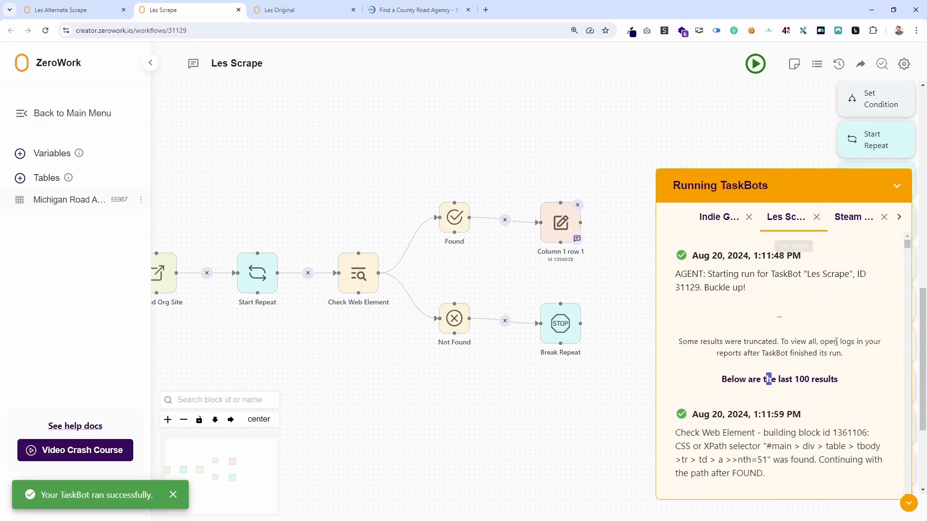
left_click(816, 218)
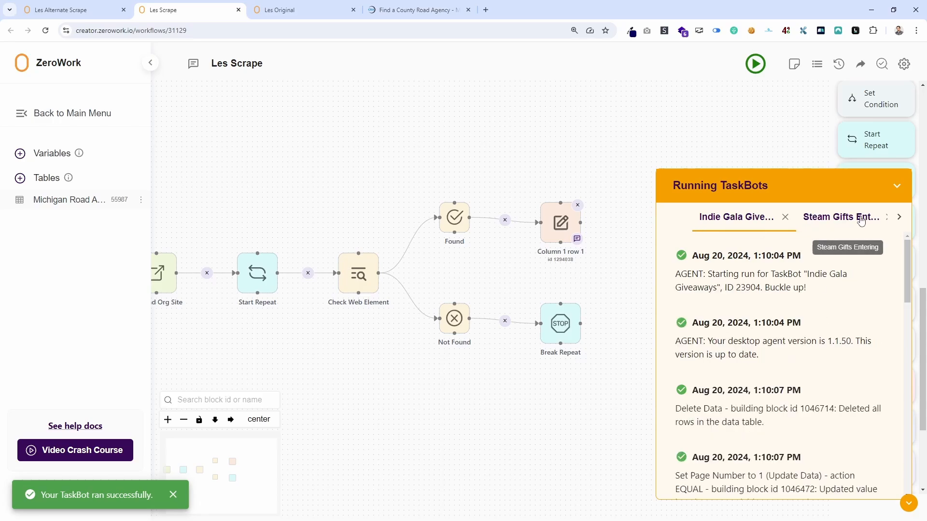
left_click(899, 217)
left_click(878, 218)
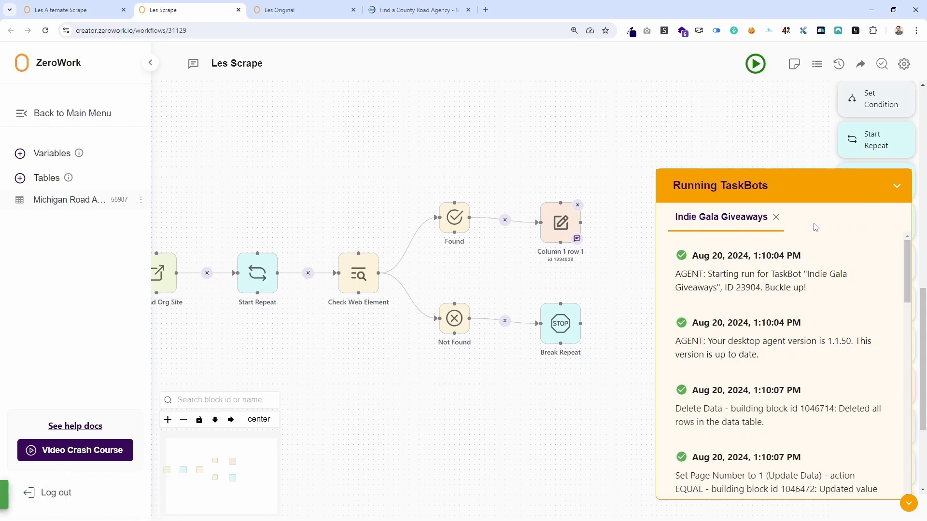
left_click(775, 217)
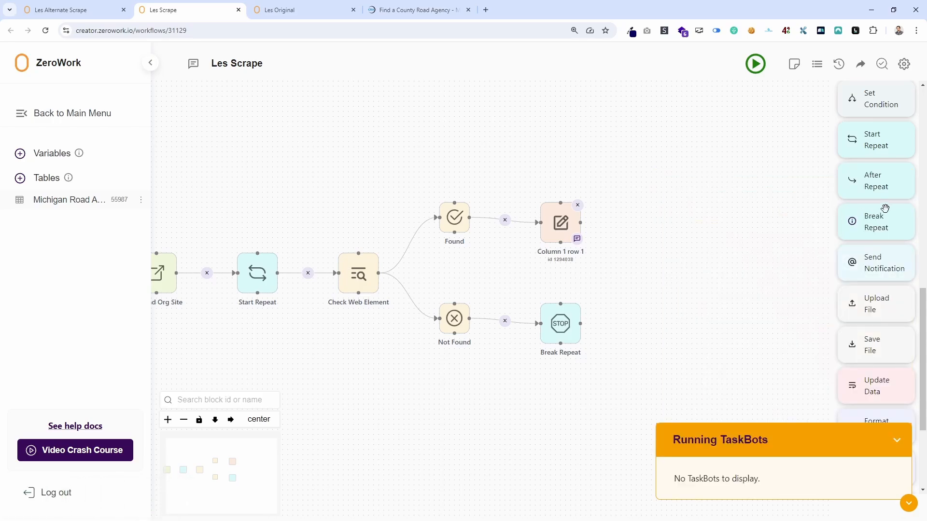
Examine the latest Les Scrape run report's logs for the repetition setup, Check Web Element results and saved branch names.
left_click(817, 64)
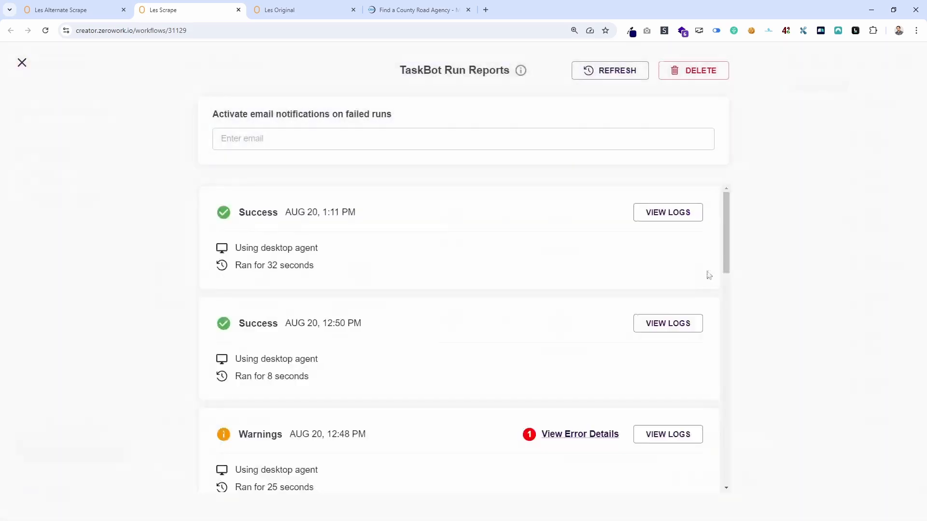
left_click(688, 214)
scroll(396, 317, "down", 3)
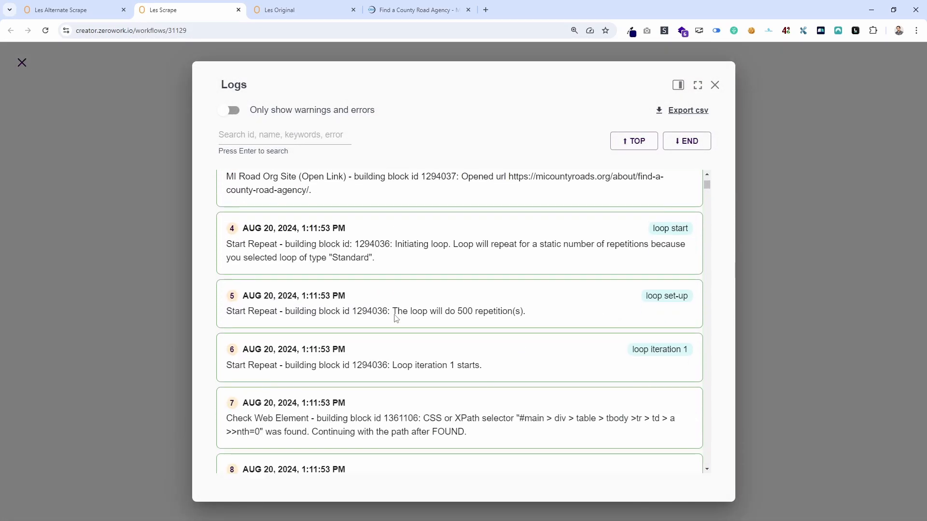
scroll(396, 318, "down", 3)
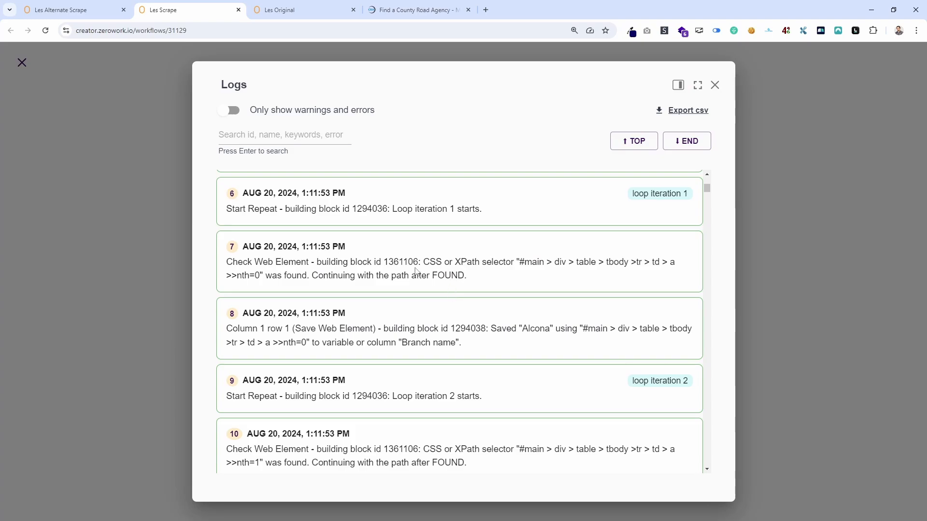
left_click_drag(255, 277, 259, 276)
left_click_drag(545, 329, 519, 329)
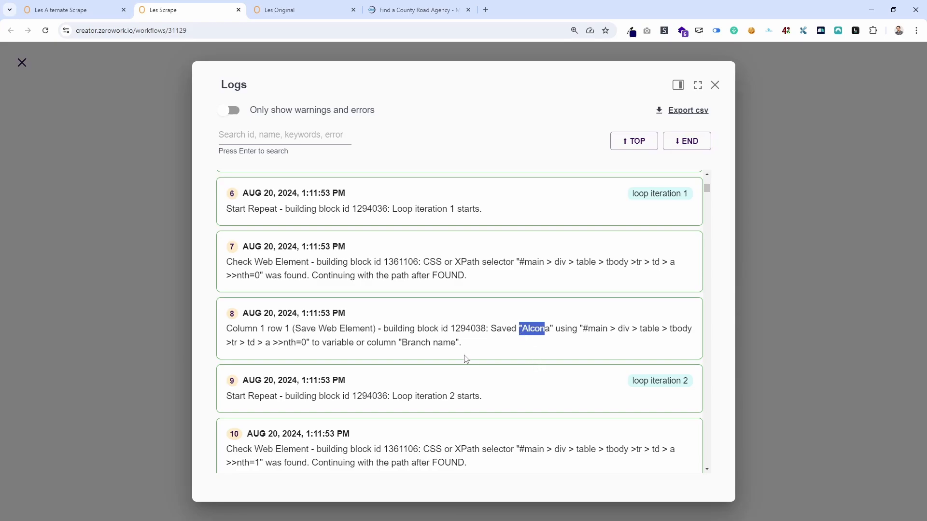
scroll(556, 285, "down", 20)
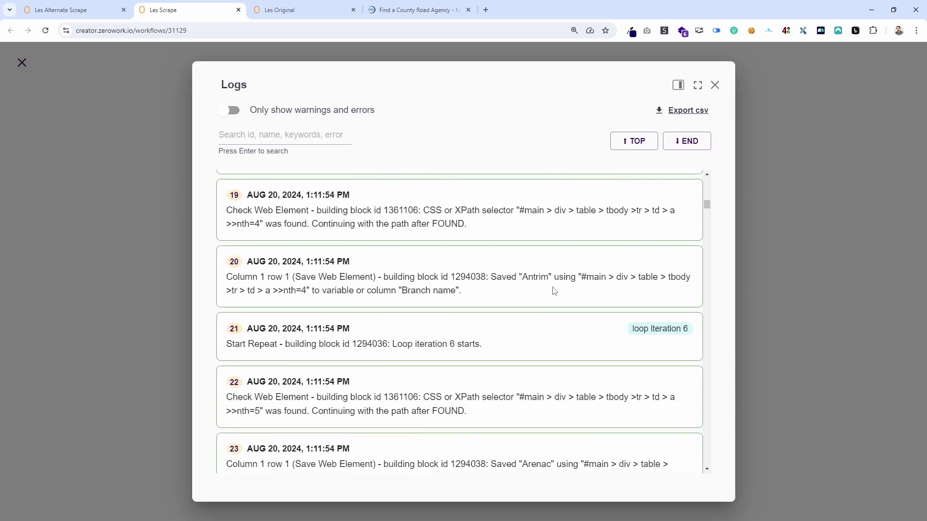
left_click(175, 153)
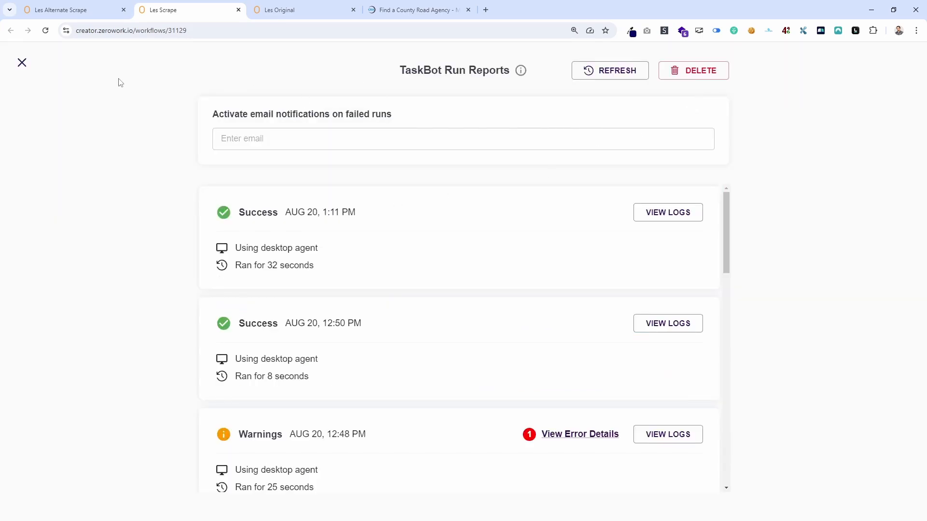
Examine the branch names in the Michigan Road Associations table, return to the workflow and collapse the Running TaskBots window.
left_click(21, 63)
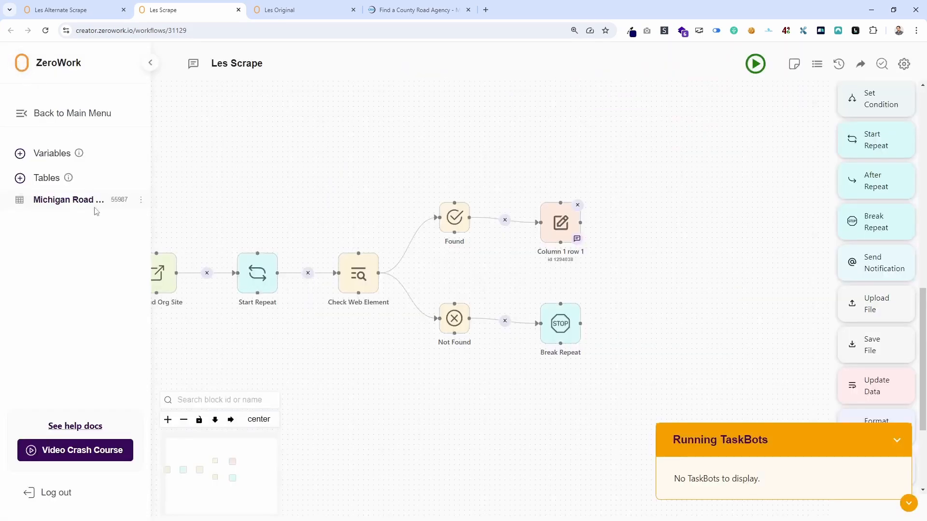
left_click(50, 201)
scroll(139, 256, "down", 2)
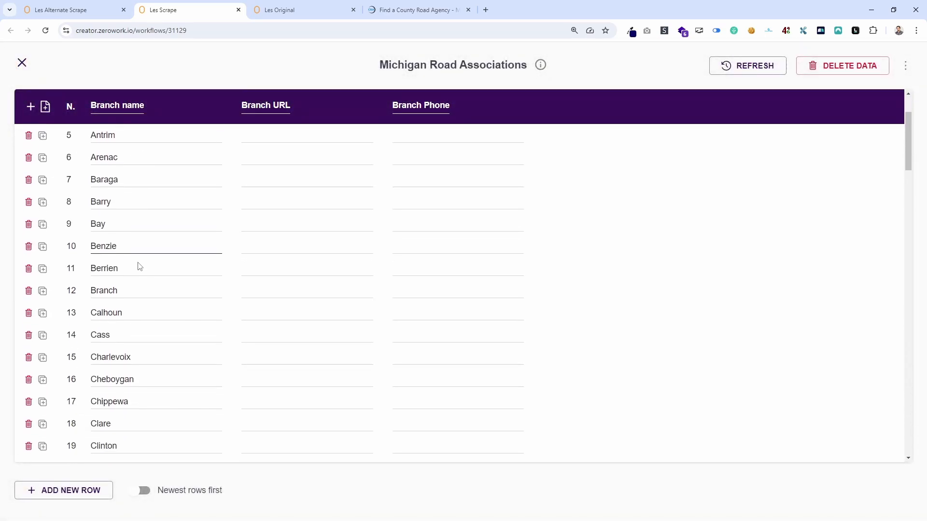
scroll(139, 267, "down", 20)
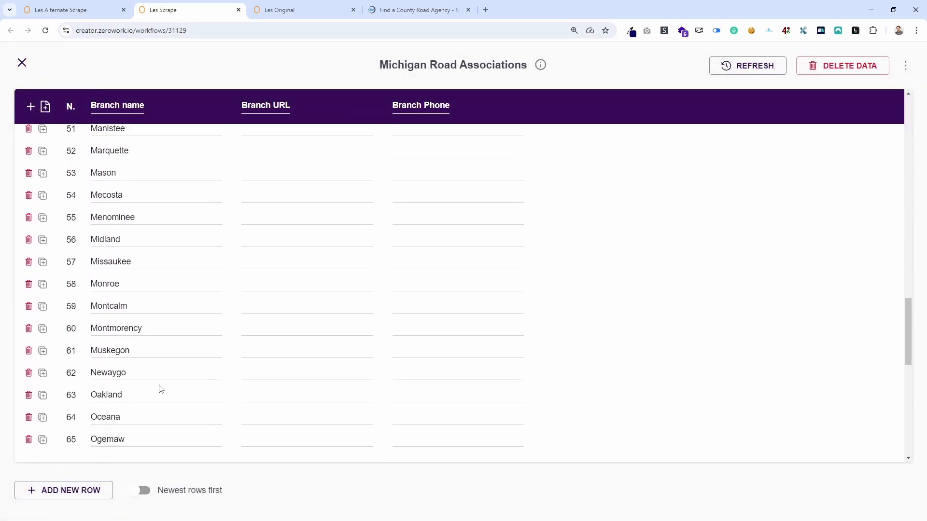
scroll(161, 389, "down", 2)
left_click(22, 63)
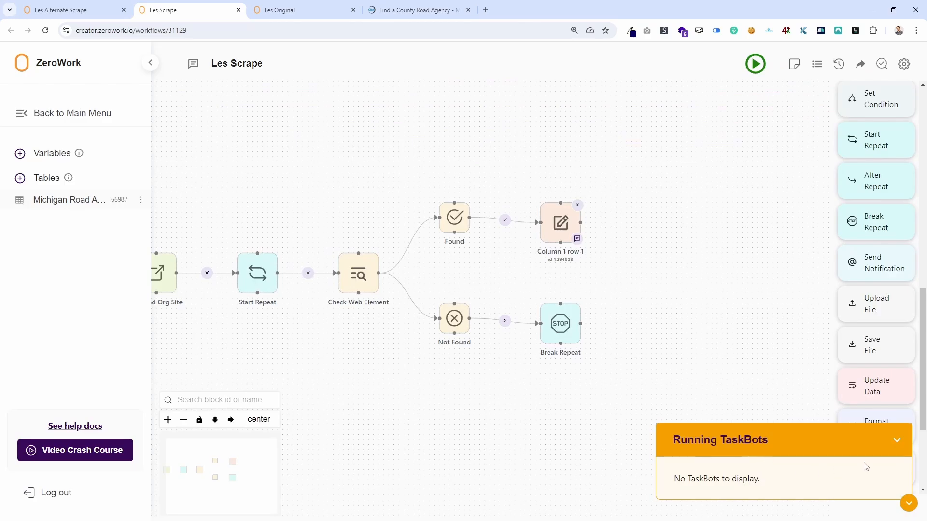
left_click(897, 443)
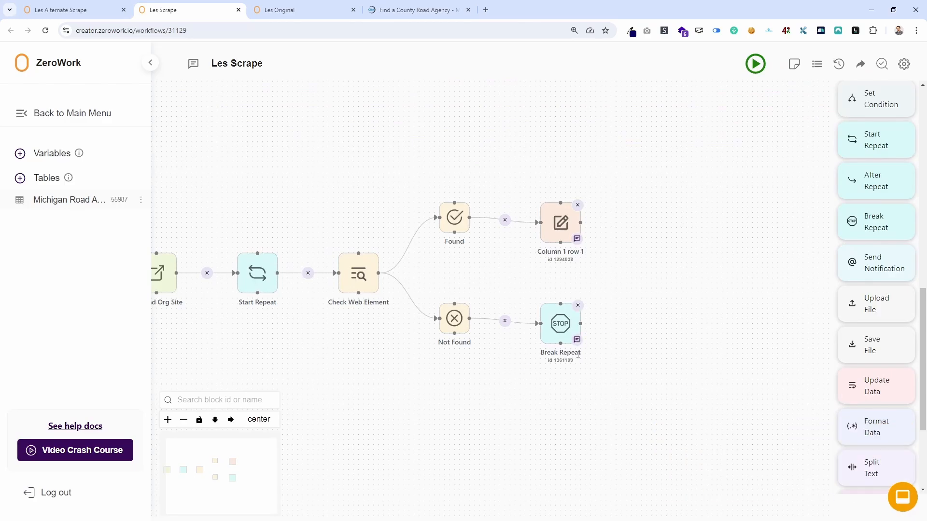
Copy the selector part "#main > div > table > tbody >tr > td" from the Check Web Element block, leaving the block unchanged.
mouse_move(367, 275)
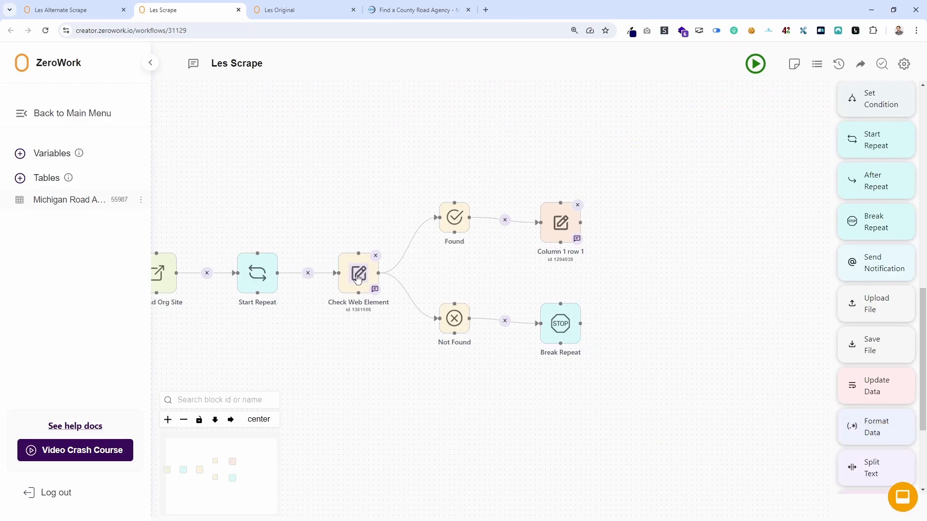
left_click_drag(362, 375, 434, 375)
mouse_move(344, 275)
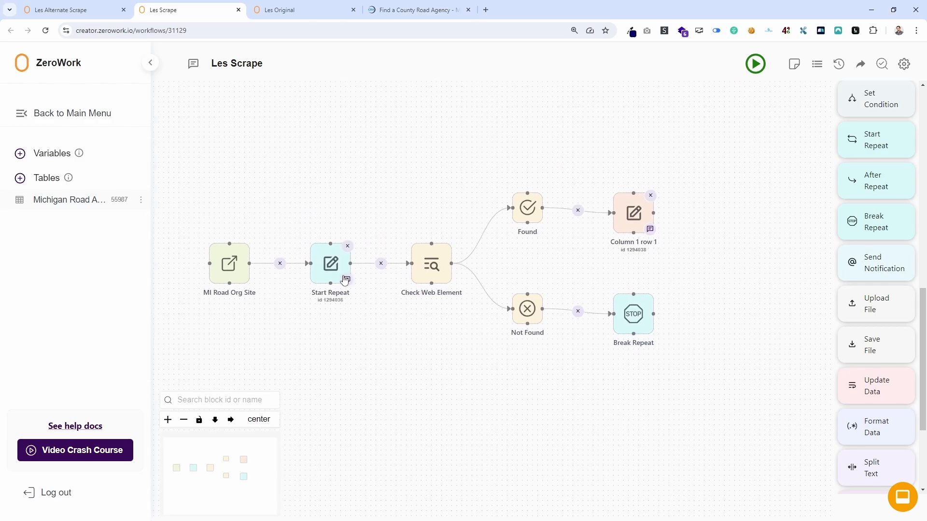
left_click(431, 265)
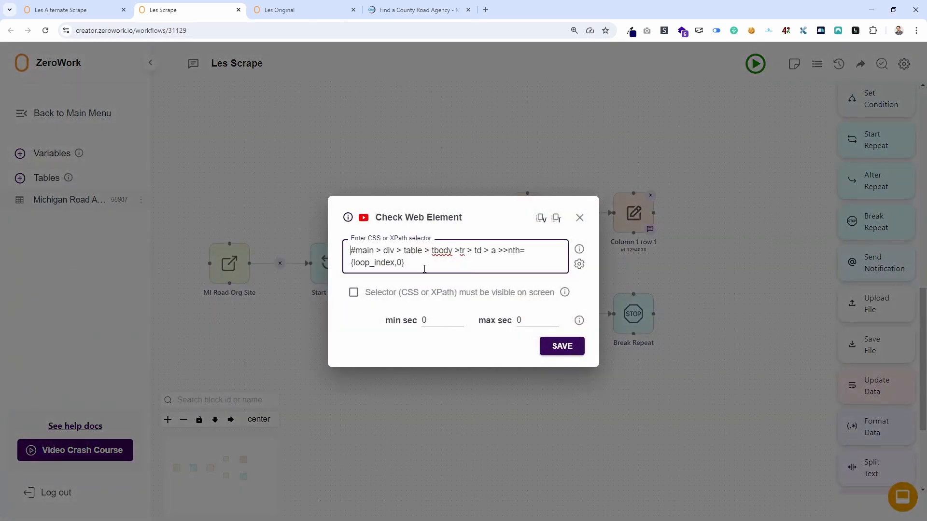
left_click(580, 218)
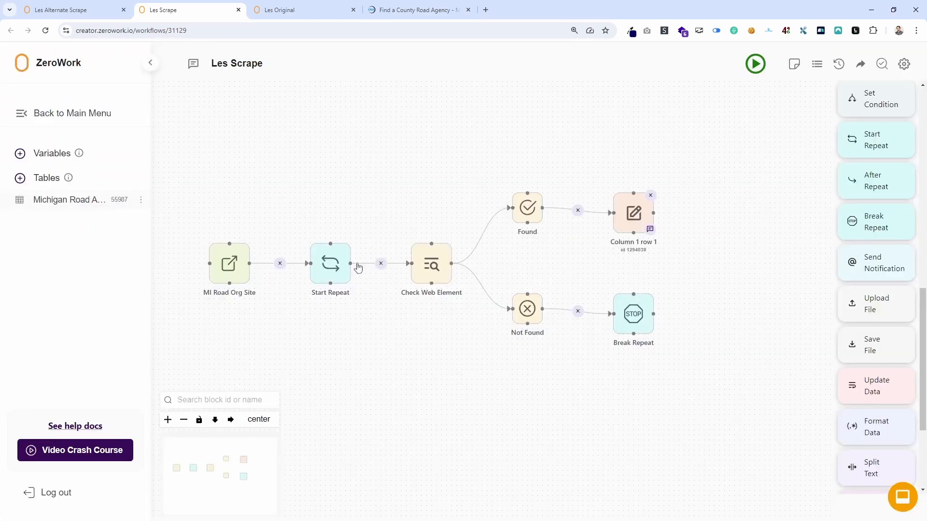
left_click(431, 266)
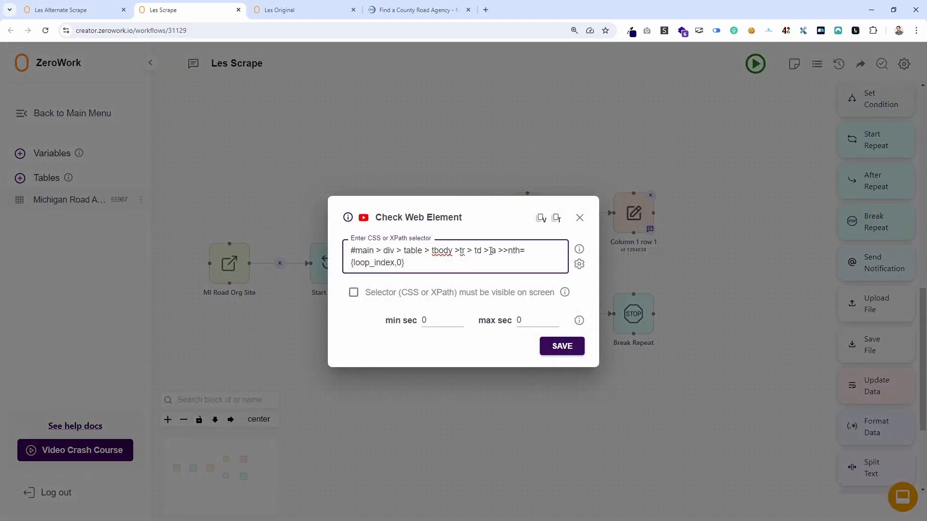
left_click_drag(482, 251, 336, 250)
key("ctrl+c")
left_click(580, 218)
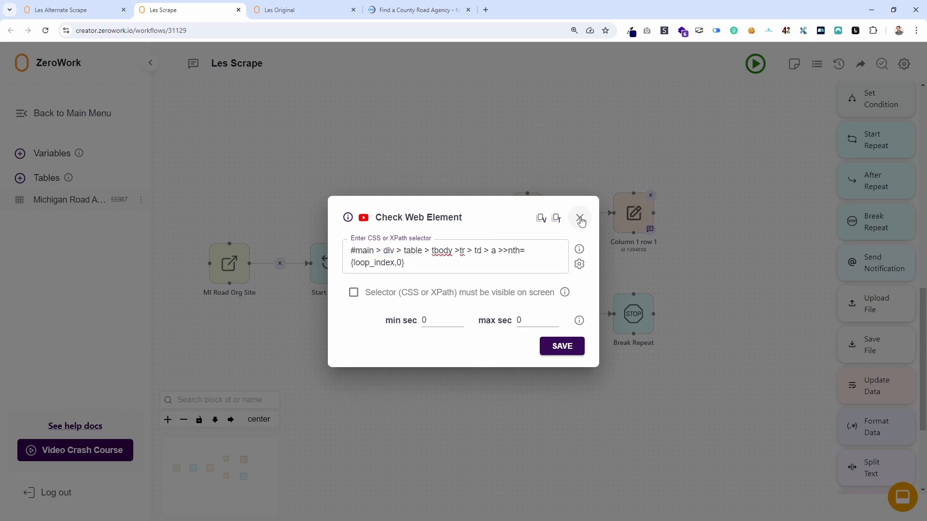
Enable auto-detection of available elements in the Start Repeat block with the lead selector "#main > div > table > tbody >tr > td".
left_click(331, 265)
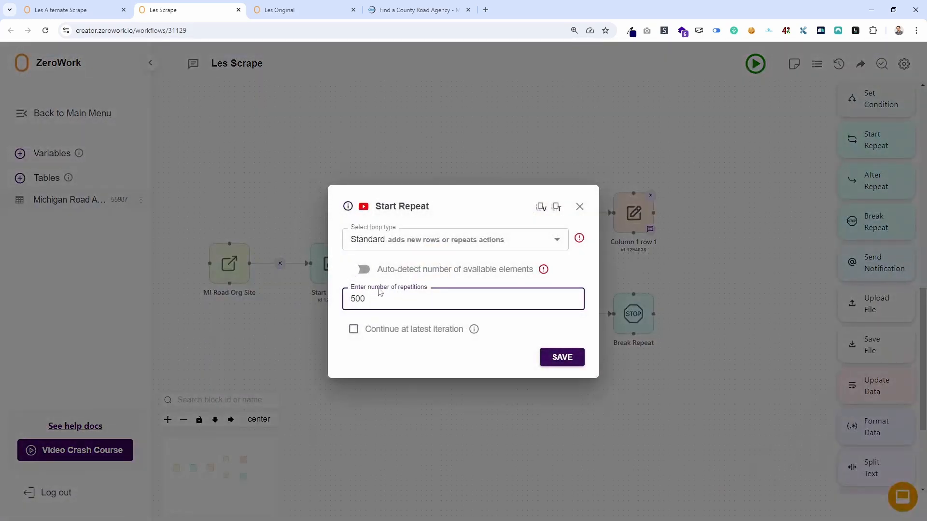
left_click(362, 269)
key("ctrl+v")
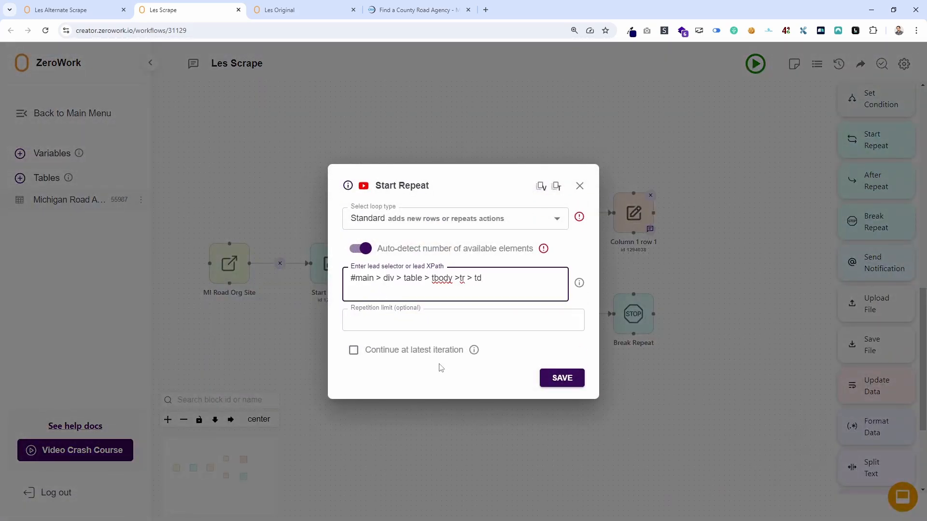
Check the county road agency page and Les Original's Column 1 row 1 selector, and save the Start Repeat settings in Les Scrape.
left_click(425, 9)
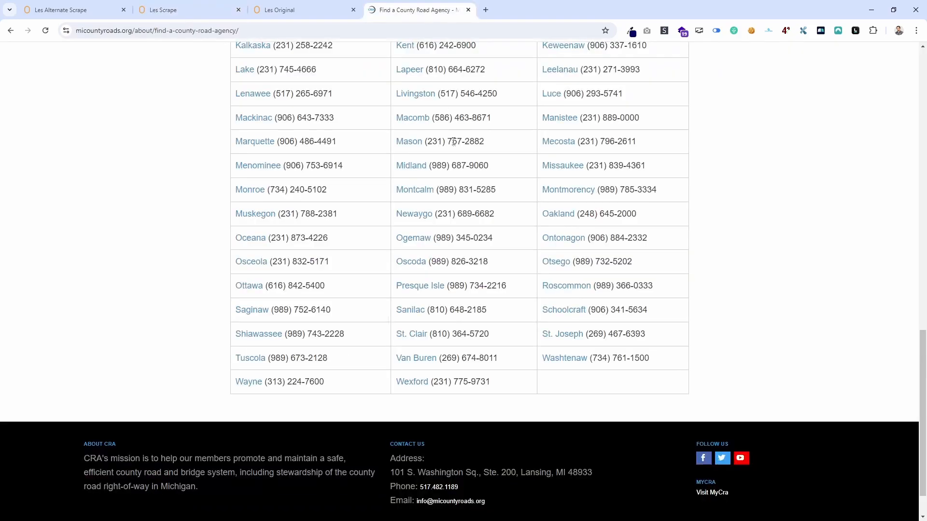
left_click(280, 11)
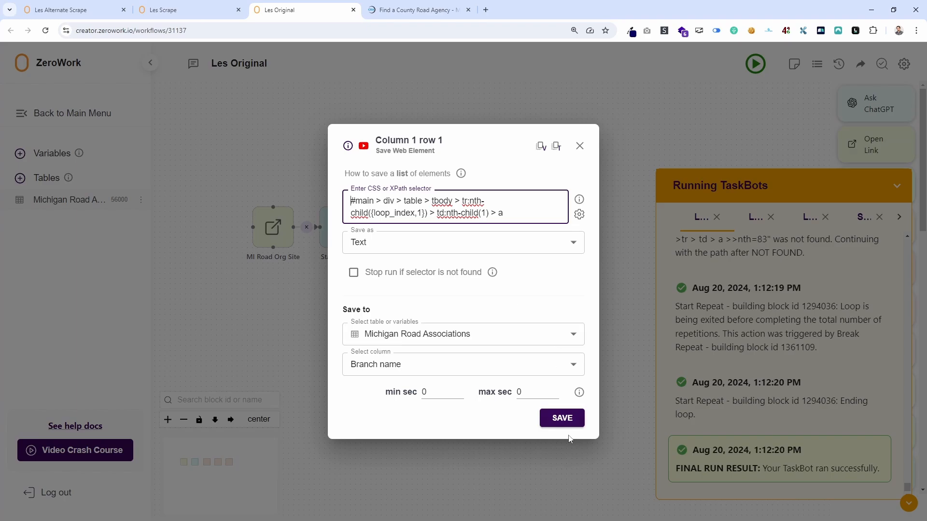
left_click(555, 419)
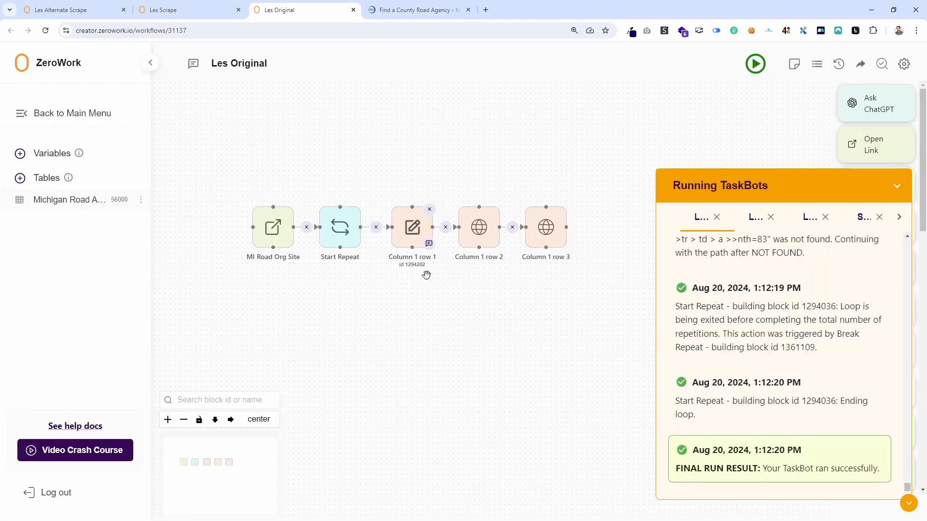
left_click(187, 11)
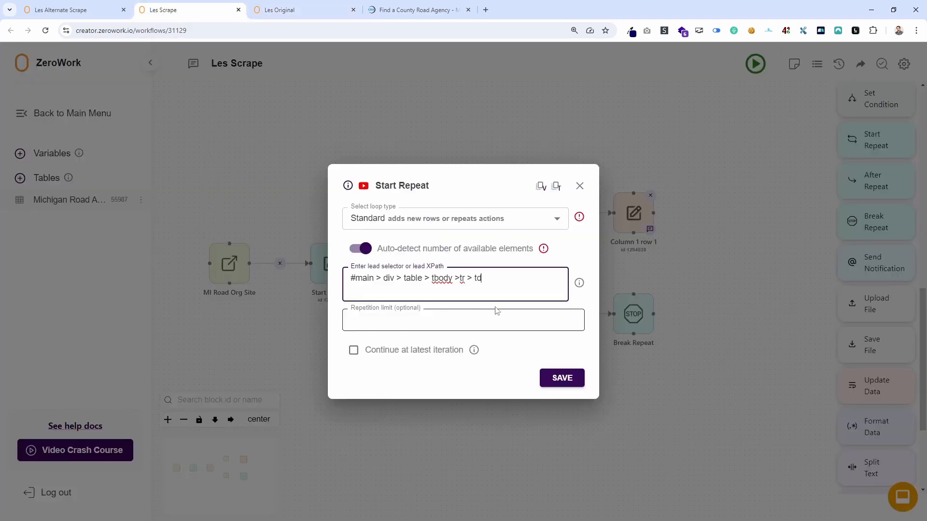
left_click(572, 383)
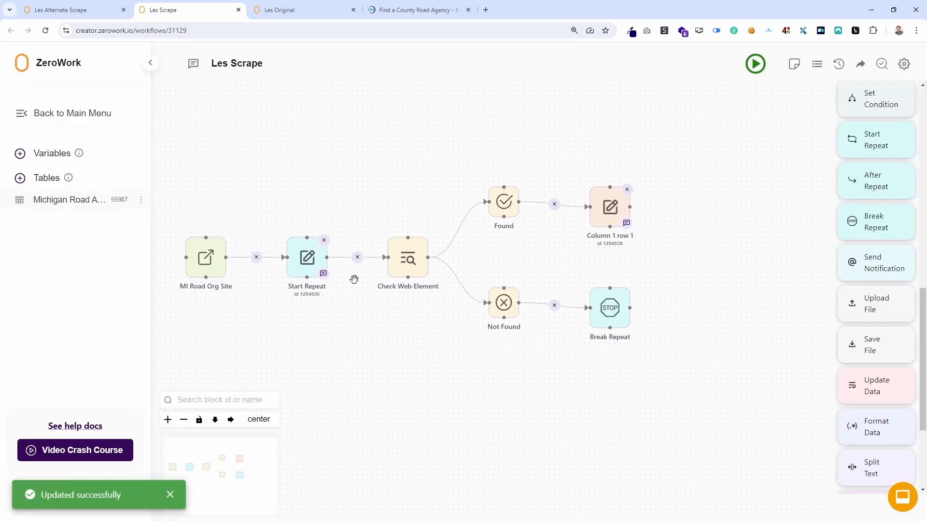
Compare the Start Repeat block's lead selector with the selector in the Check Web Element block.
left_click(309, 263)
left_click_drag(488, 277, 336, 278)
left_click(580, 186)
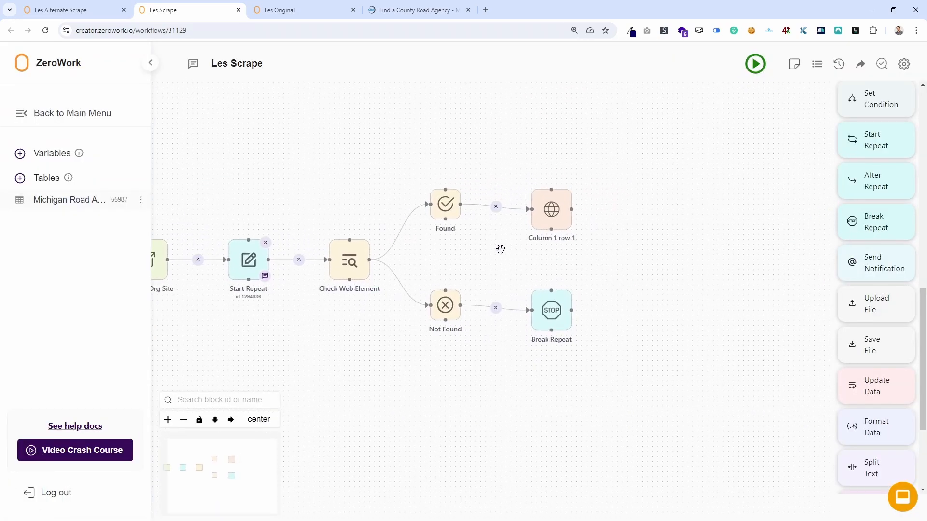
left_click(343, 264)
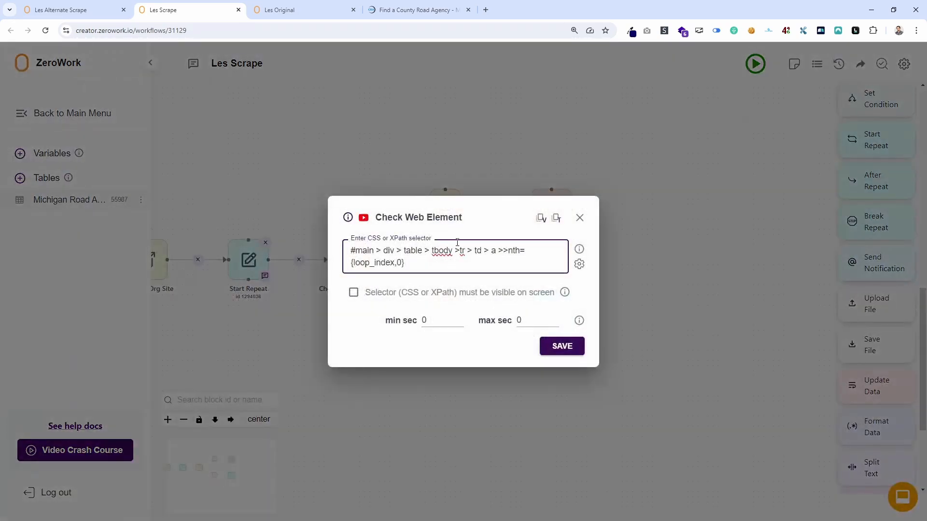
left_click(579, 219)
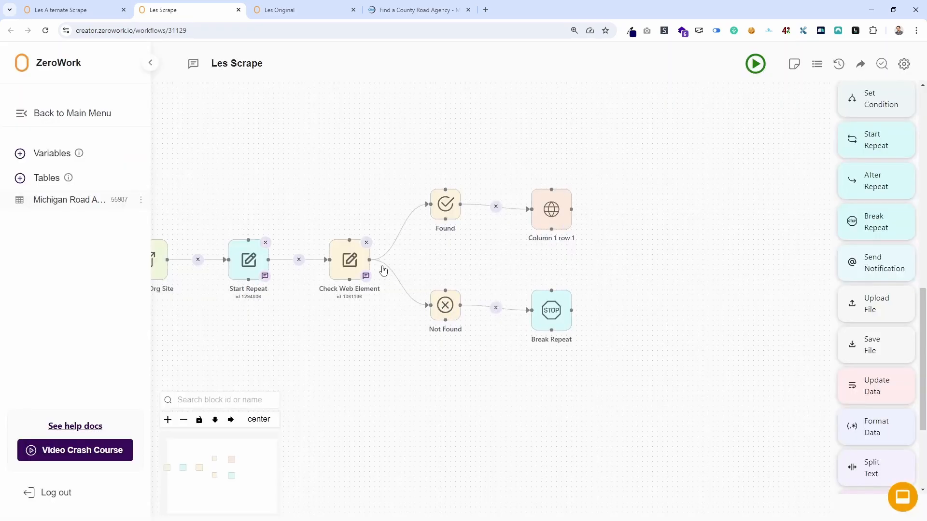
Replace the Check Web Element and Break Repeat blocks with a direct connection from Start Repeat to Column 1 row 1, auto-aligned horizontally.
left_click(367, 244)
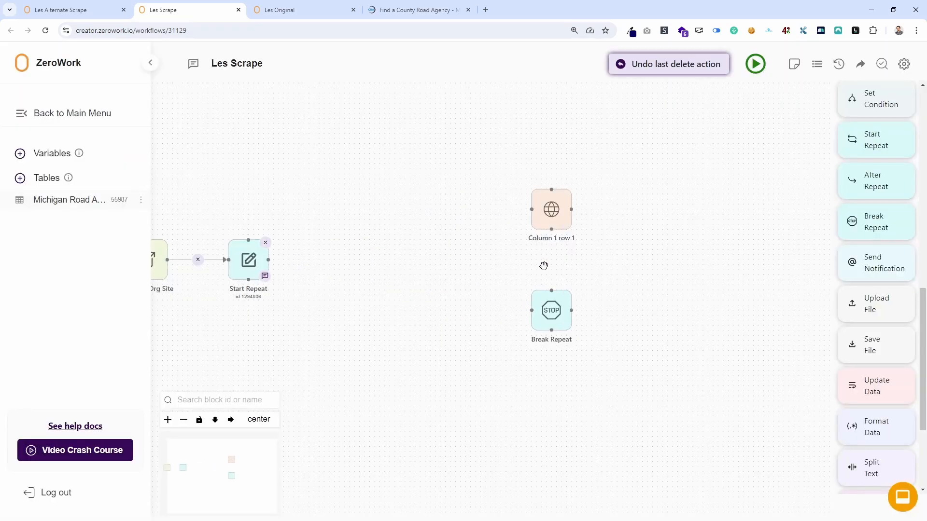
left_click(568, 293)
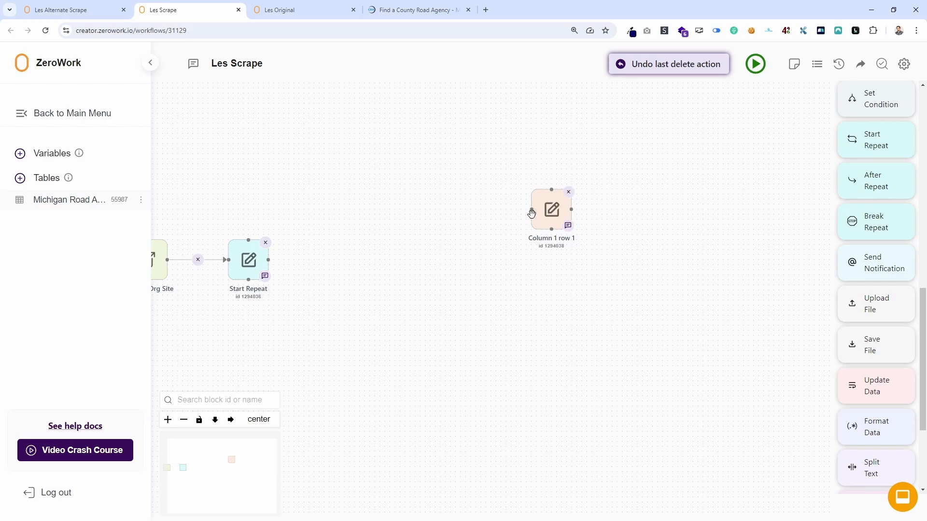
left_click_drag(531, 210, 268, 260)
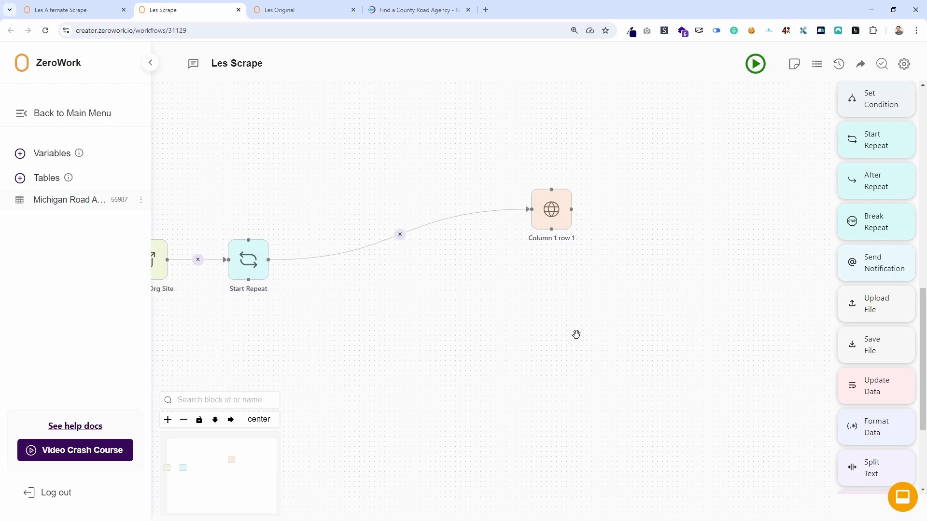
left_click_drag(363, 317, 590, 266)
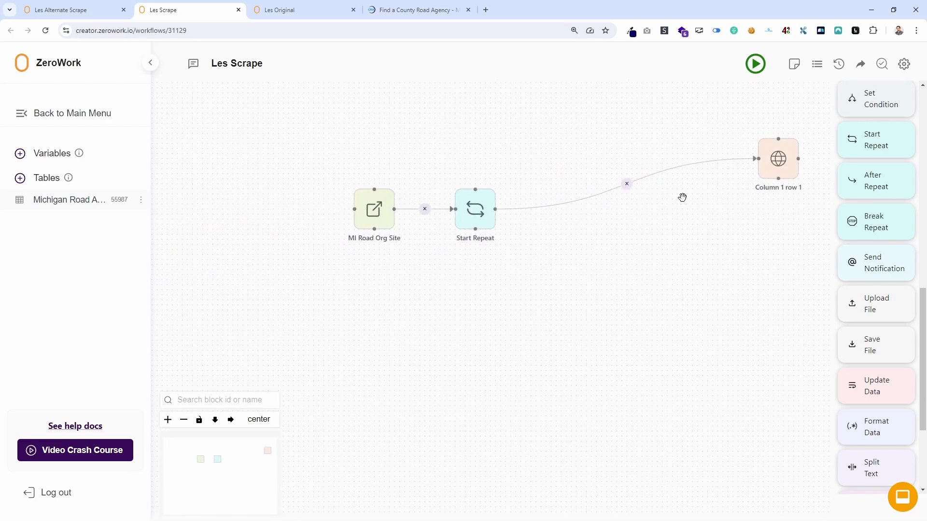
left_click(230, 420)
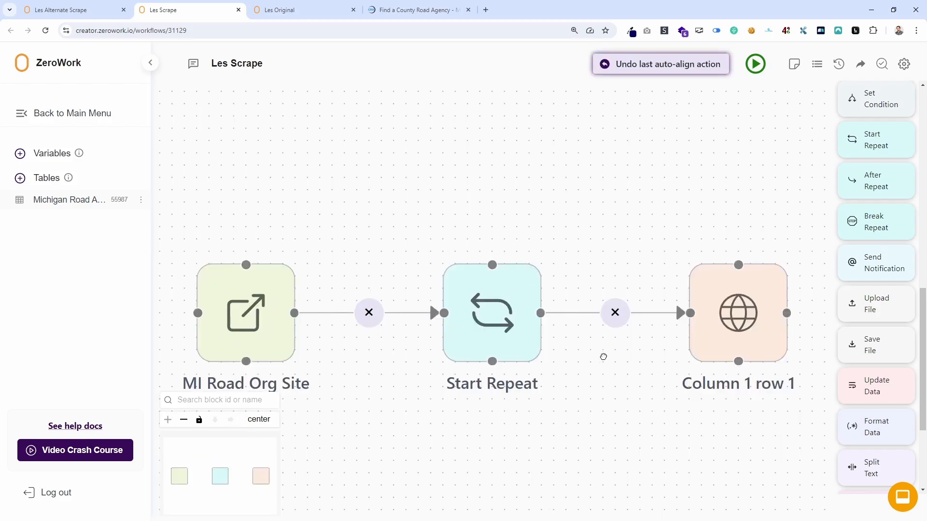
Review the Start Repeat lead selector and the Column 1 row 1 block's selector and save settings.
left_click(392, 327)
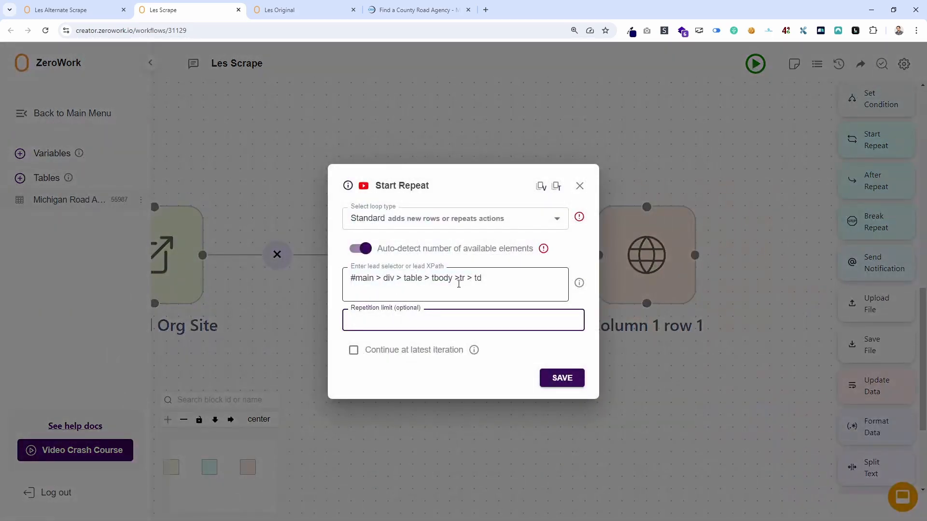
left_click(580, 186)
left_click(647, 261)
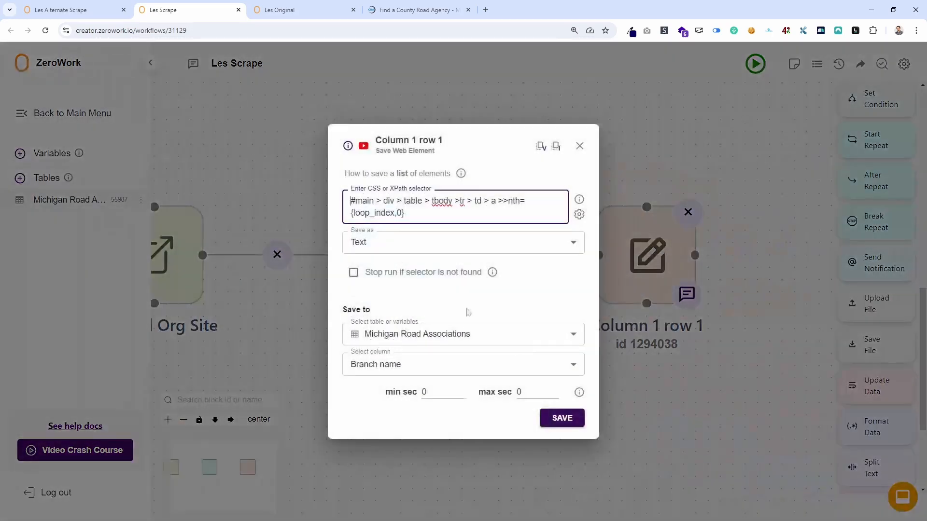
left_click(580, 146)
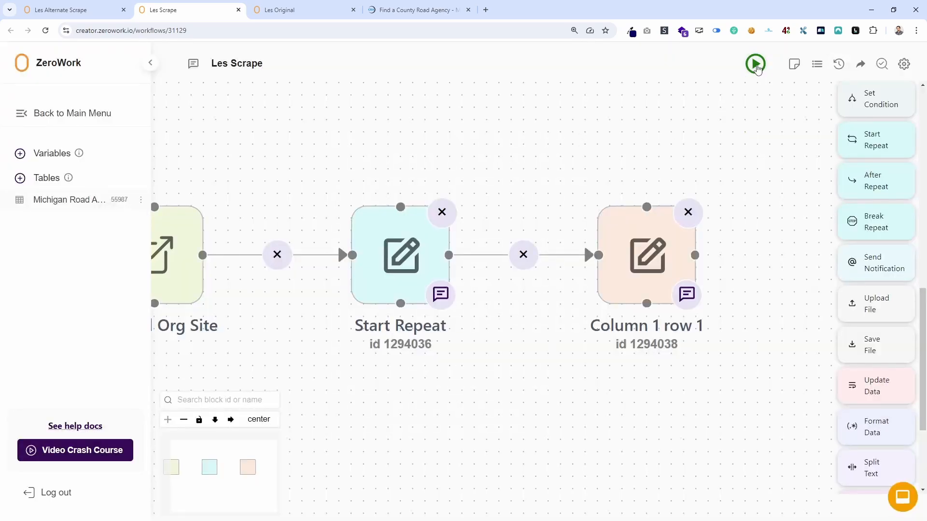
Run the Les Scrape TaskBot and move its browser window into view.
left_click(756, 65)
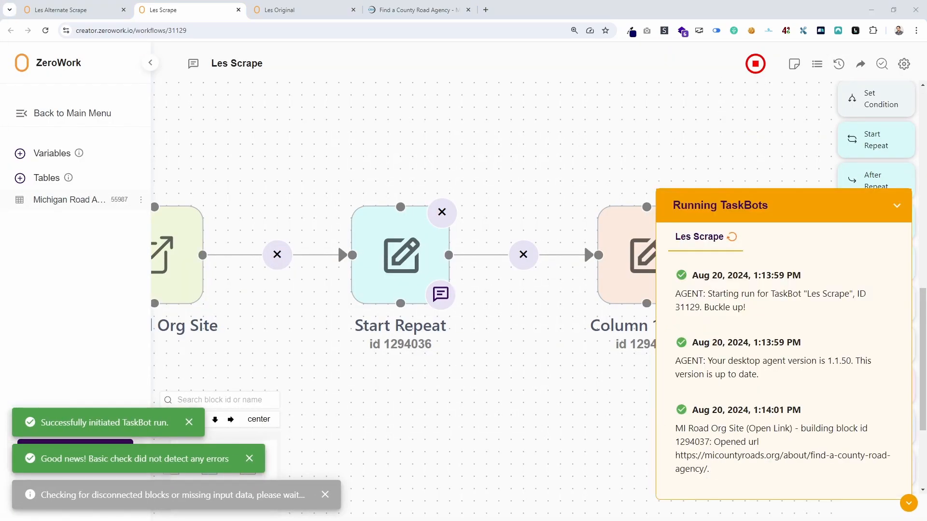
left_click_drag(0, 97, 144, 96)
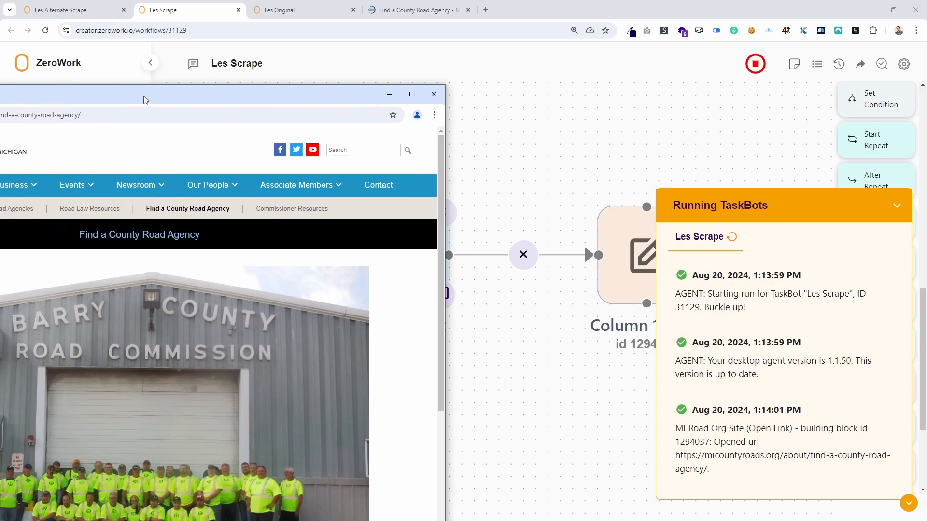
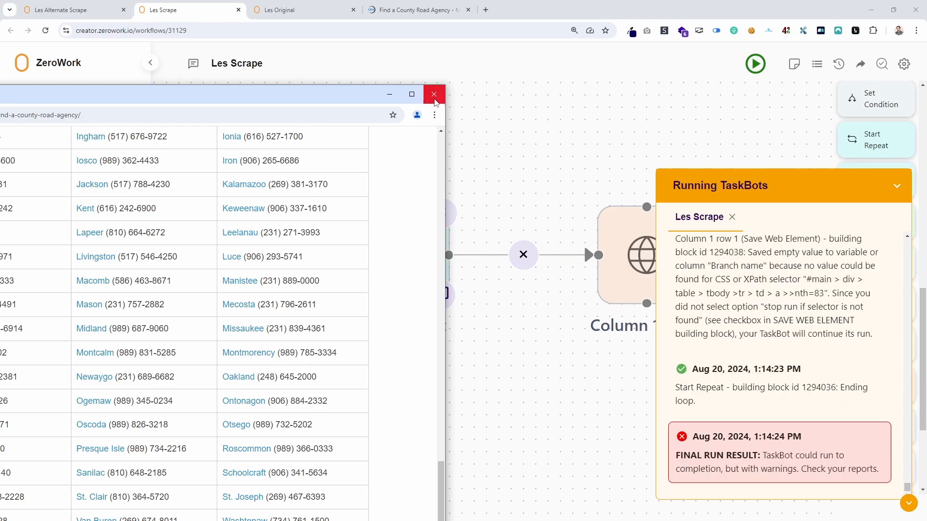
Close the TaskBot's browser window and examine the selector index in the run log's empty-value warning.
left_click(434, 94)
scroll(819, 377, "up", 2)
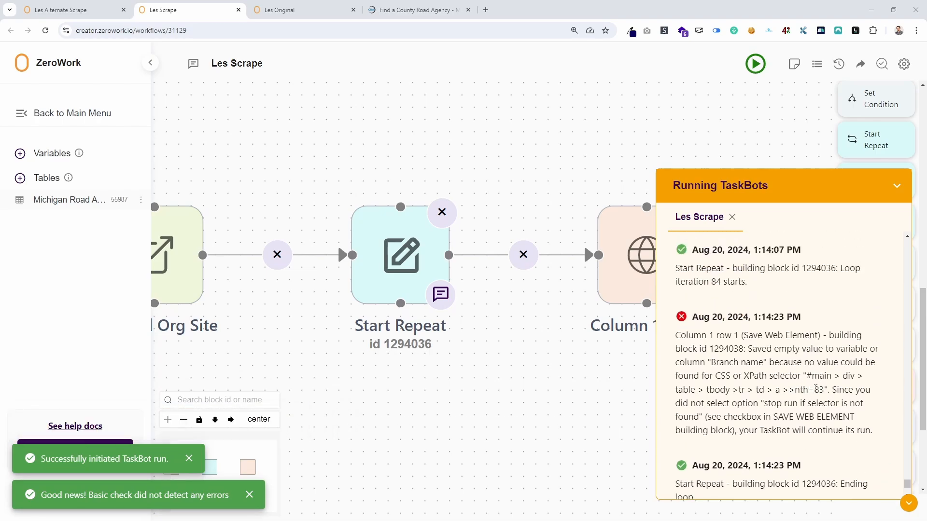
left_click_drag(815, 390, 824, 390)
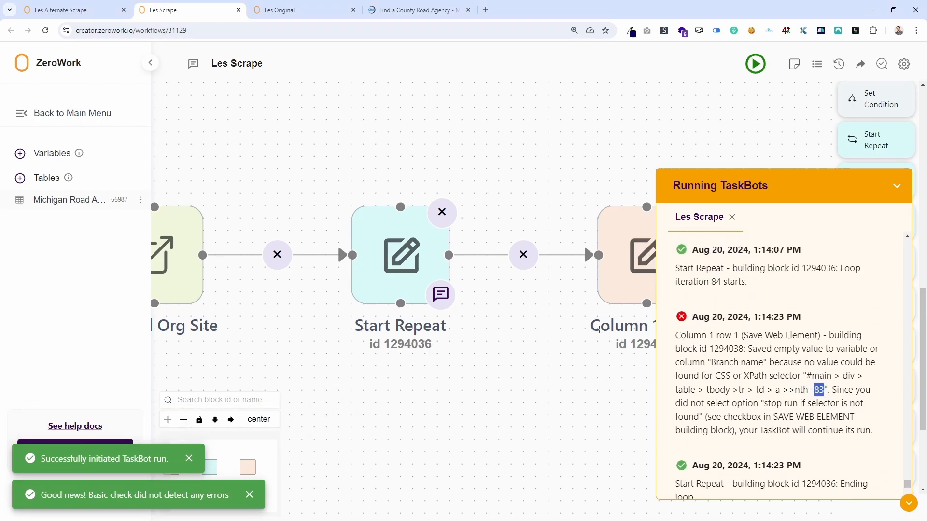
Review the scraped branch names in the Michigan Road Associations table through the last row on page 2.
left_click(87, 196)
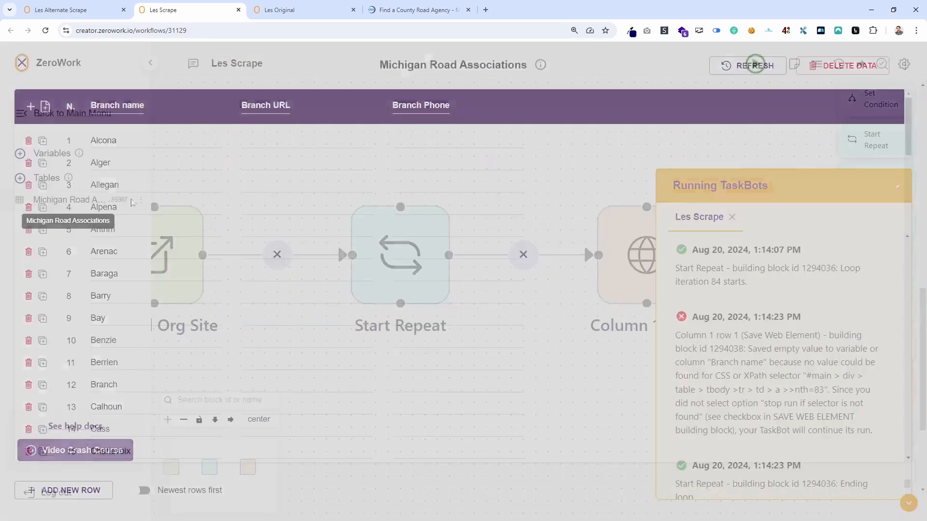
scroll(290, 290, "down", 20)
scroll(243, 314, "down", 12)
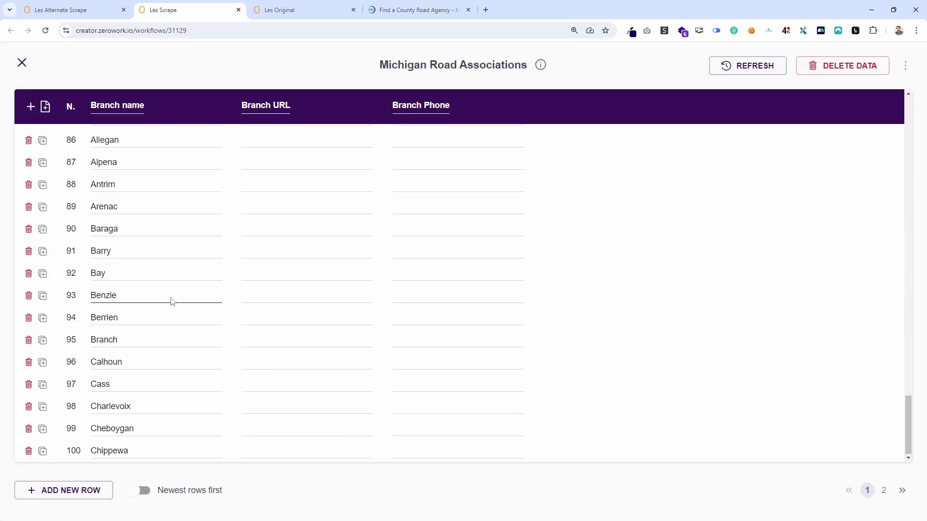
left_click(884, 490)
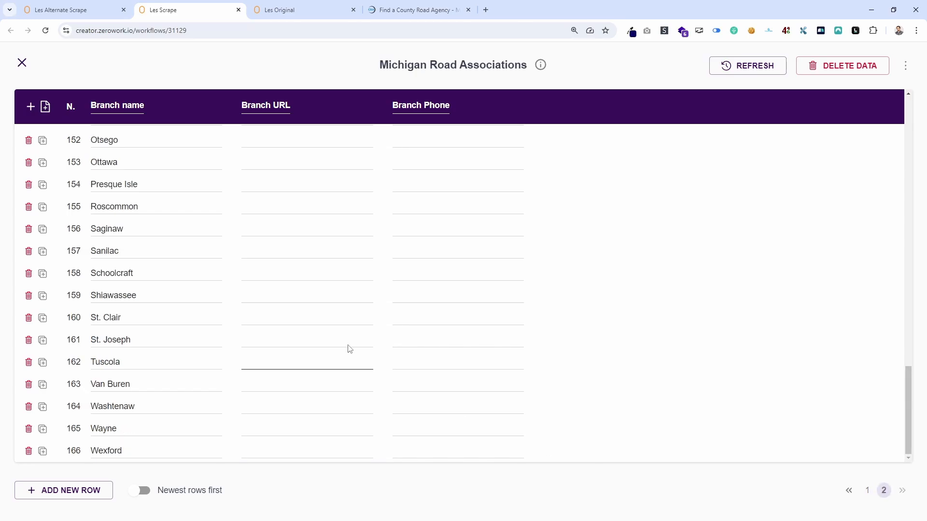
left_click_drag(124, 451, 71, 451)
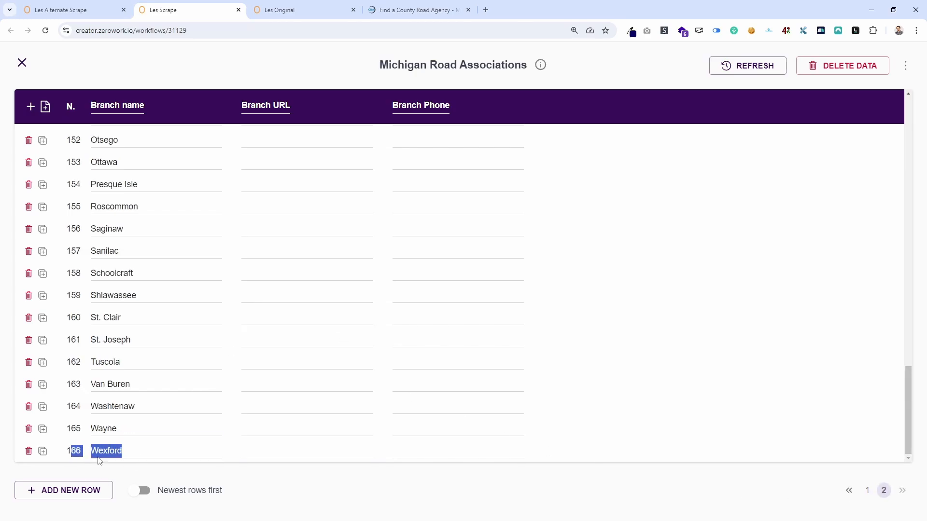
Delete all data from the Michigan Road Associations table and return to the workflow.
left_click(799, 69)
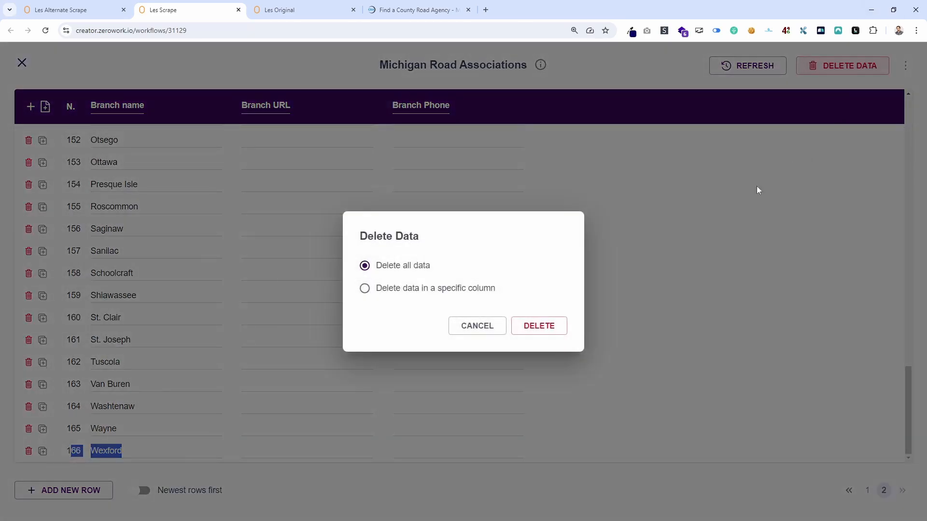
left_click(551, 326)
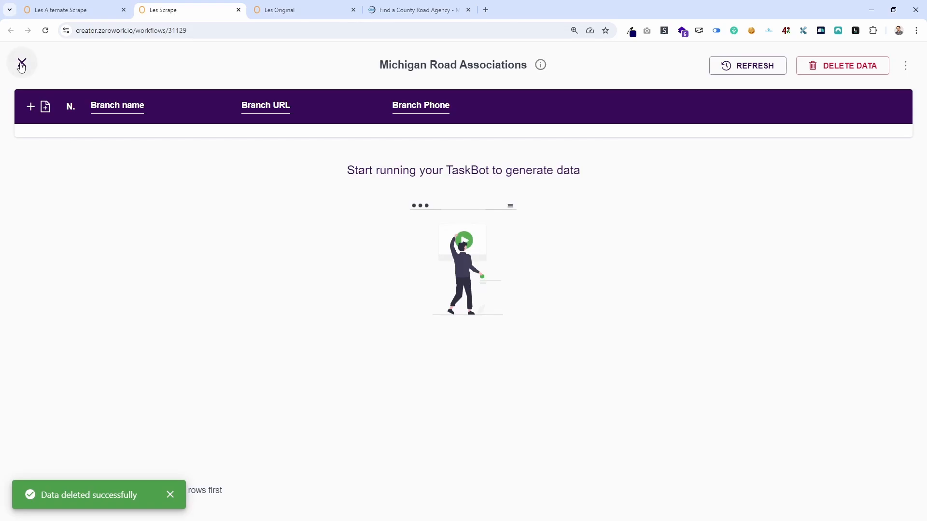
left_click(22, 63)
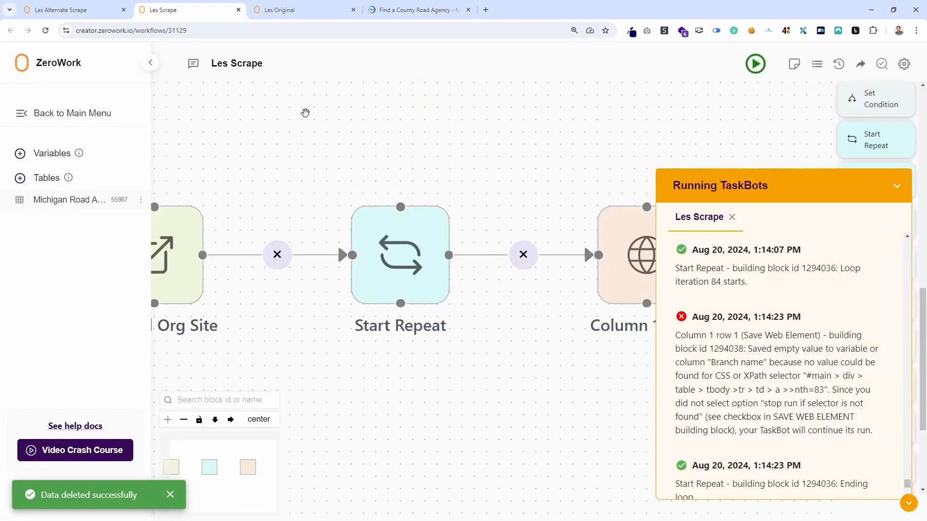
Open the Start Repeat block's settings and examine its full lead selector.
left_click_drag(354, 176, 397, 143)
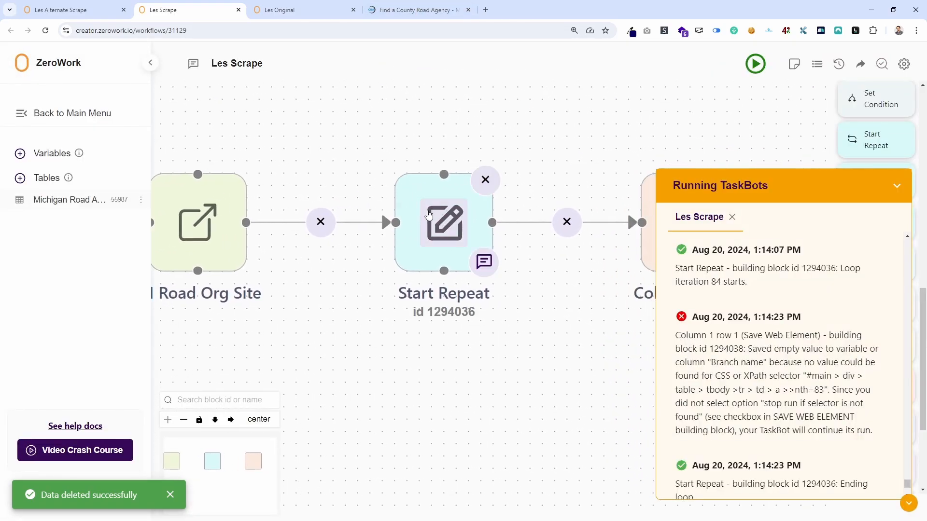
left_click(428, 214)
left_click_drag(483, 279, 448, 278)
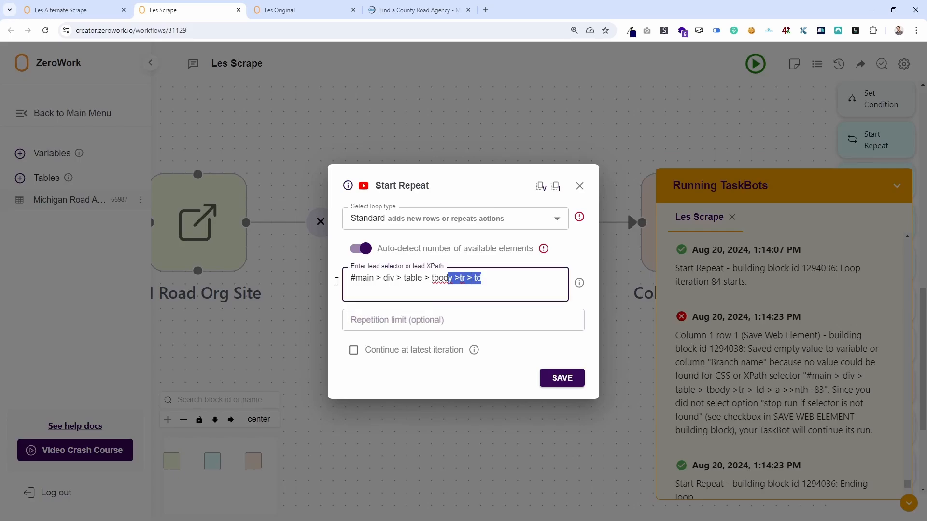
key("ctrl+a")
Inspect the empty last table cell's markup on the county road agency page, then return to the Les Scrape workflow.
left_click(413, 9)
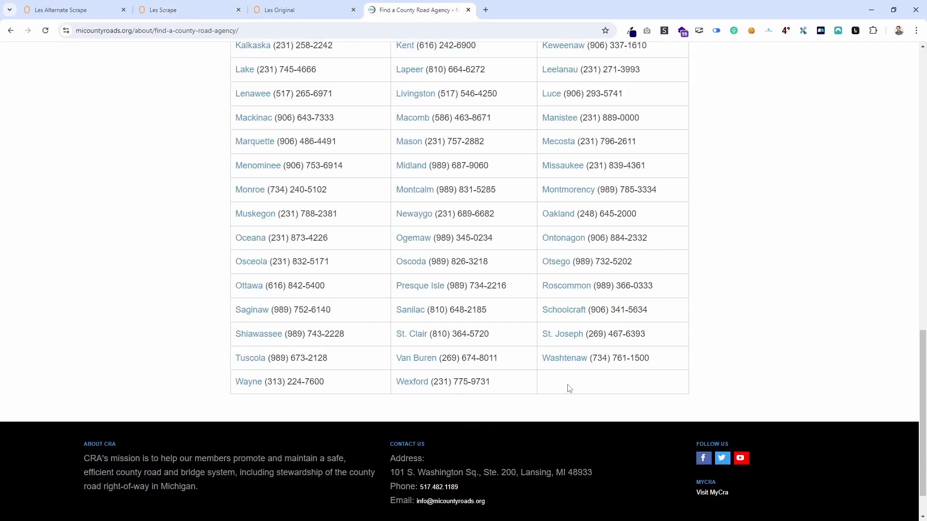
right_click(616, 385)
left_click(649, 382)
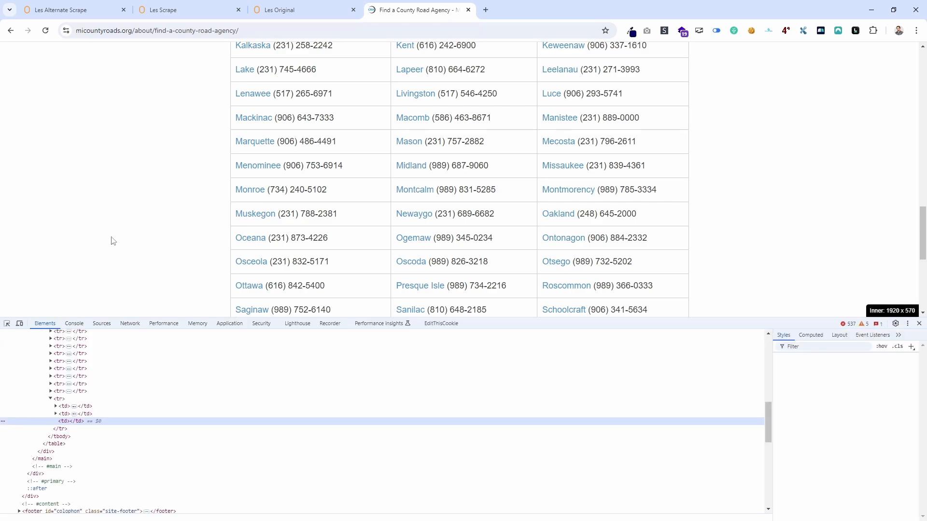
scroll(135, 214, "down", 4)
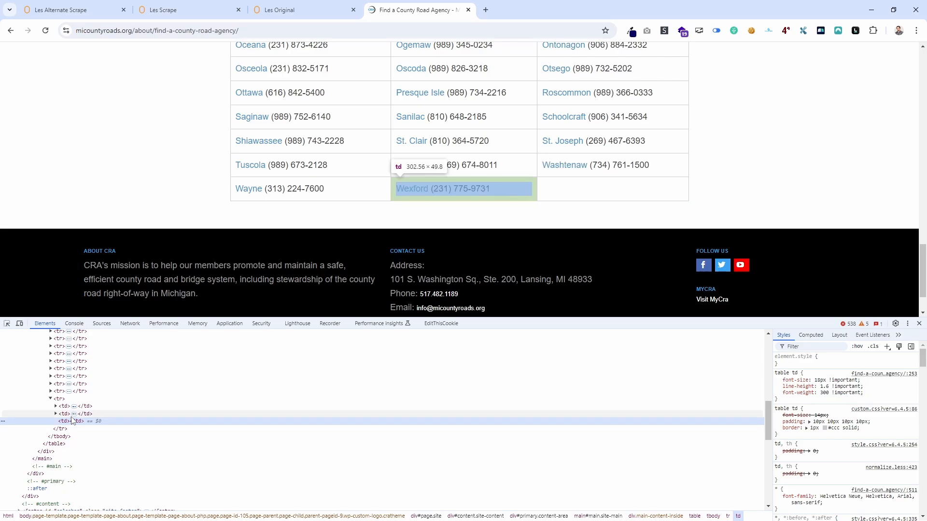
left_click(344, 8)
left_click(185, 4)
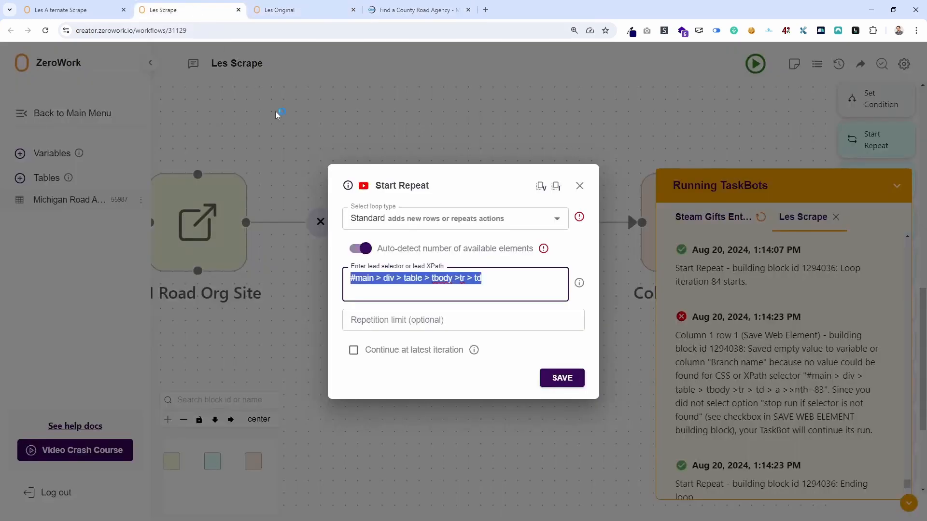
Set the Start Repeat lead selector to "#main > div > table > tbody >tr > td > a", save it, and check the Michigan Road Associations table.
left_click(492, 282)
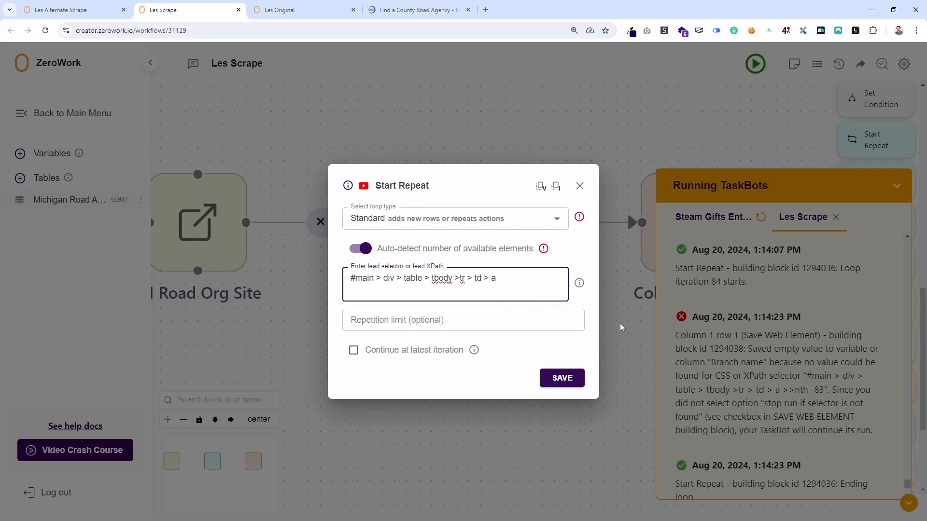
left_click(561, 378)
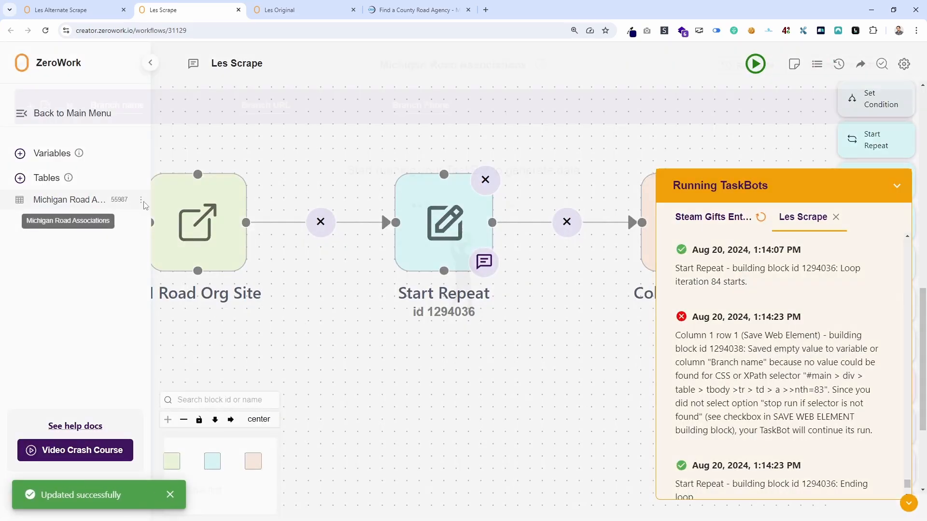
left_click(73, 199)
left_click(22, 62)
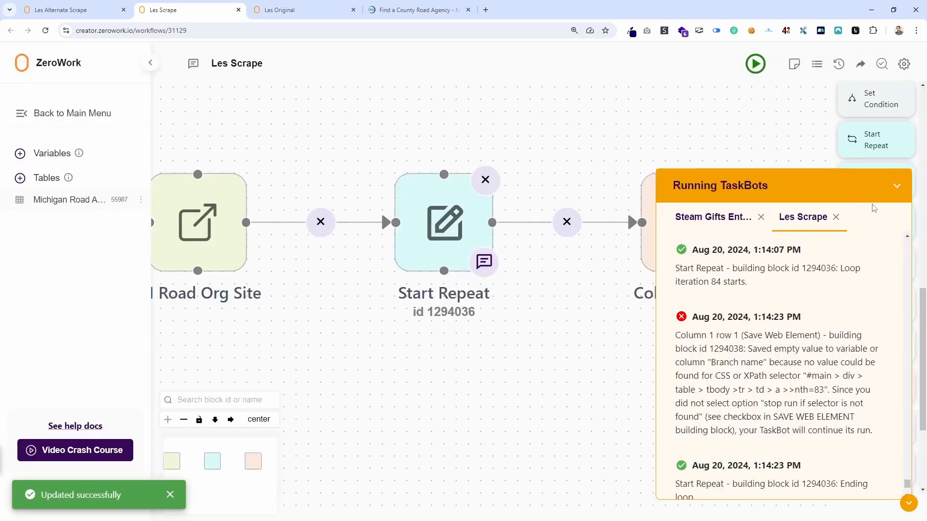
Run the Les Scrape TaskBot, follow its log to the final result, and collapse the running TaskBots view.
left_click(896, 191)
scroll(864, 299, "up", 8)
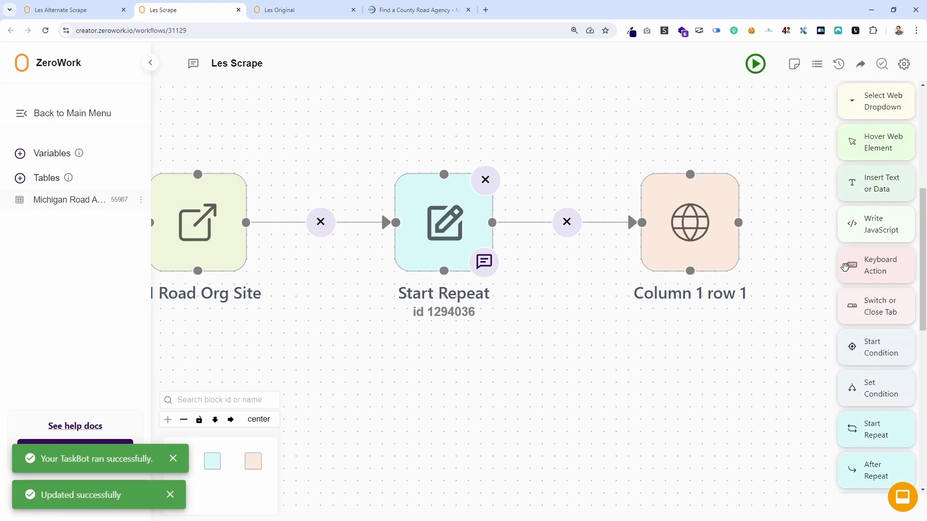
scroll(922, 252, "up", 4)
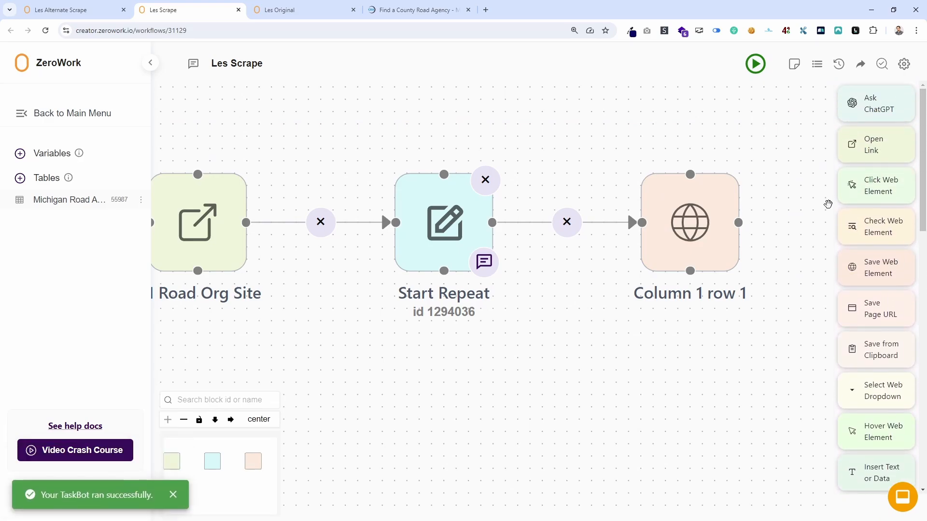
left_click(756, 63)
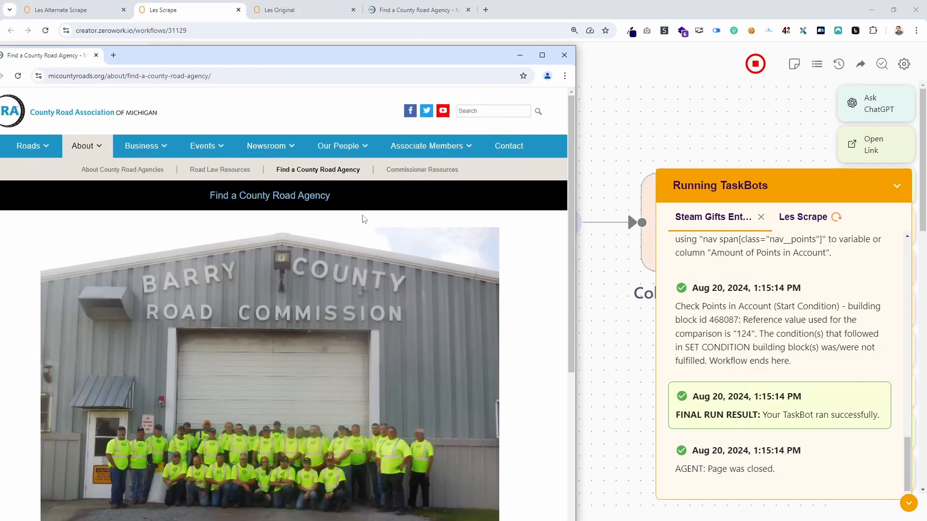
left_click(800, 218)
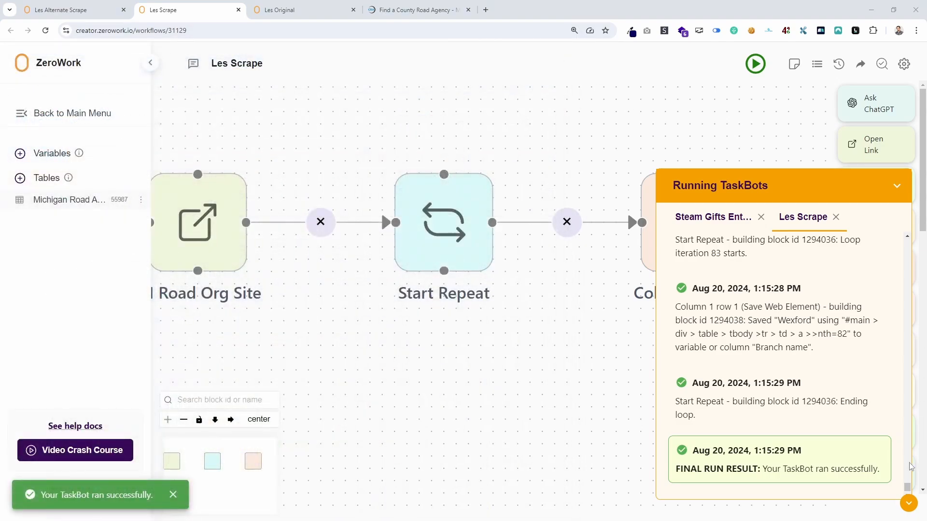
left_click(909, 504)
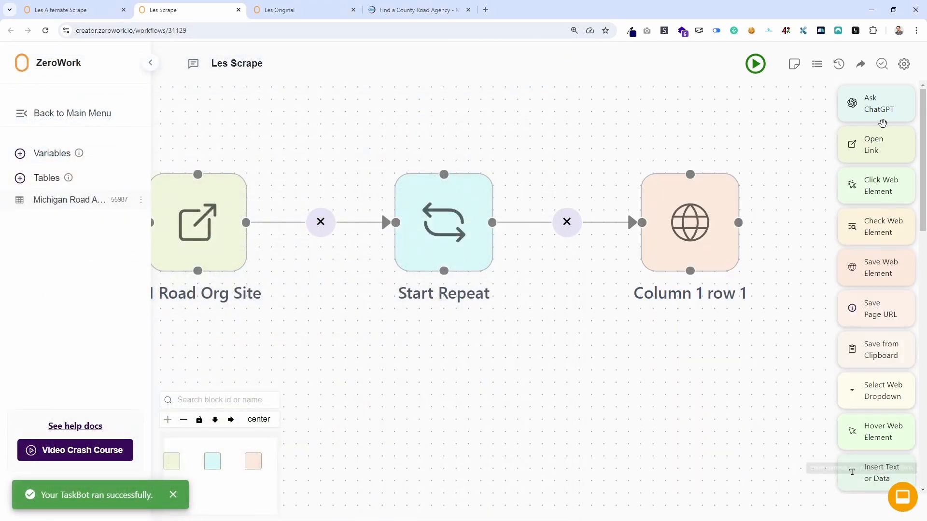
Examine the loop set-up entry and its lead selector in the logs of the 1:15 PM run report.
left_click(817, 63)
left_click(679, 215)
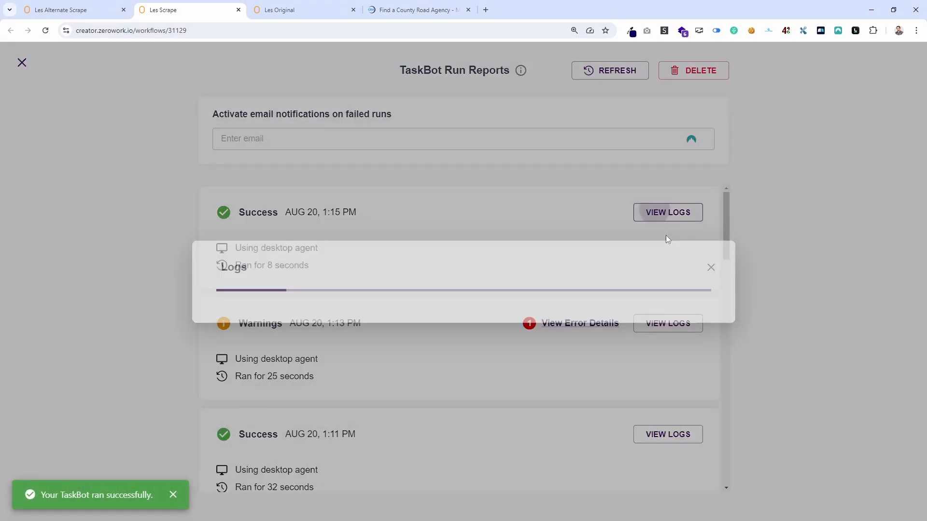
scroll(441, 303, "down", 2)
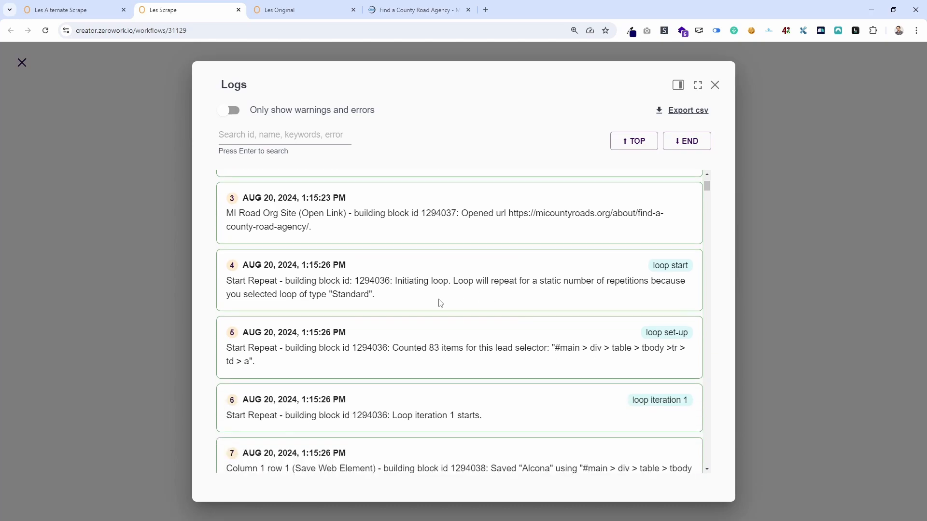
scroll(423, 300, "down", 1)
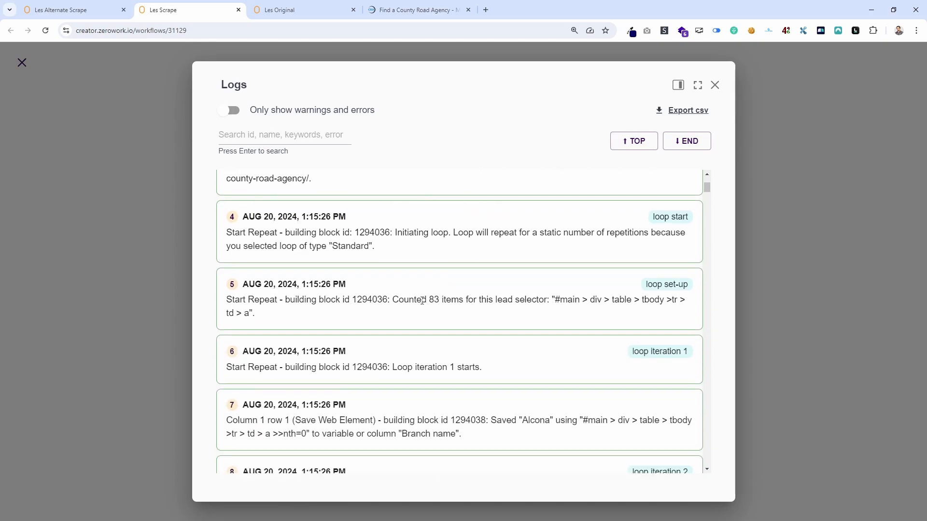
double_click(248, 313)
left_click(715, 85)
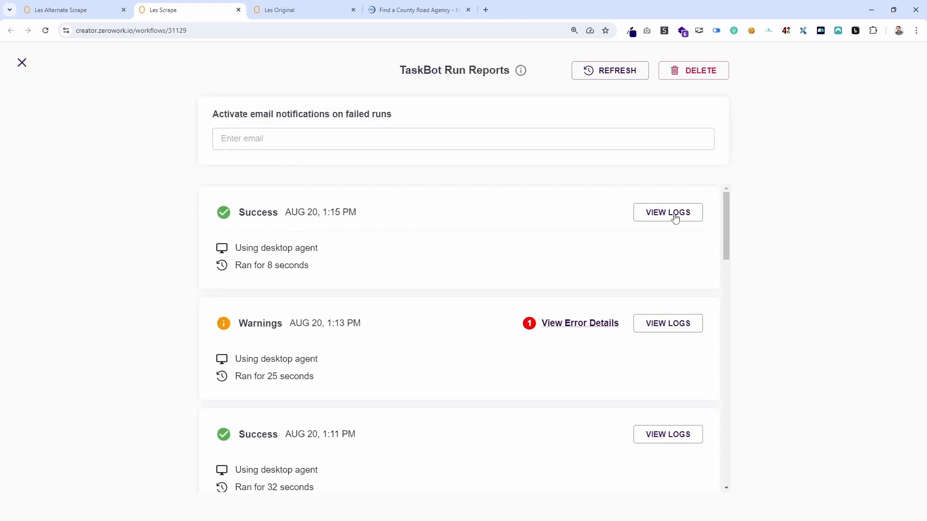
Examine the item count and lead selector in the loop set-up log of the 1:13 PM run with warnings.
left_click(654, 324)
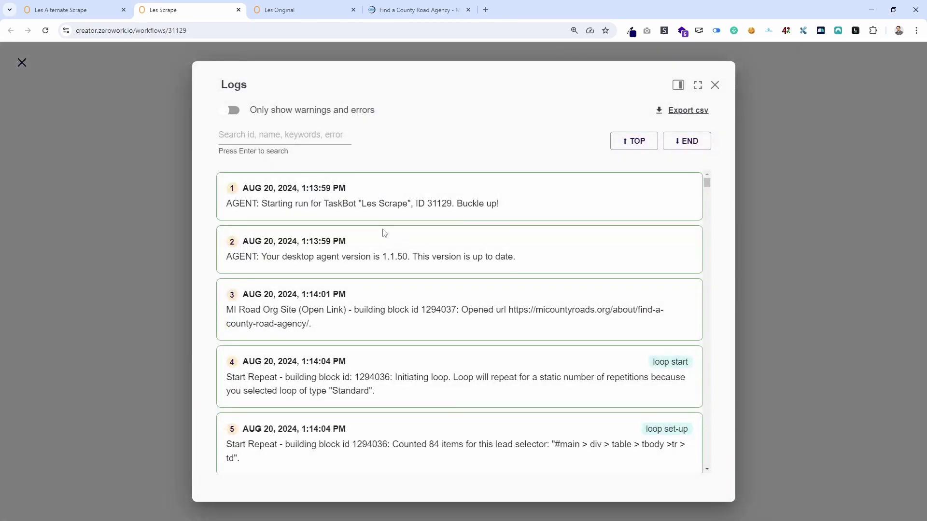
scroll(540, 298, "down", 4)
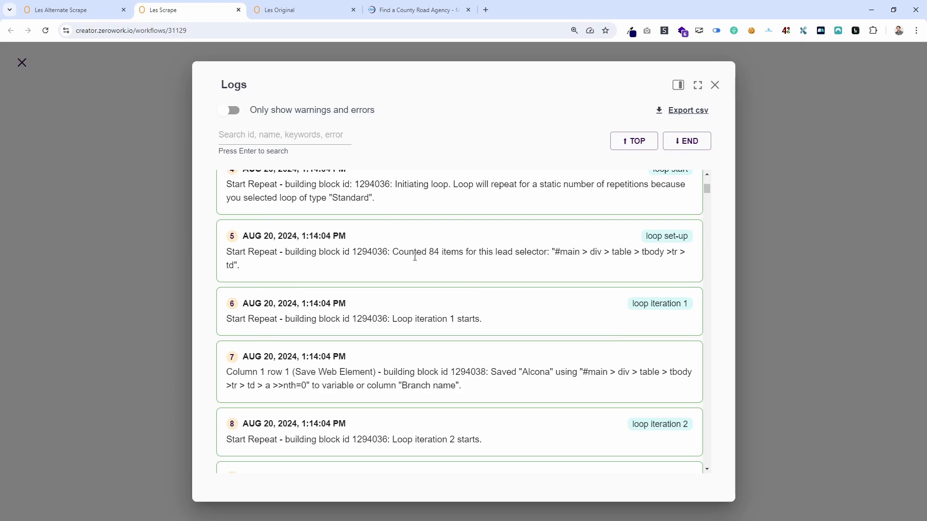
scroll(503, 246, "up", 2)
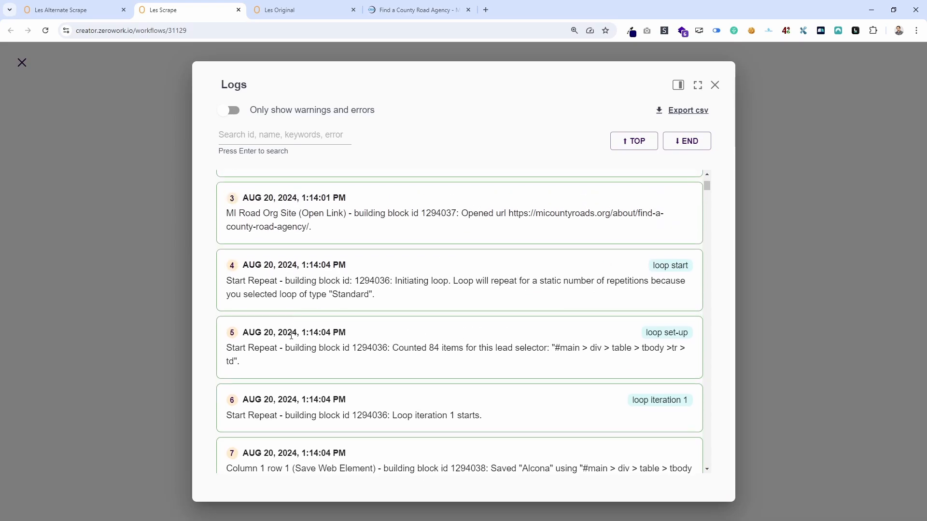
scroll(449, 300, "down", 1)
left_click_drag(429, 299, 483, 302)
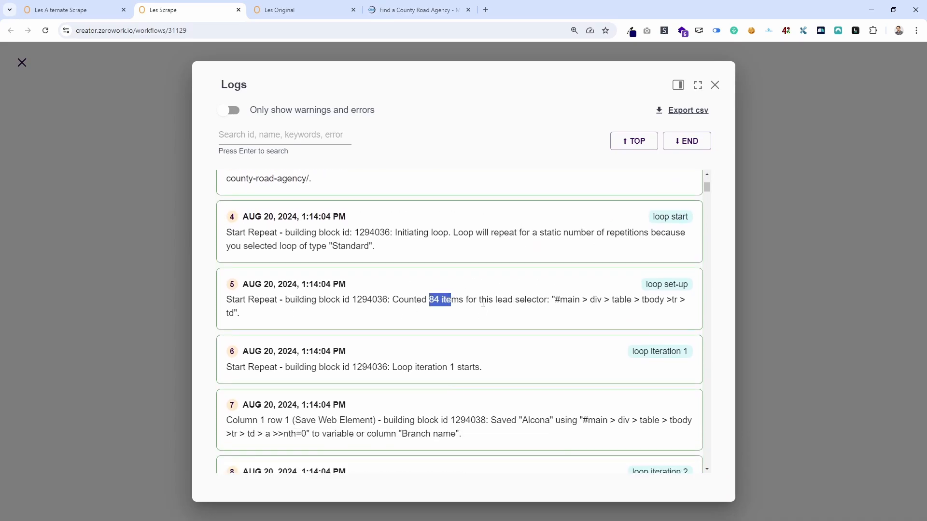
Expand the Wexford cell's markup on the county road agency page to examine its link, then return to the Les Scrape logs.
left_click(425, 10)
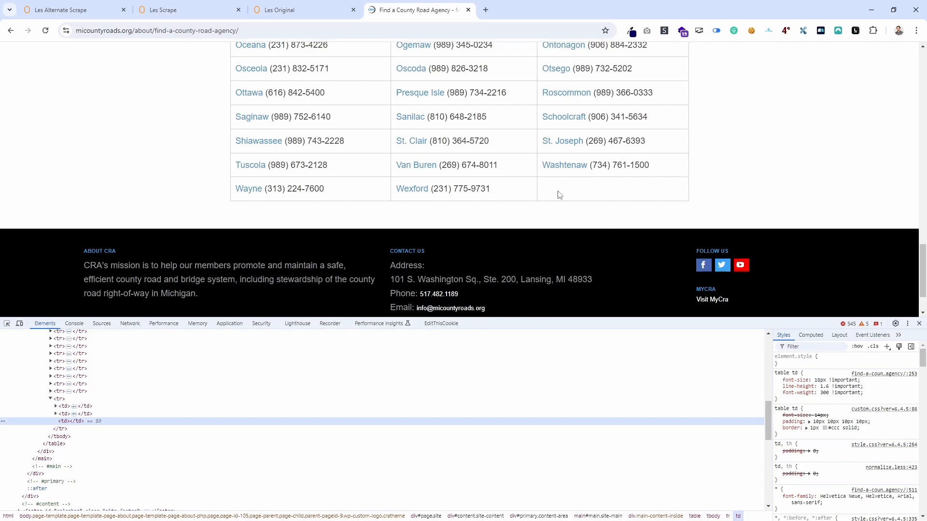
left_click(56, 414)
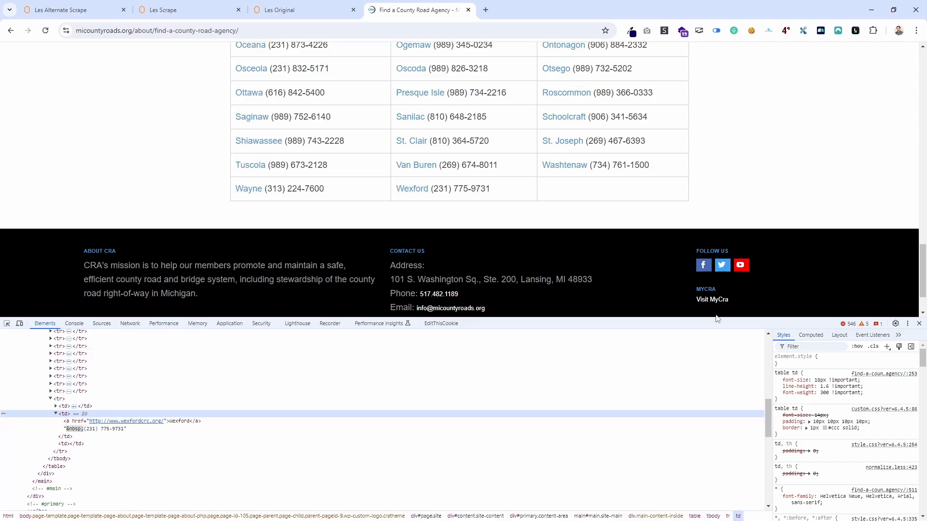
left_click(277, 9)
left_click(212, 11)
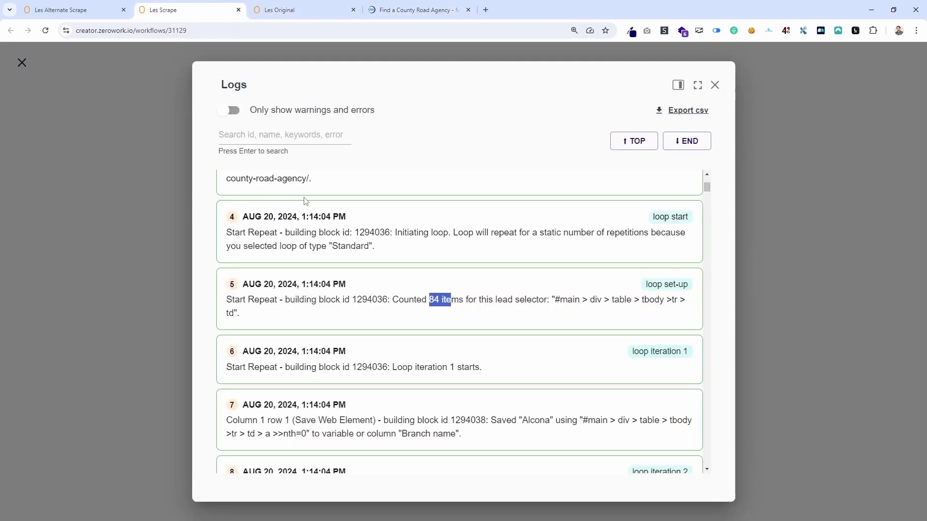
Look over the Les Alternate Scrape and Les Original workflows, and view the Michigan Road Associations table from Les Original.
left_click(58, 12)
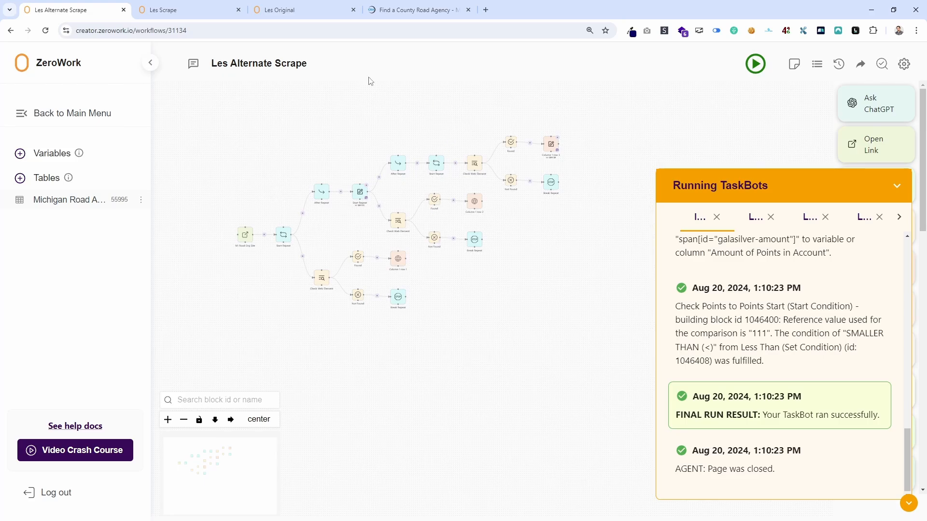
left_click(285, 9)
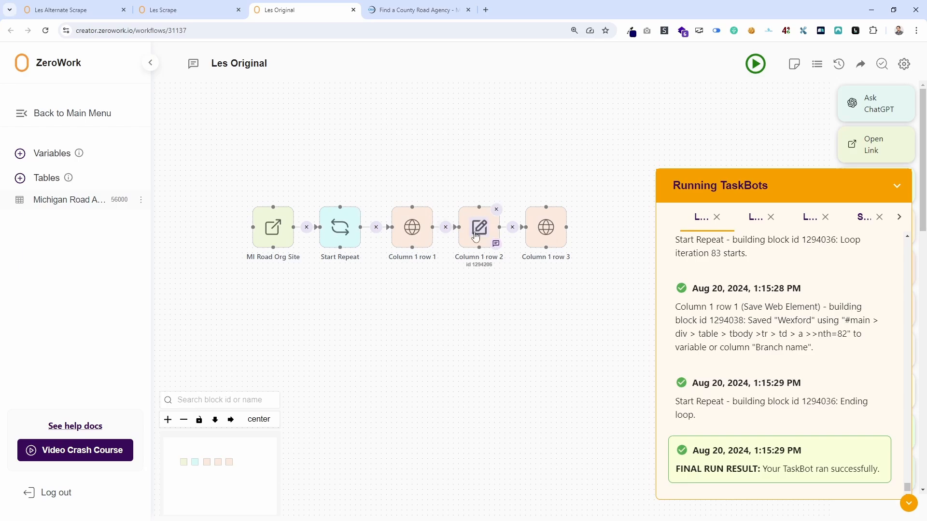
left_click(68, 208)
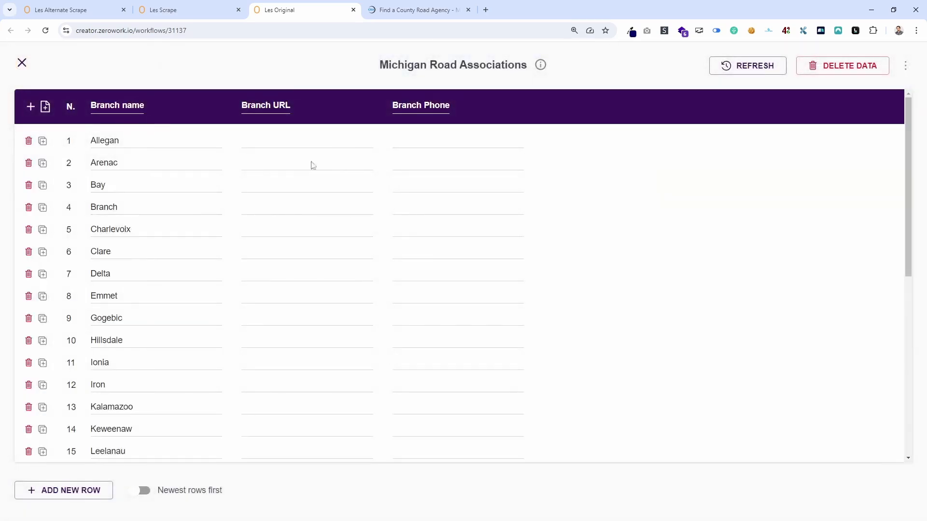
left_click(22, 63)
Return to Les Scrape and close its logs and TaskBot run reports to get back to the workflow canvas.
left_click(162, 10)
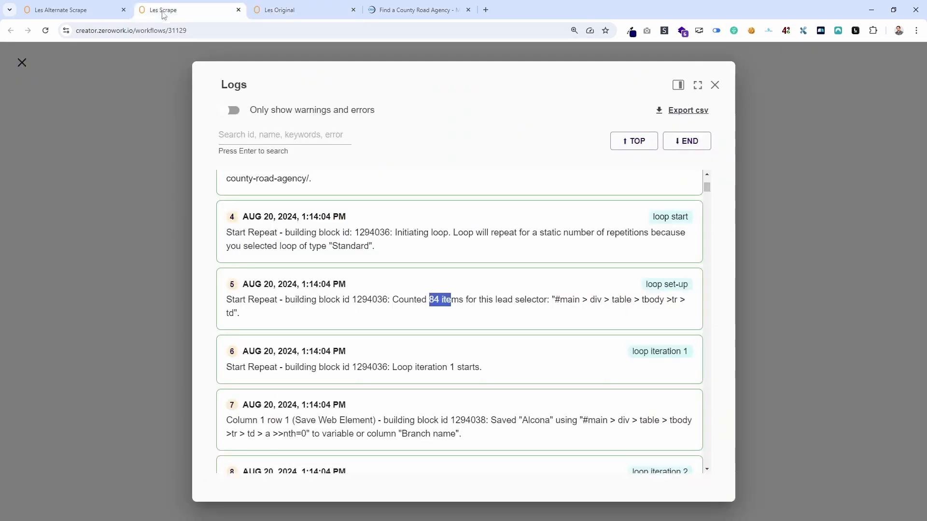
left_click(715, 86)
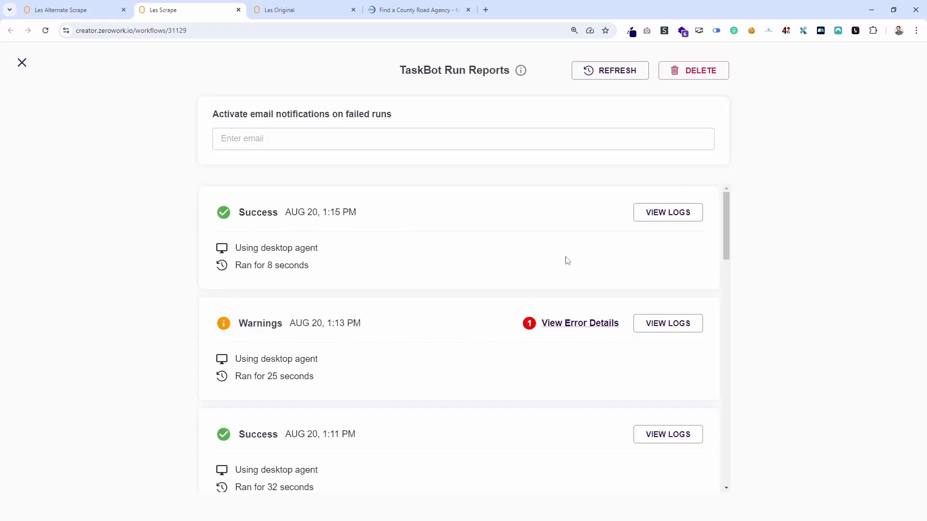
left_click(22, 63)
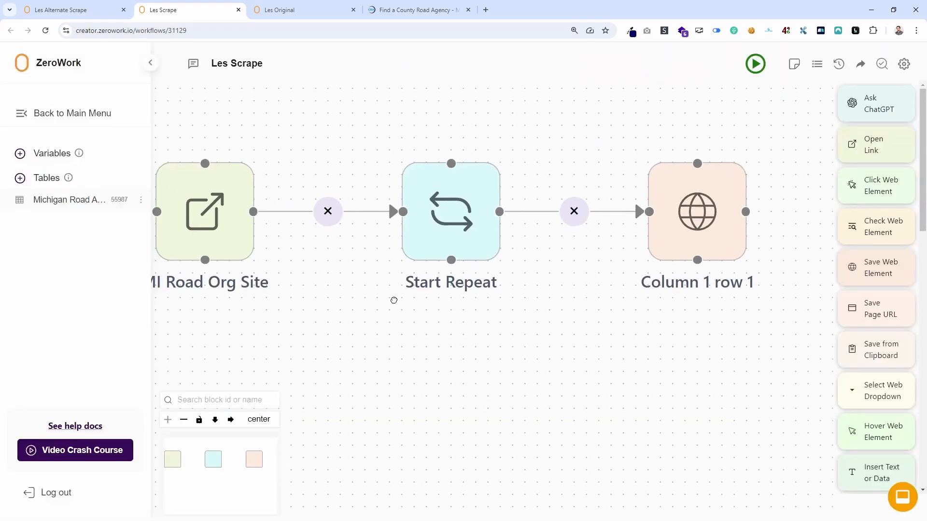
Examine the auto-detect setting and lead selector of the Start Repeat block in Les Scrape, leaving its settings unsaved.
left_click(487, 206)
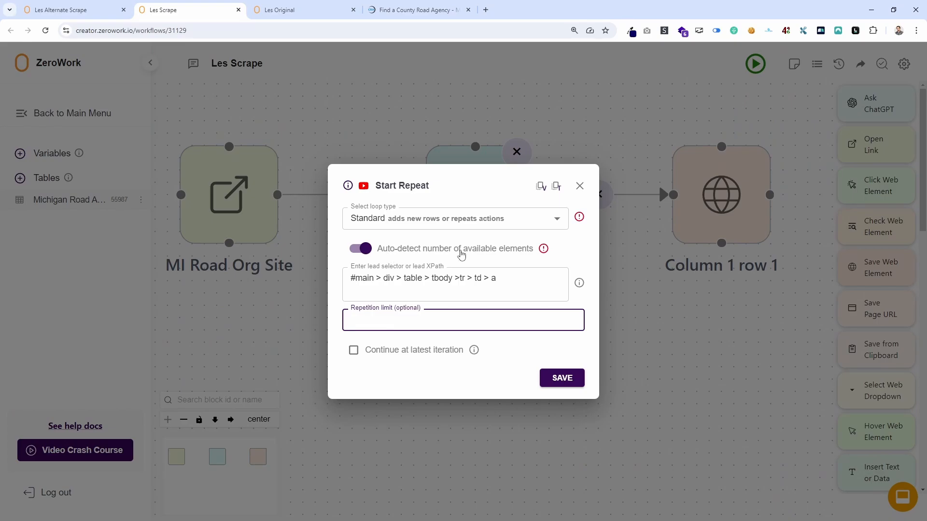
left_click_drag(508, 285, 349, 278)
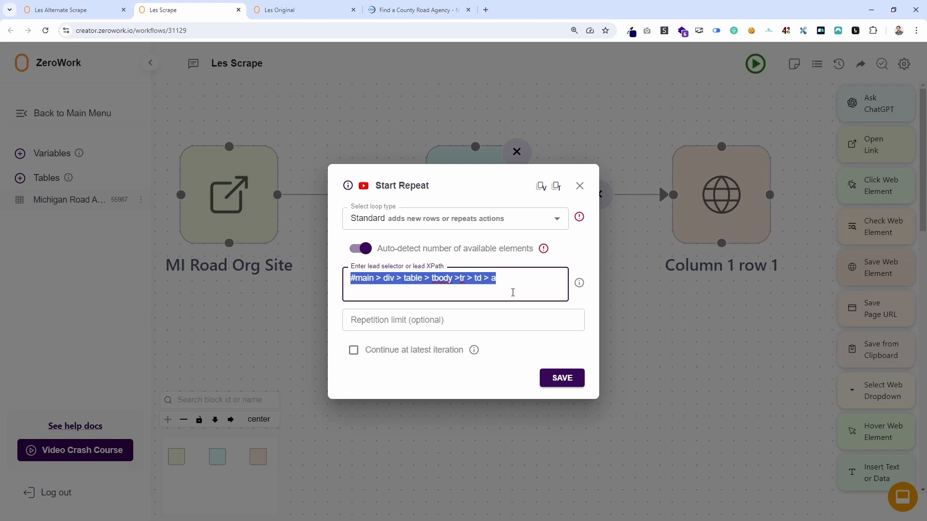
left_click(513, 293)
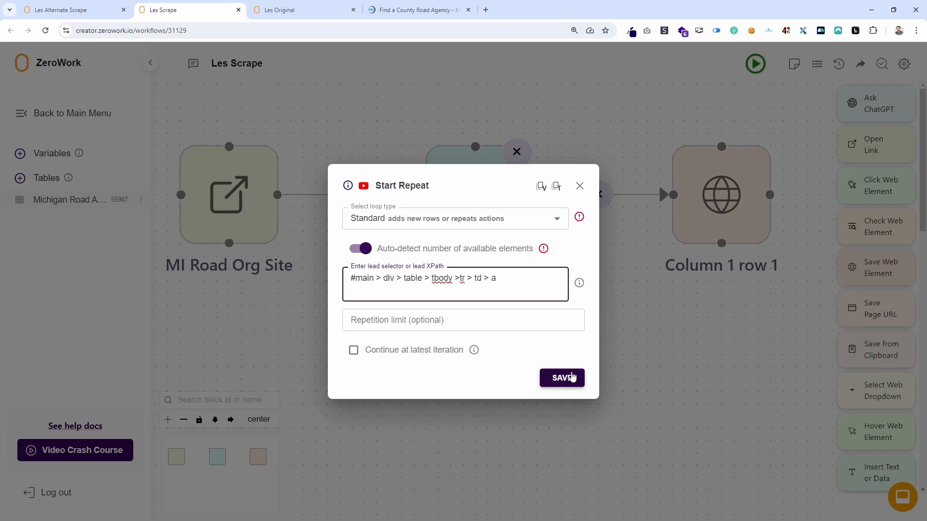
left_click(580, 185)
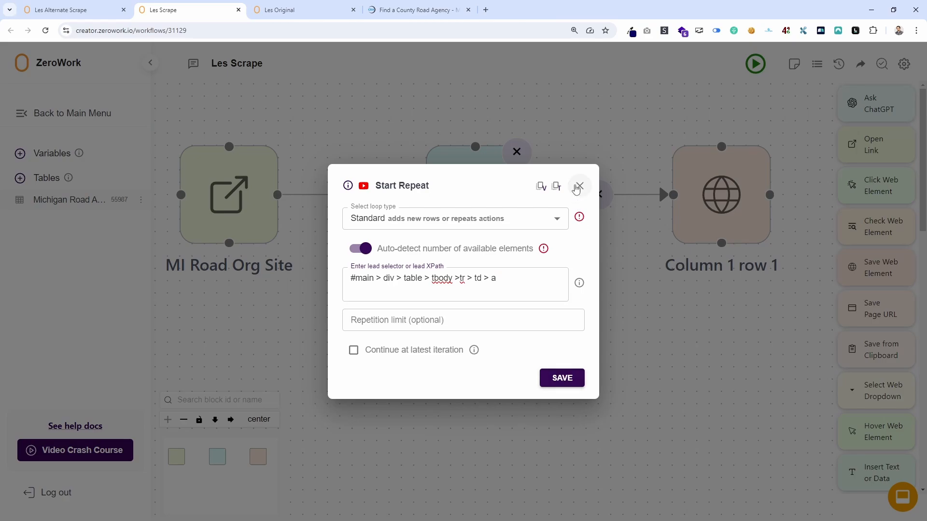
Bring all three Les Scrape blocks into view and recheck the full lead selector in the Start Repeat settings.
left_click_drag(323, 249, 445, 281)
scroll(445, 281, "down", 2)
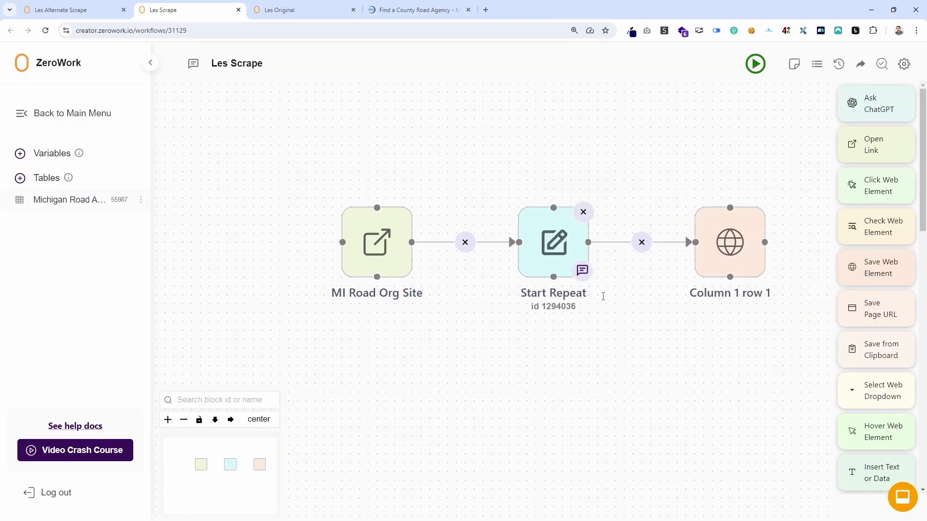
left_click(562, 249)
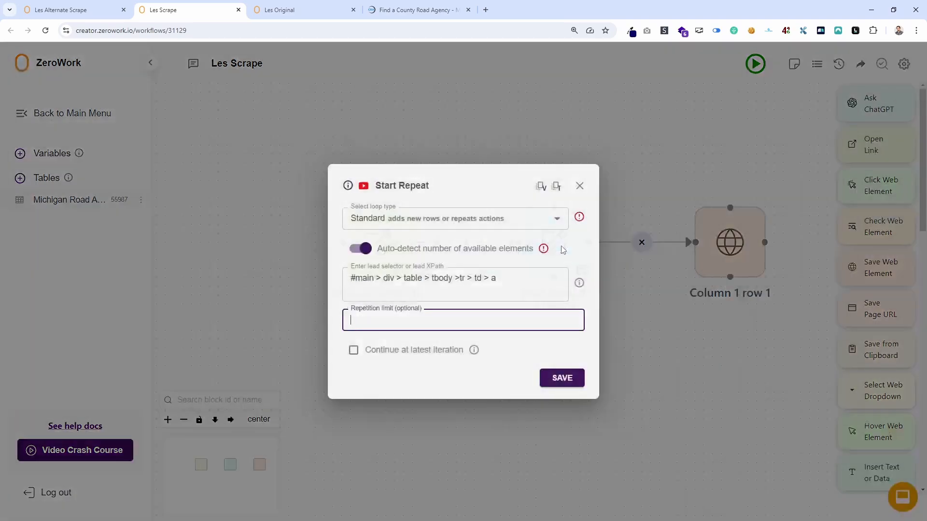
left_click_drag(511, 283, 330, 285)
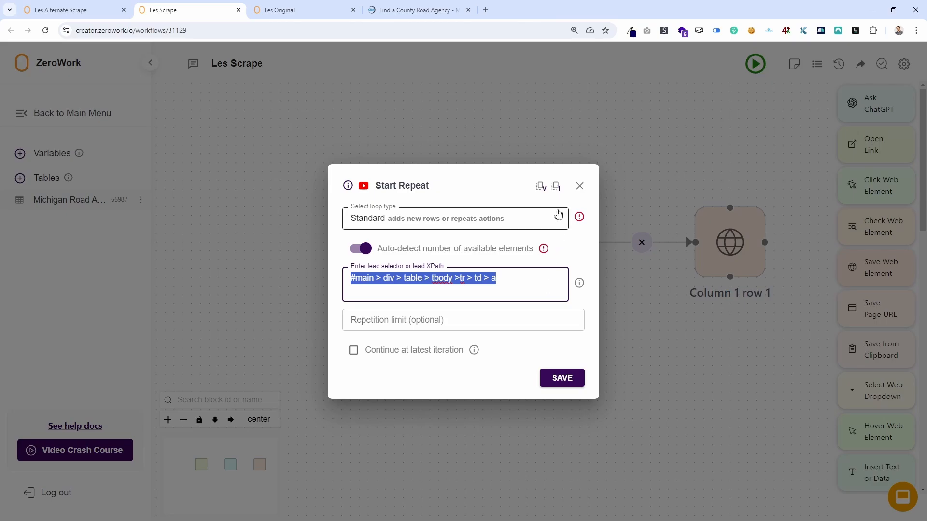
left_click(579, 186)
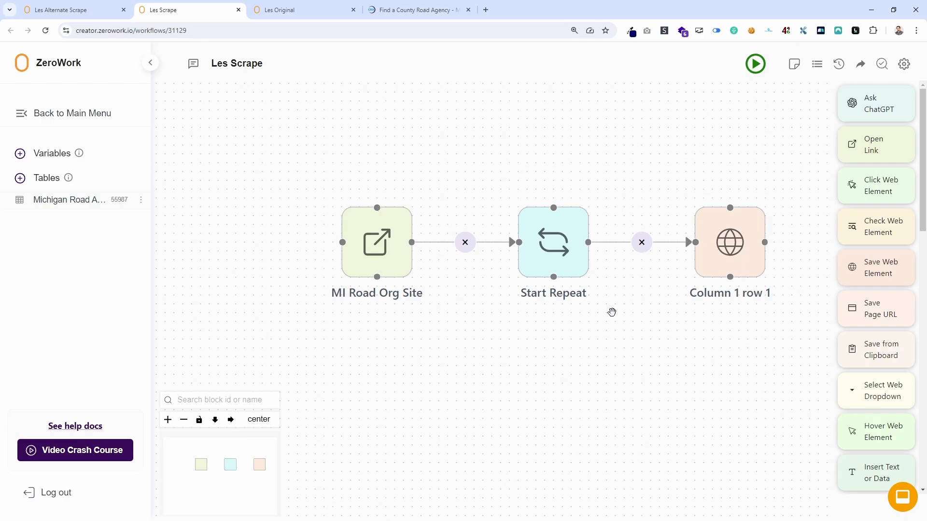
Reopen the Start Repeat settings, highlight the entire lead selector for review, and close them without changes.
left_click(550, 245)
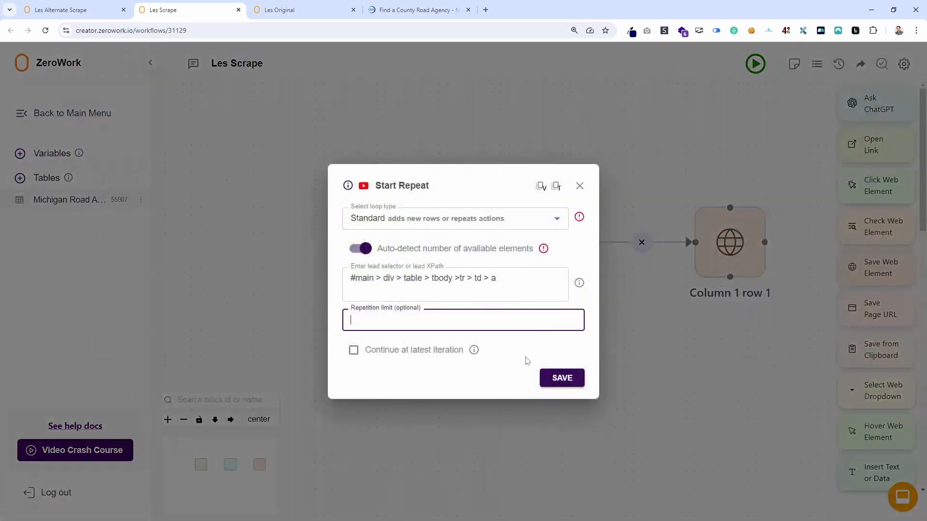
left_click_drag(513, 278, 322, 285)
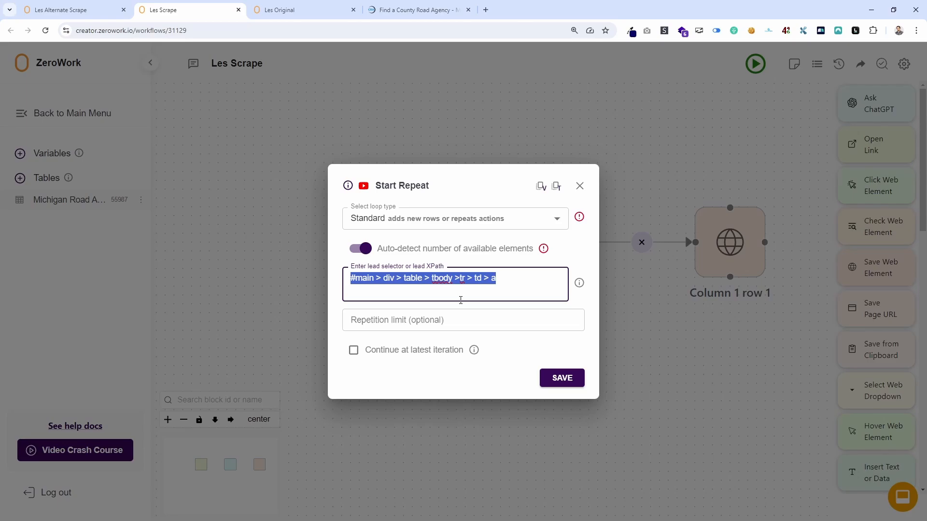
left_click(505, 283)
left_click_drag(505, 284, 459, 279)
key("ctrl+a")
left_click(589, 184)
Compare the block structure of the Les Original workflow with the nested repeats and checks in Les Alternate Scrape.
left_click_drag(654, 182, 486, 189)
key("ctrl+Tab")
key("ctrl+shift+Tab")
key("ctrl+shift+Tab")
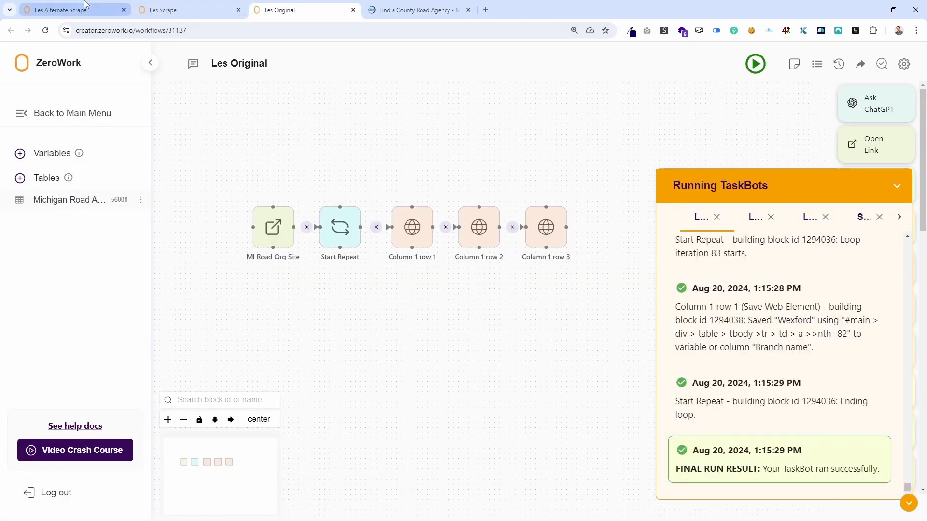
scroll(453, 283, "up", 3)
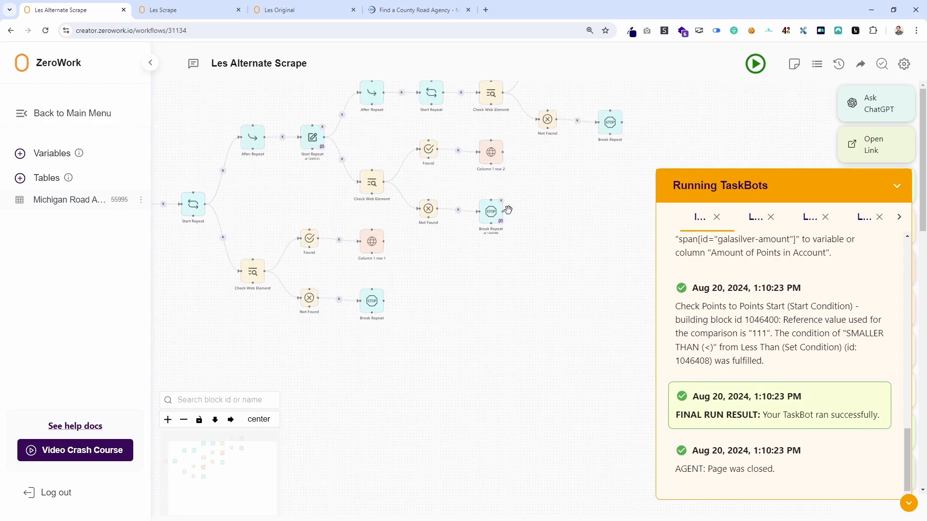